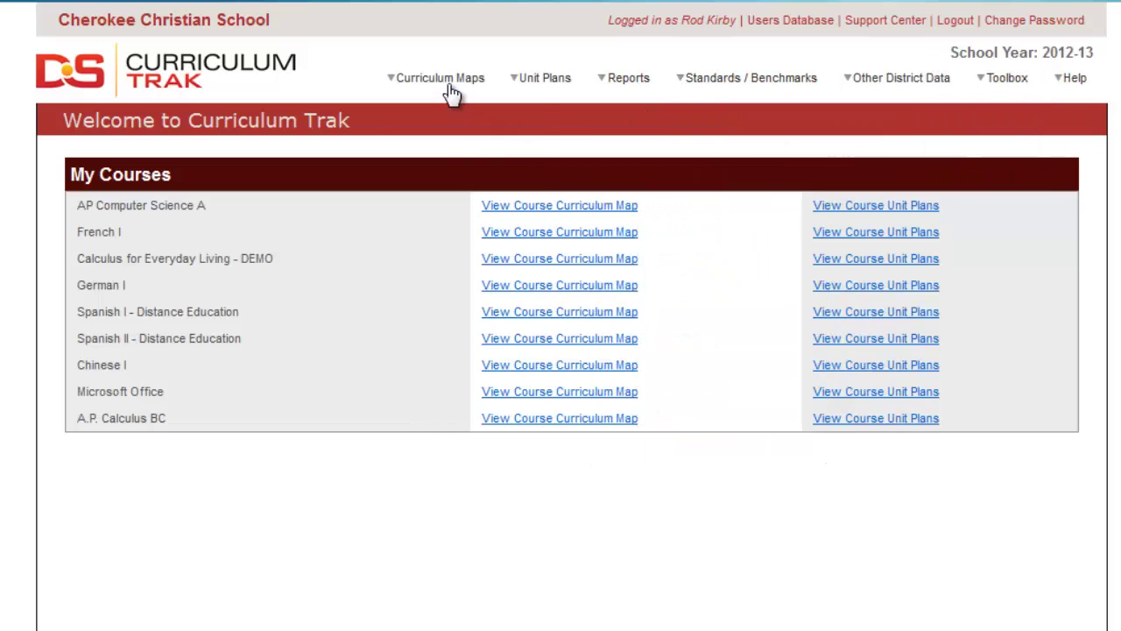
Open the Calculus for Everyday Living - DEMO curriculum map and view the Introduction and Review unit's editable fields and attachments
{"action": "mouse_move", "coordinate": [452, 92]}
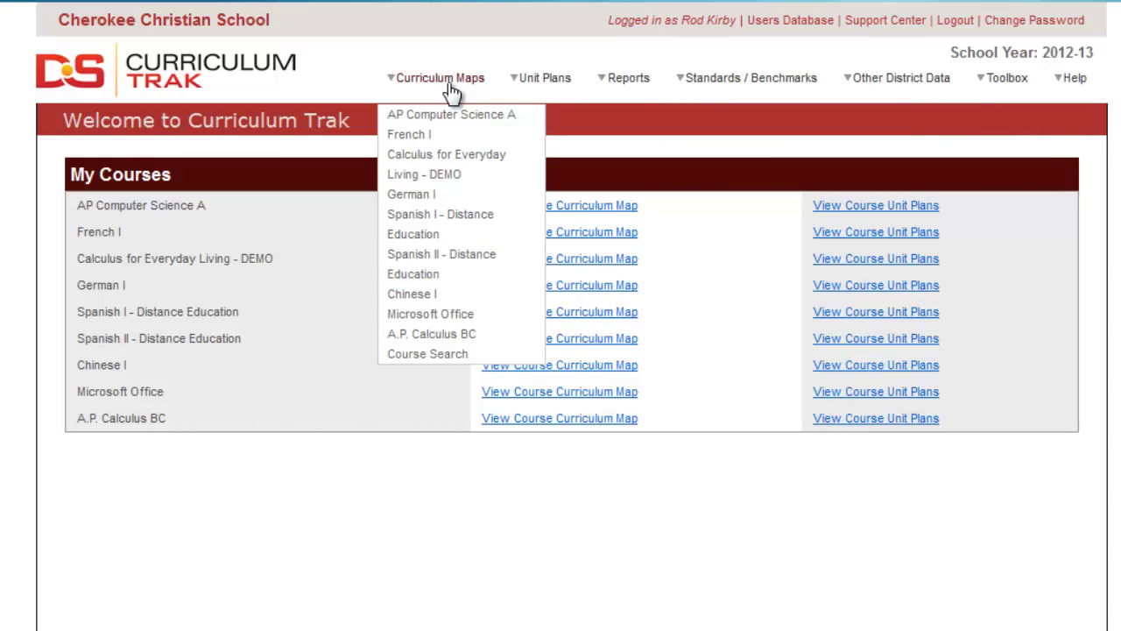
{"action": "left_click", "coordinate": [440, 171]}
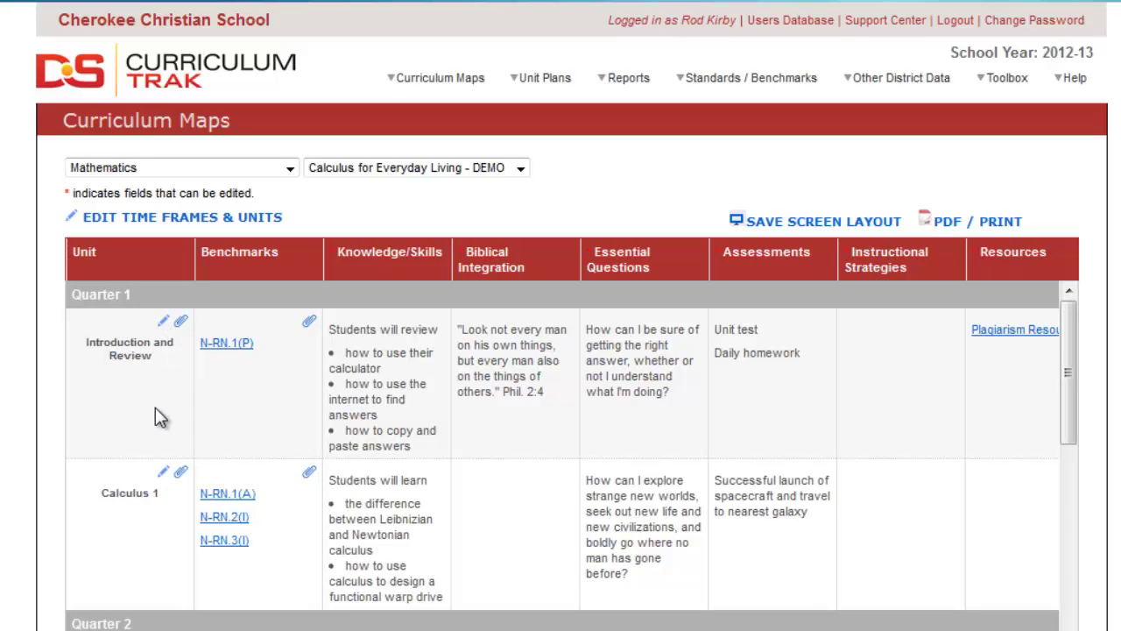
{"action": "left_click", "coordinate": [165, 326]}
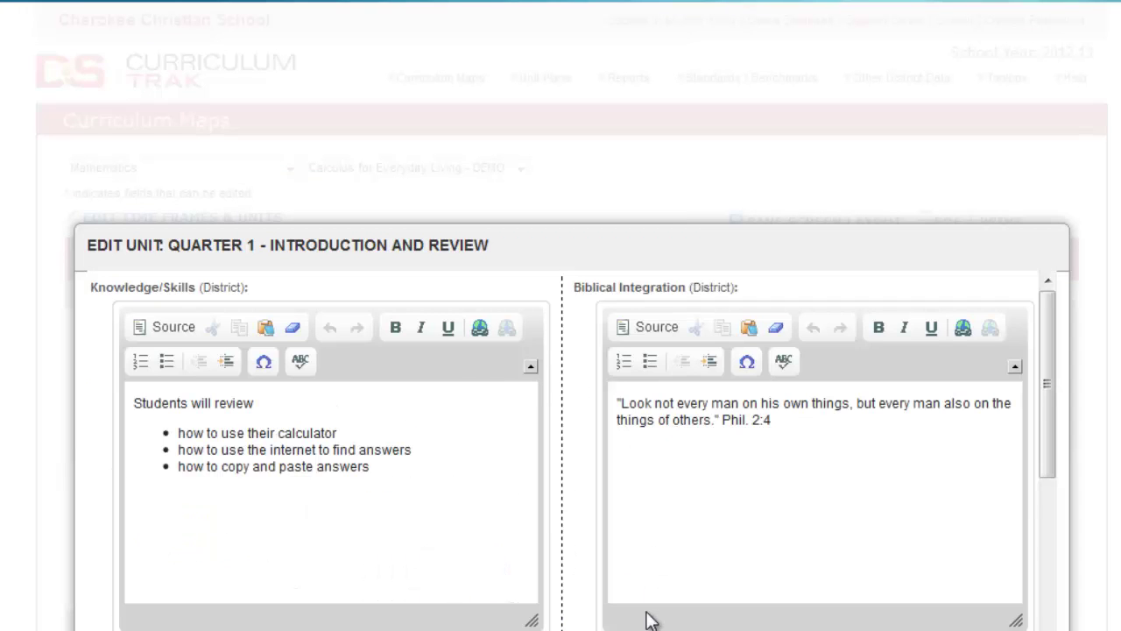
{"action": "key", "text": "Escape"}
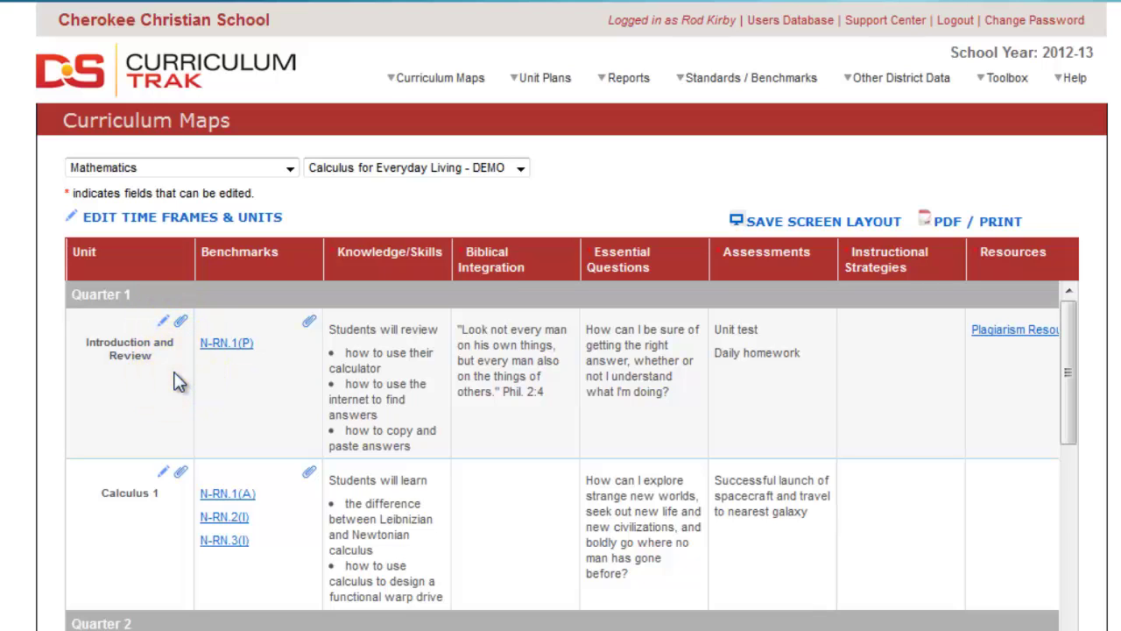
{"action": "left_click", "coordinate": [180, 322]}
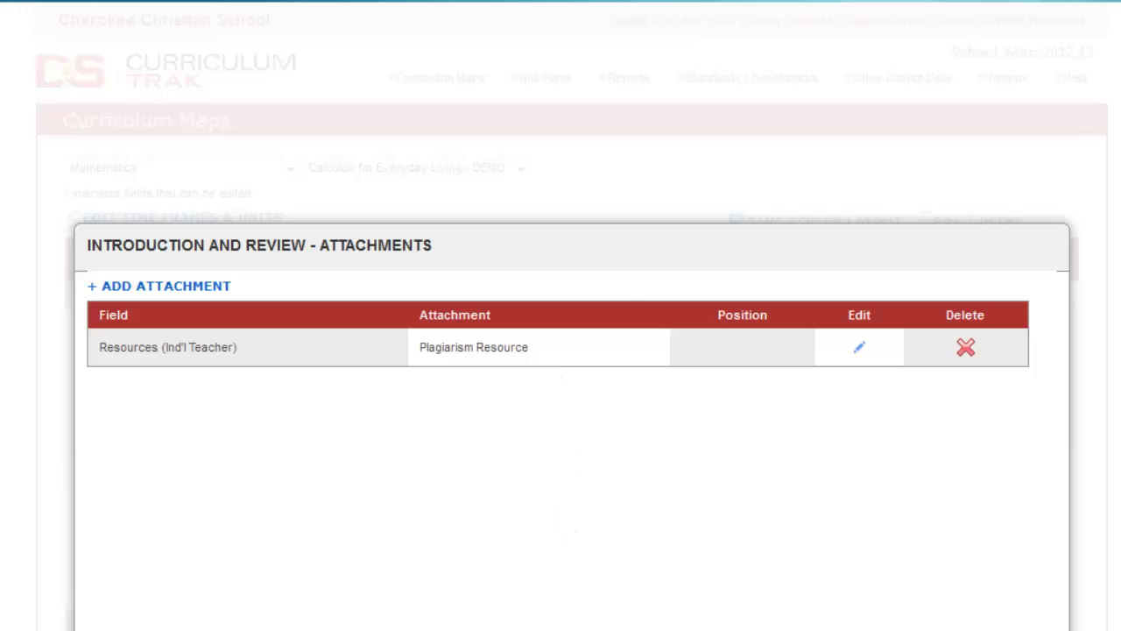
{"action": "key", "text": "Escape"}
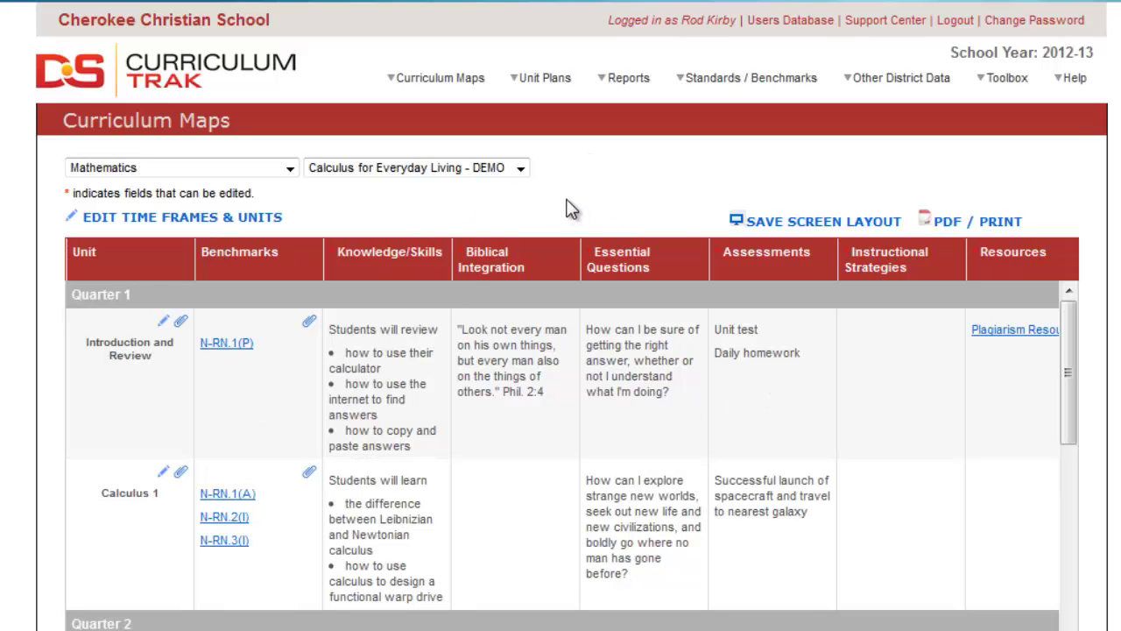
Open the unit plans for the A.P. Calculus BC course
{"action": "left_click", "coordinate": [469, 88]}
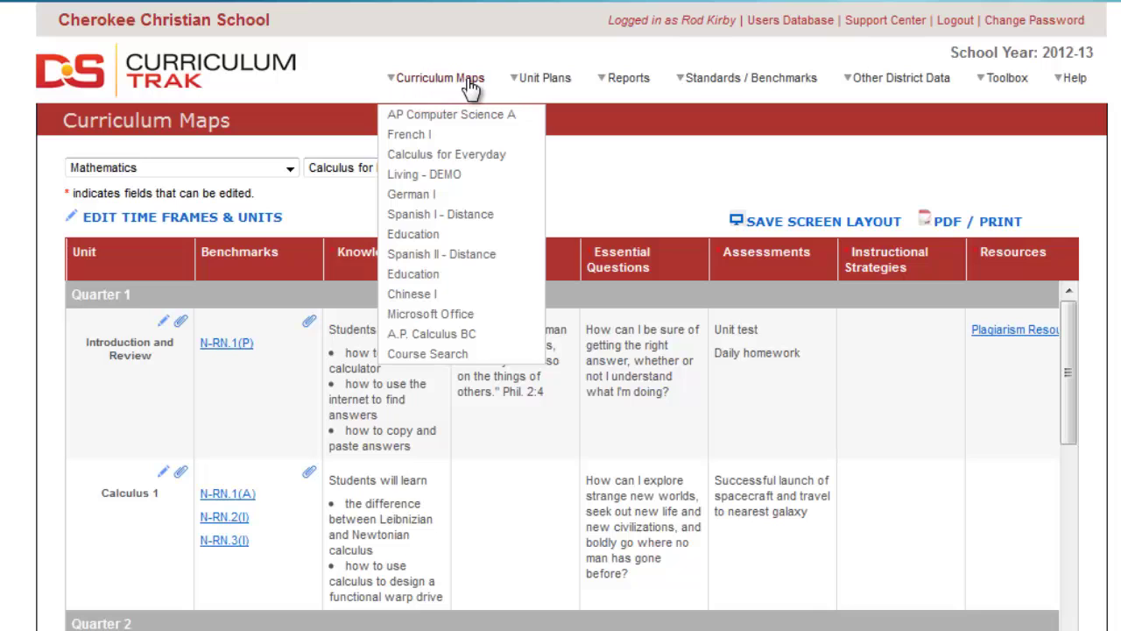
{"action": "mouse_move", "coordinate": [544, 80]}
{"action": "mouse_move", "coordinate": [470, 88]}
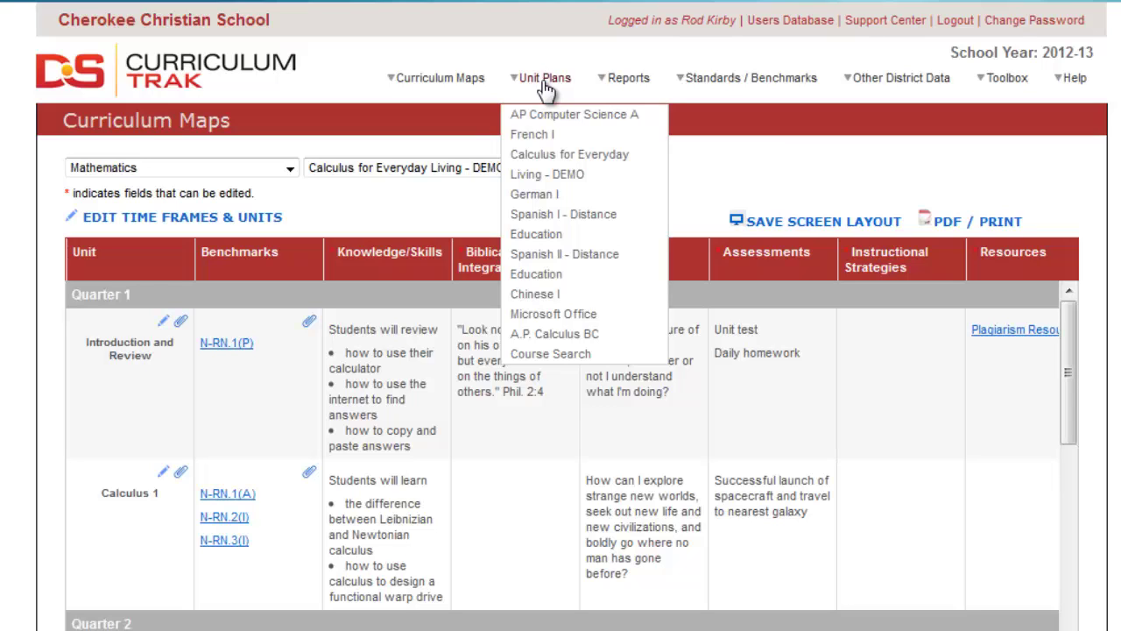
{"action": "left_click", "coordinate": [537, 337]}
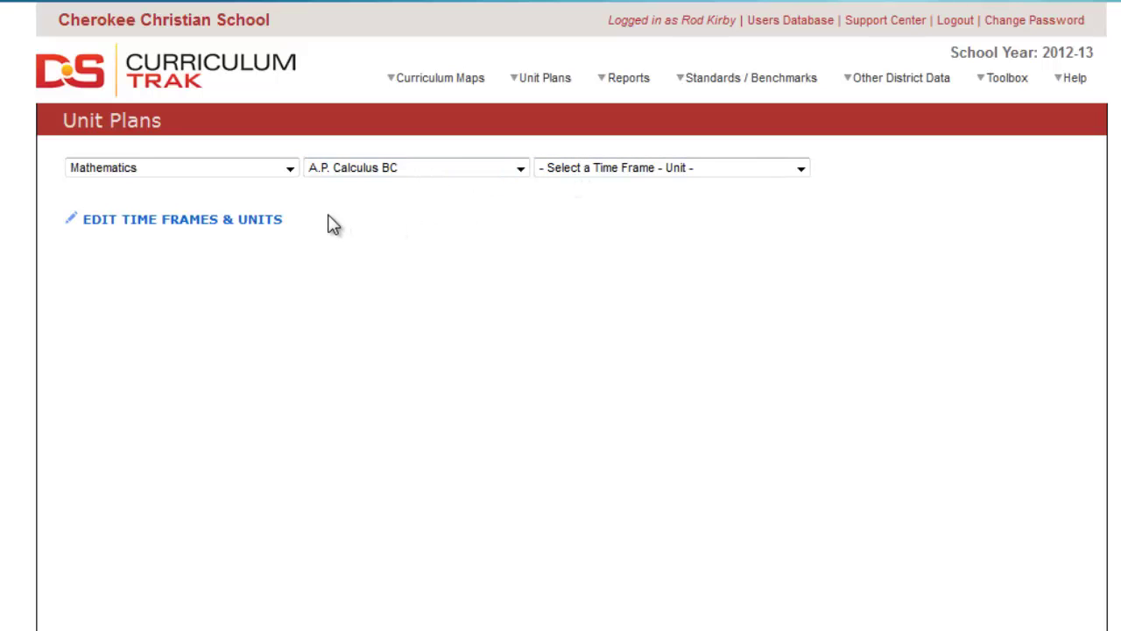
Review the available programs, Mathematics courses, and time frame and unit choices for the A.P. Calculus BC unit plans
{"action": "left_click", "coordinate": [289, 169]}
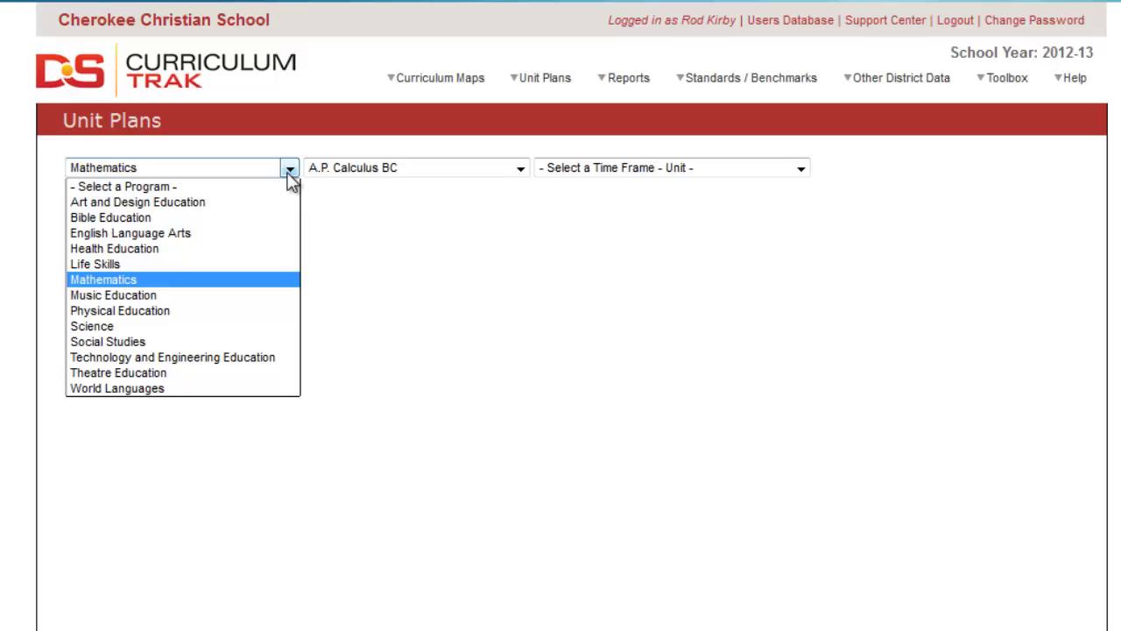
{"action": "left_click", "coordinate": [520, 175]}
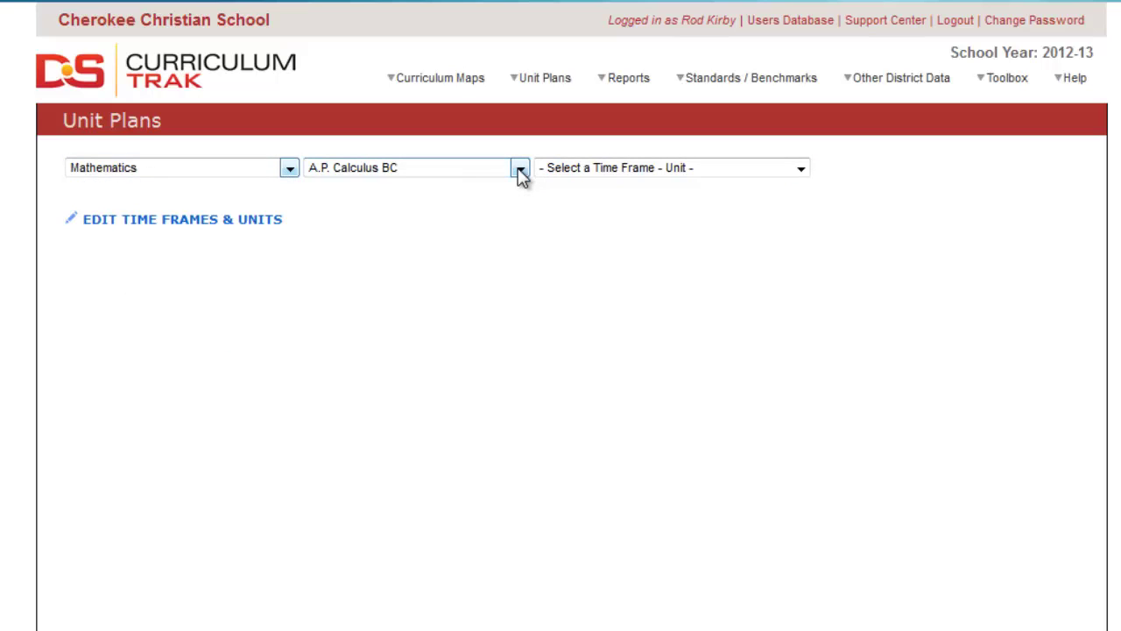
{"action": "left_click", "coordinate": [520, 173]}
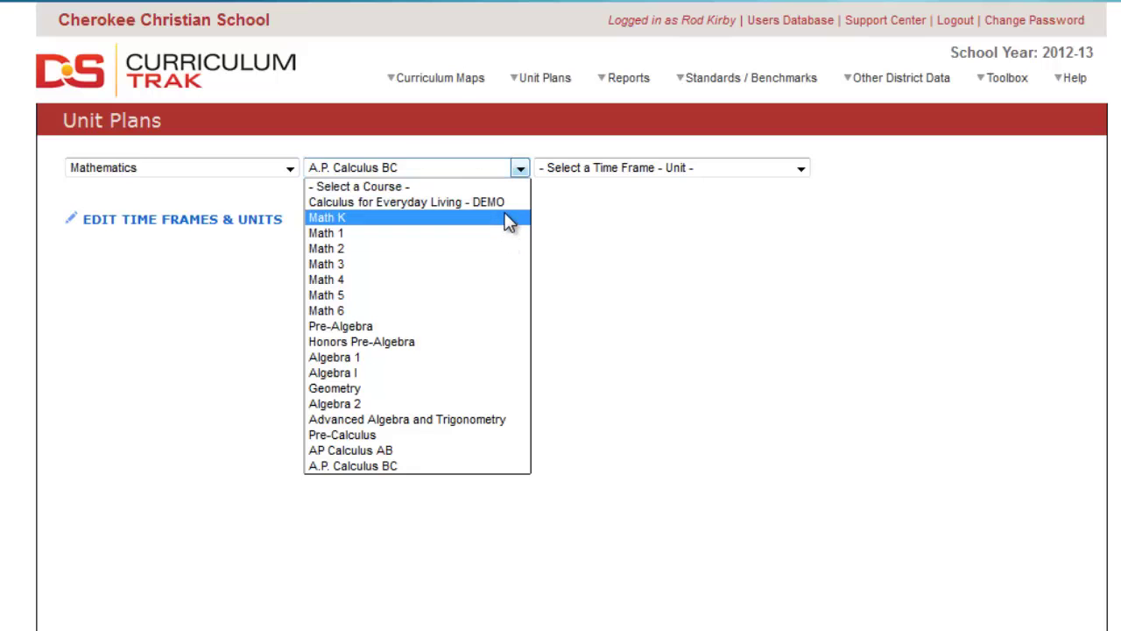
{"action": "left_click", "coordinate": [801, 172]}
{"action": "left_click", "coordinate": [801, 172]}
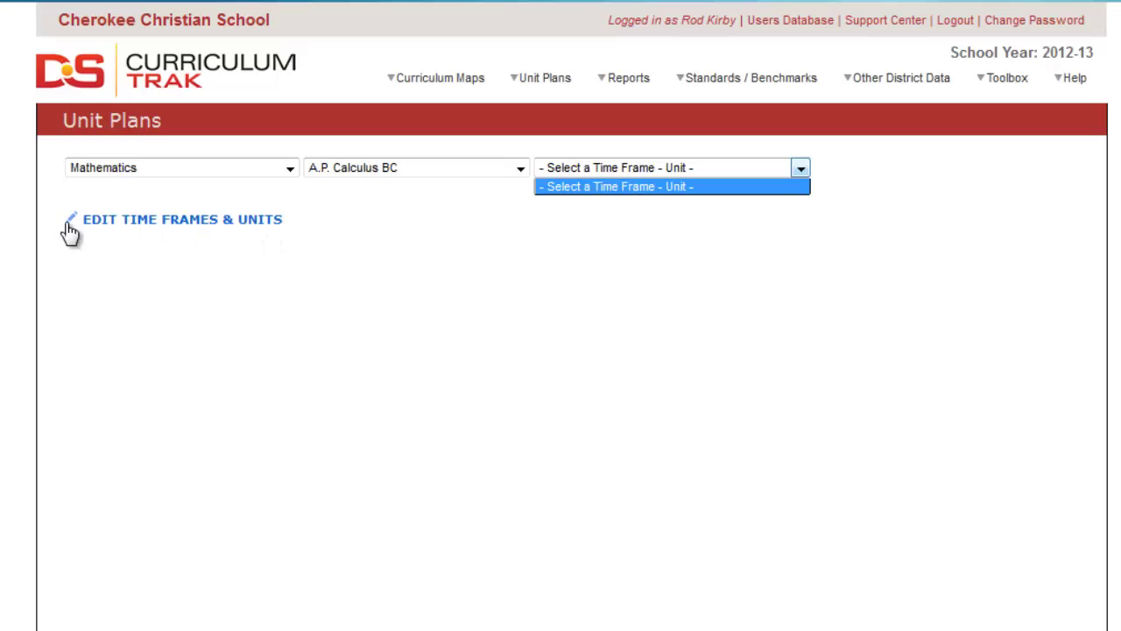
Open the time frames and units of A.P. Calculus BC for editing and add a time frame named Quarter 1
{"action": "left_click", "coordinate": [144, 223]}
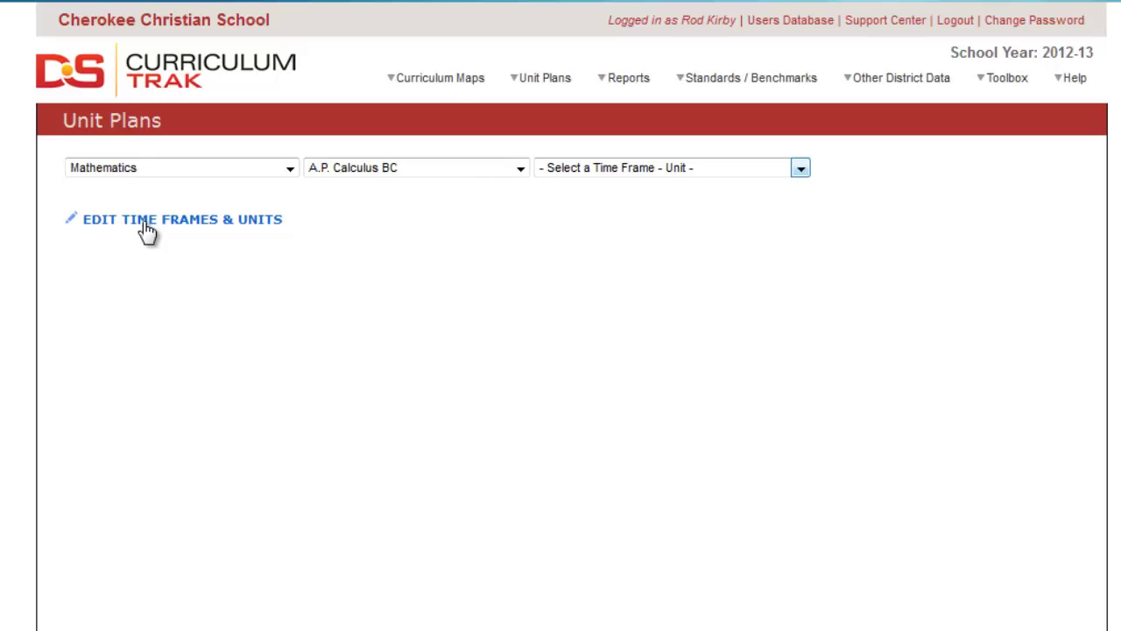
{"action": "left_click", "coordinate": [216, 229]}
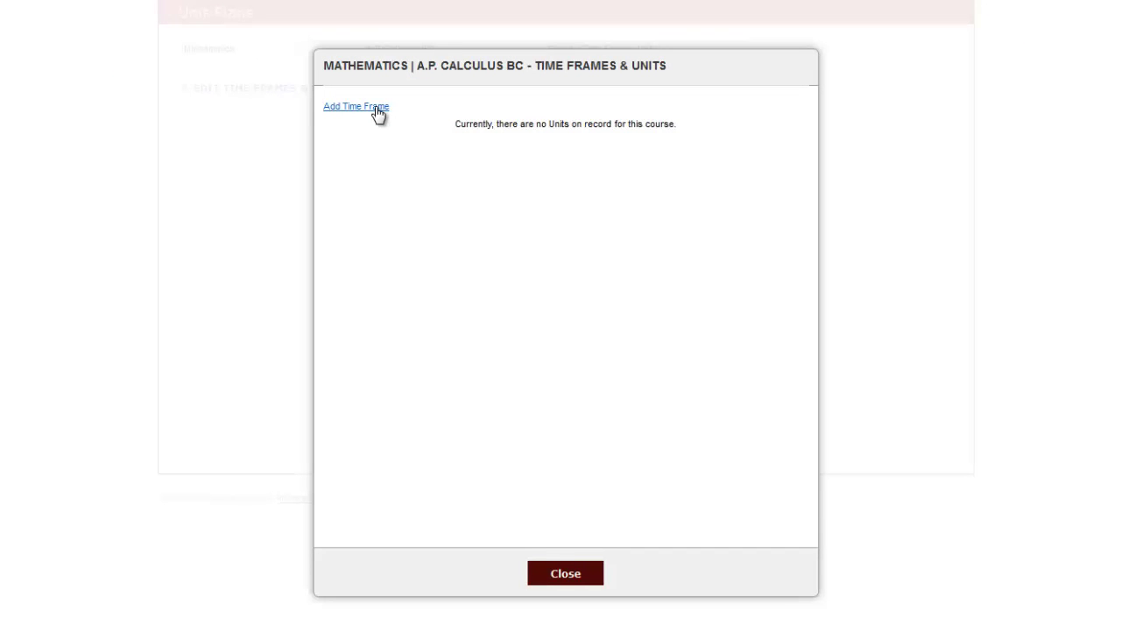
{"action": "left_click", "coordinate": [376, 108]}
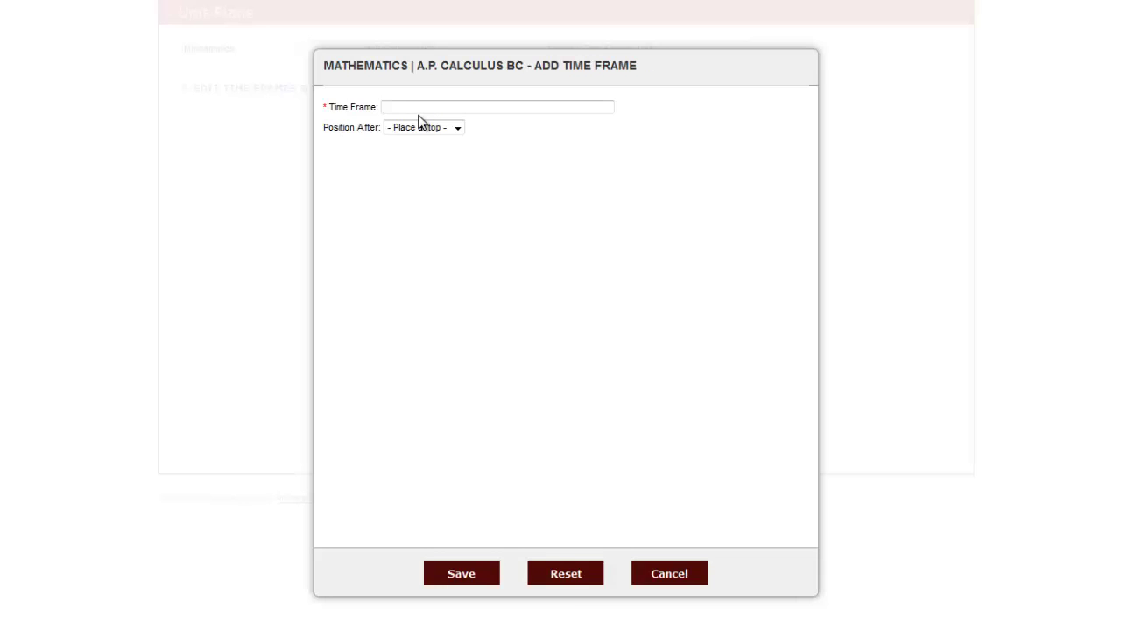
{"action": "type", "text": "Q"}
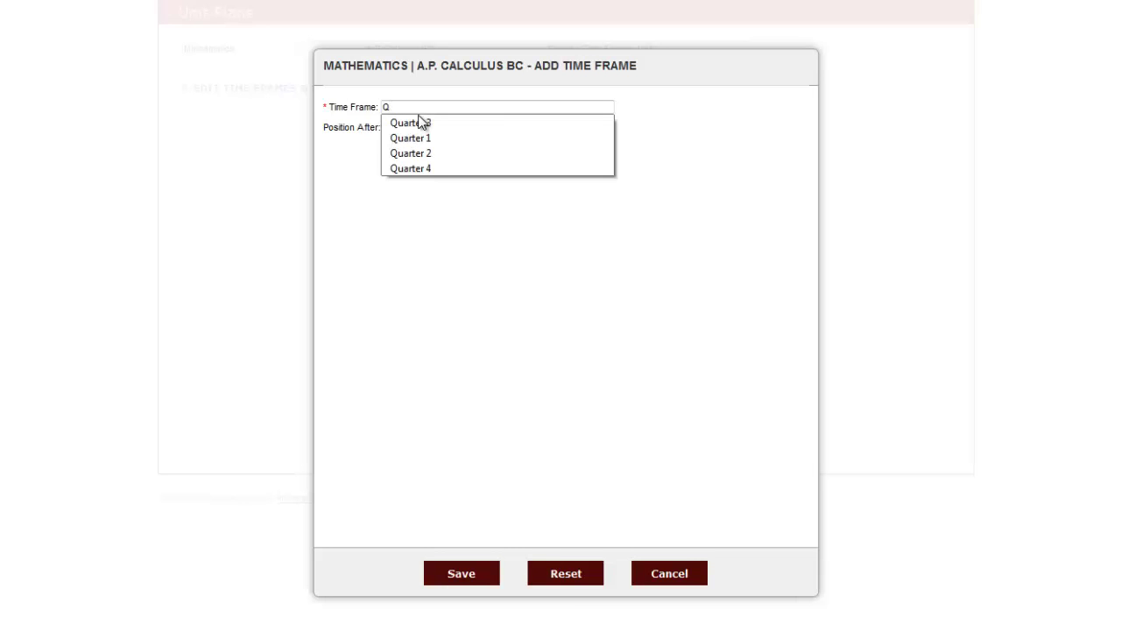
{"action": "type", "text": "uarter 1"}
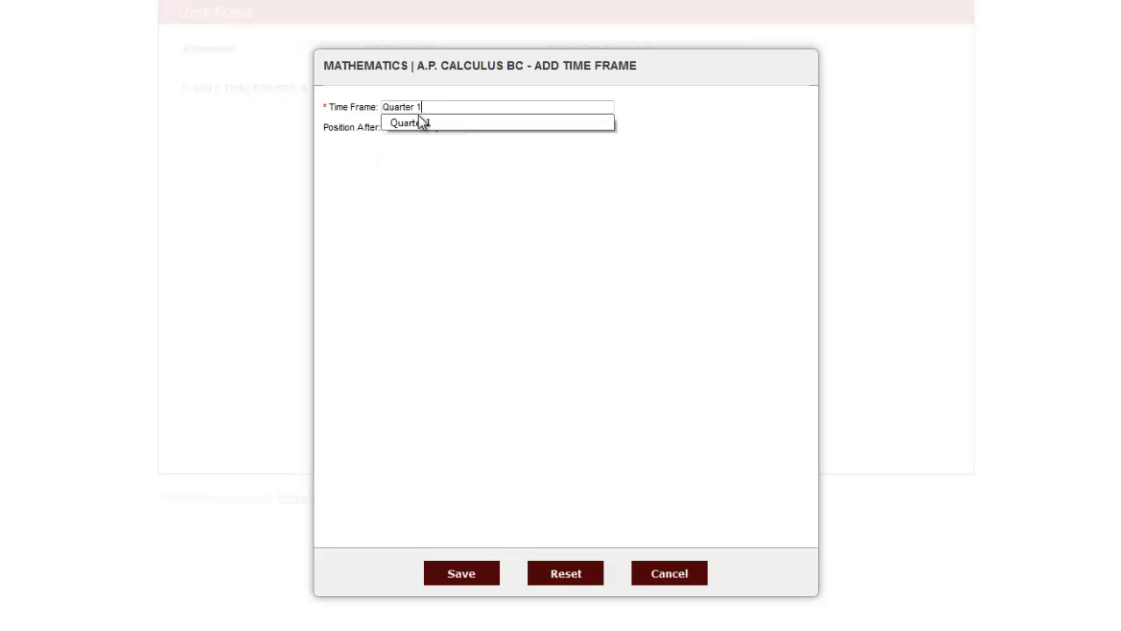
{"action": "left_click", "coordinate": [423, 151]}
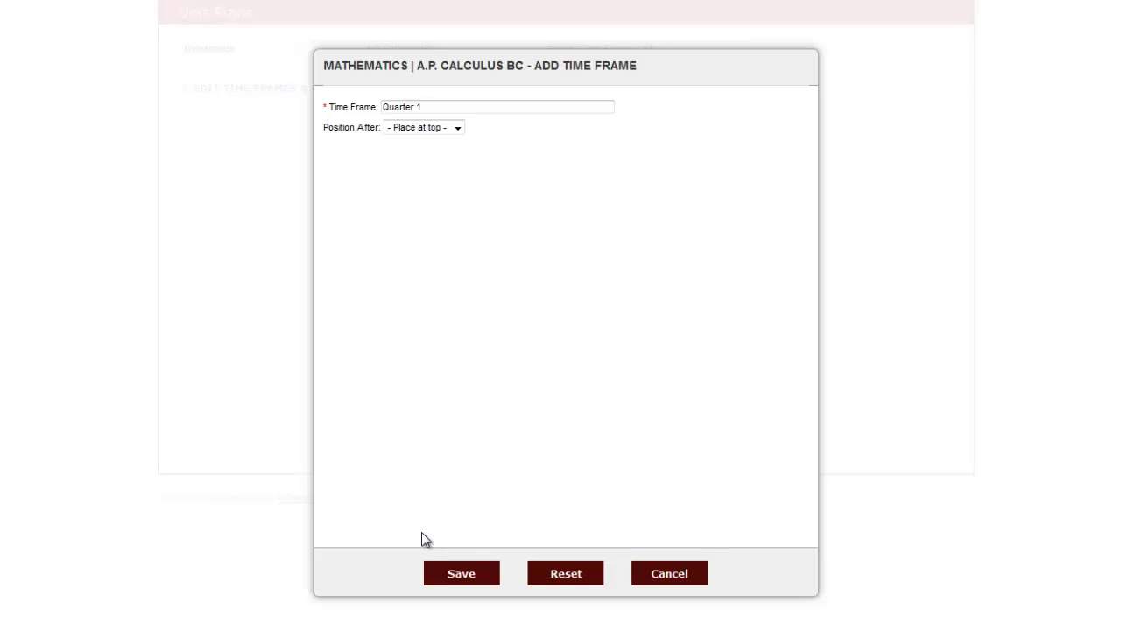
{"action": "left_click", "coordinate": [463, 576]}
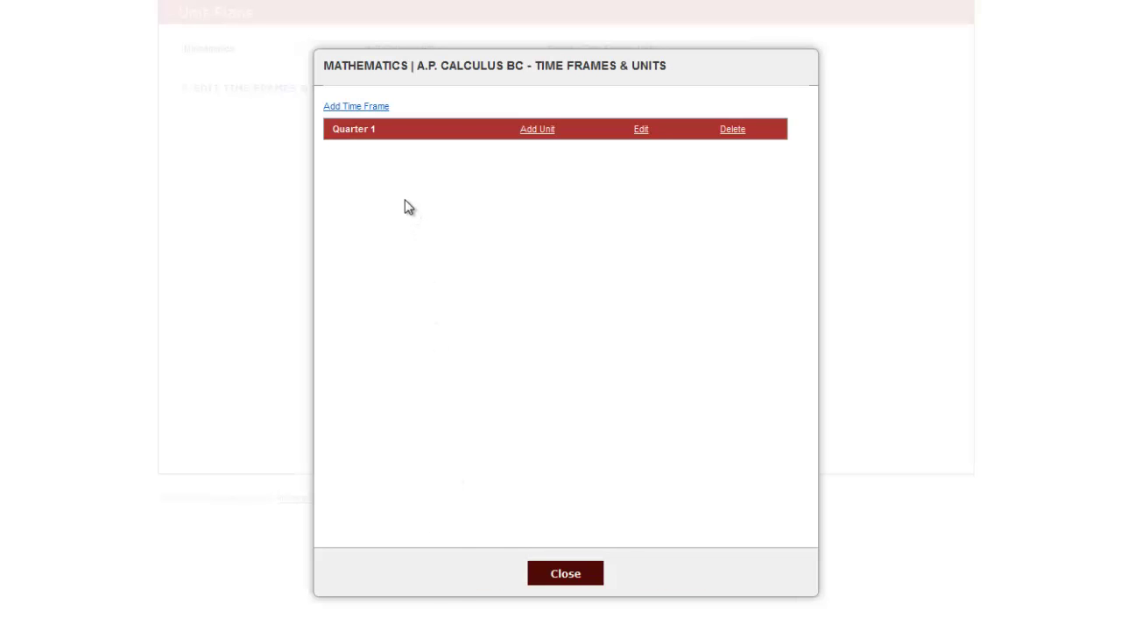
Add a time frame named Quarter 2 positioned after Quarter 1 and save it
{"action": "left_click", "coordinate": [377, 106]}
{"action": "left_click", "coordinate": [395, 106]}
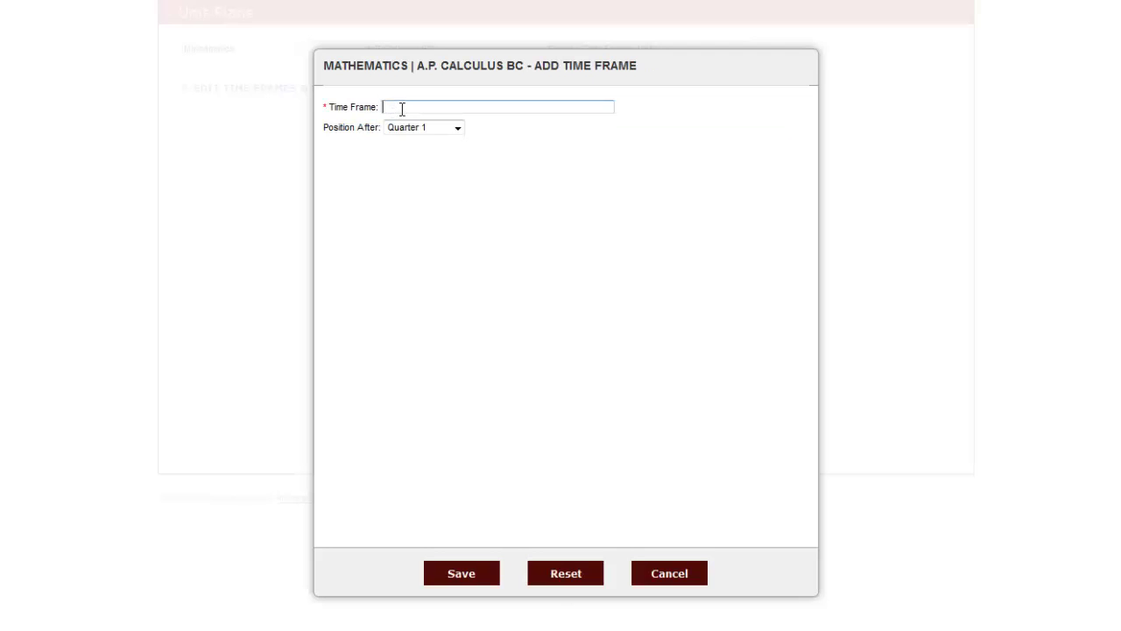
{"action": "type", "text": "Quarter 2"}
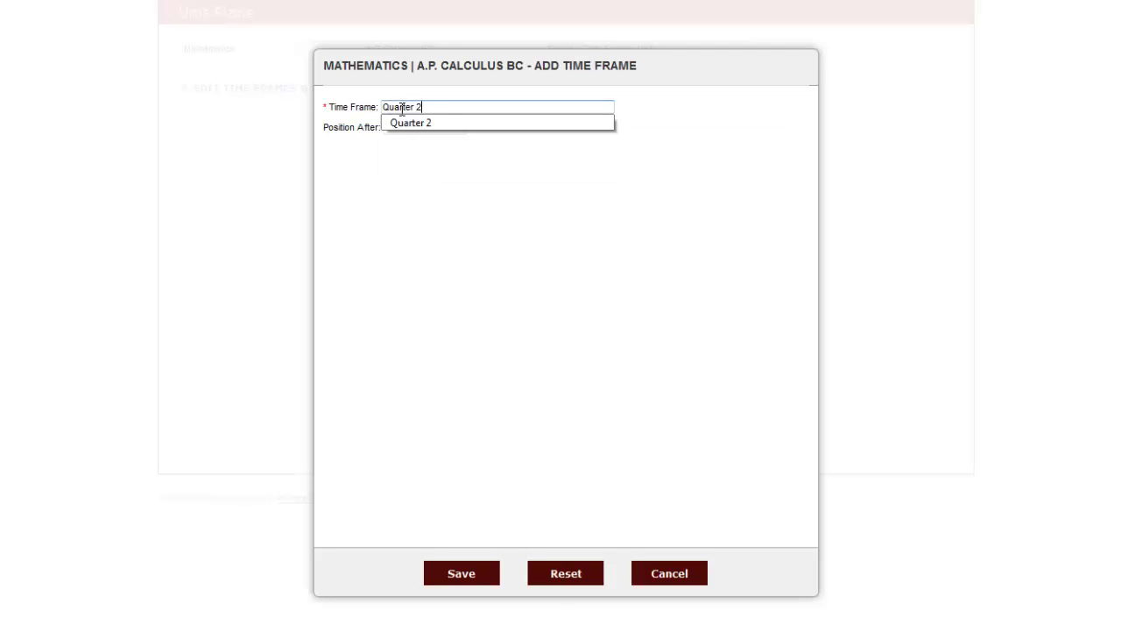
{"action": "key", "text": "Down"}
{"action": "key", "text": "Return"}
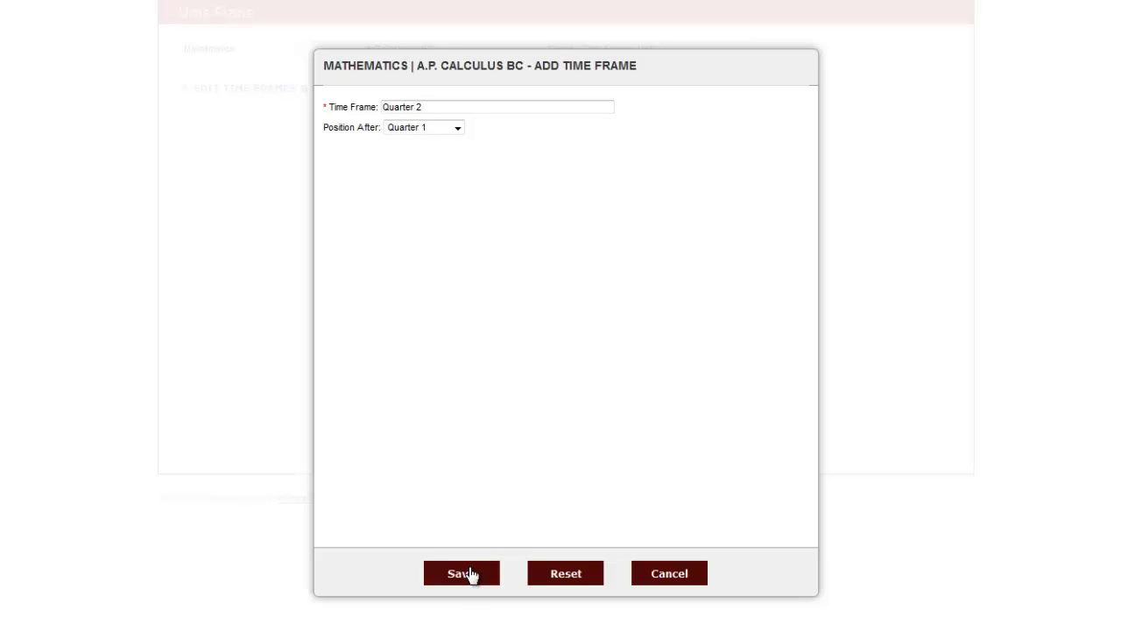
{"action": "left_click", "coordinate": [457, 130]}
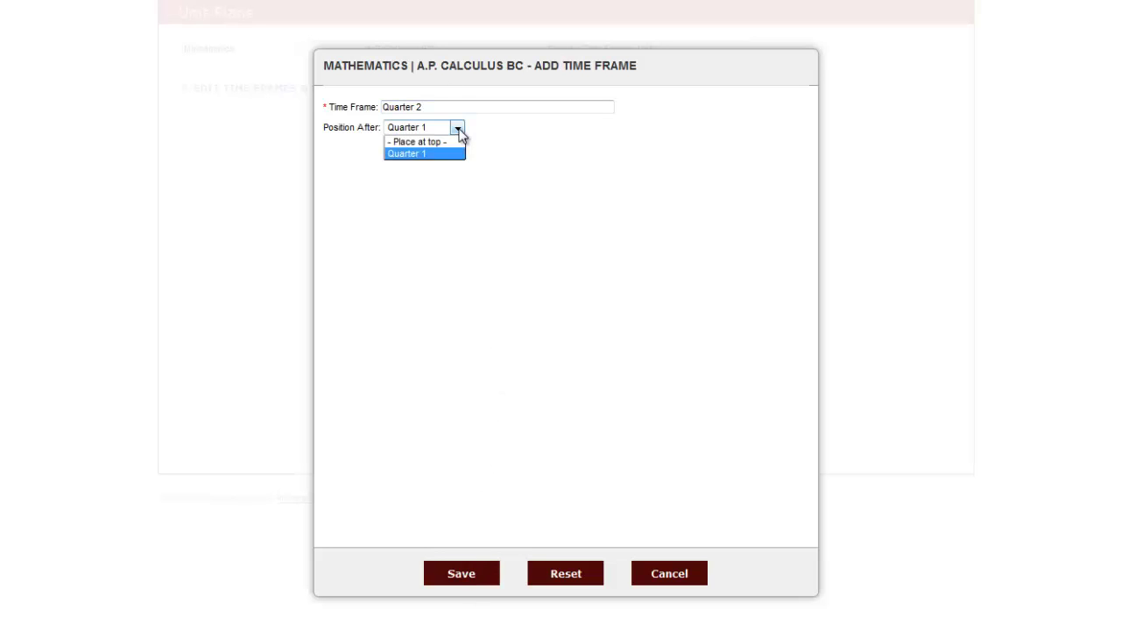
{"action": "left_click", "coordinate": [545, 136]}
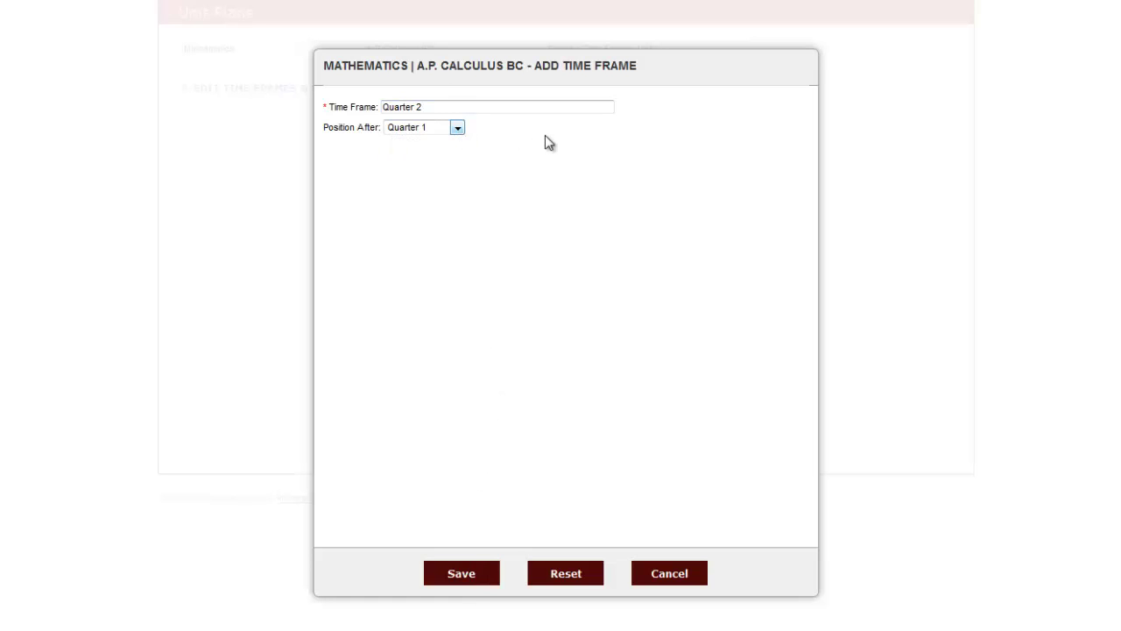
{"action": "left_click", "coordinate": [462, 574]}
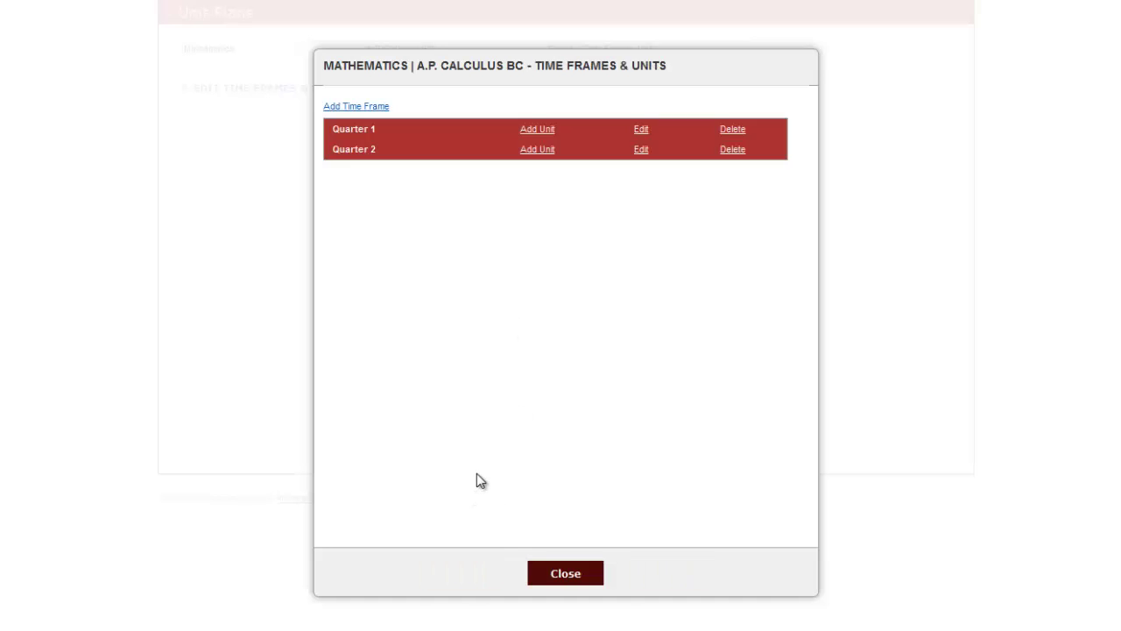
Add a time frame named Quarter 3 positioned after Quarter 2 and save it
{"action": "left_click", "coordinate": [383, 108]}
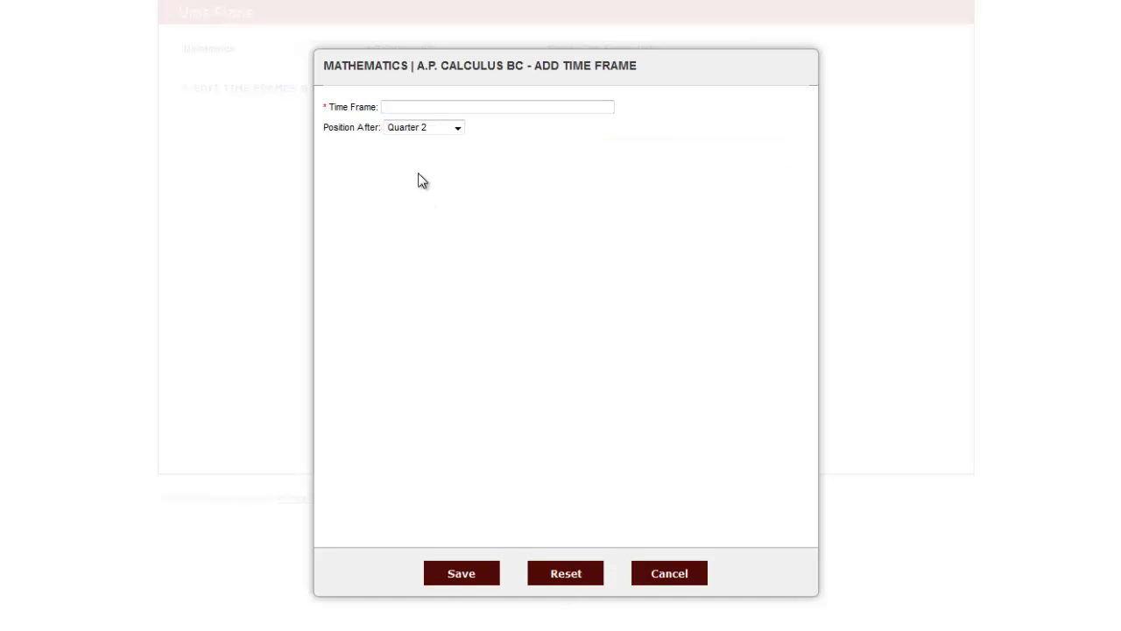
{"action": "type", "text": "Quarter 3"}
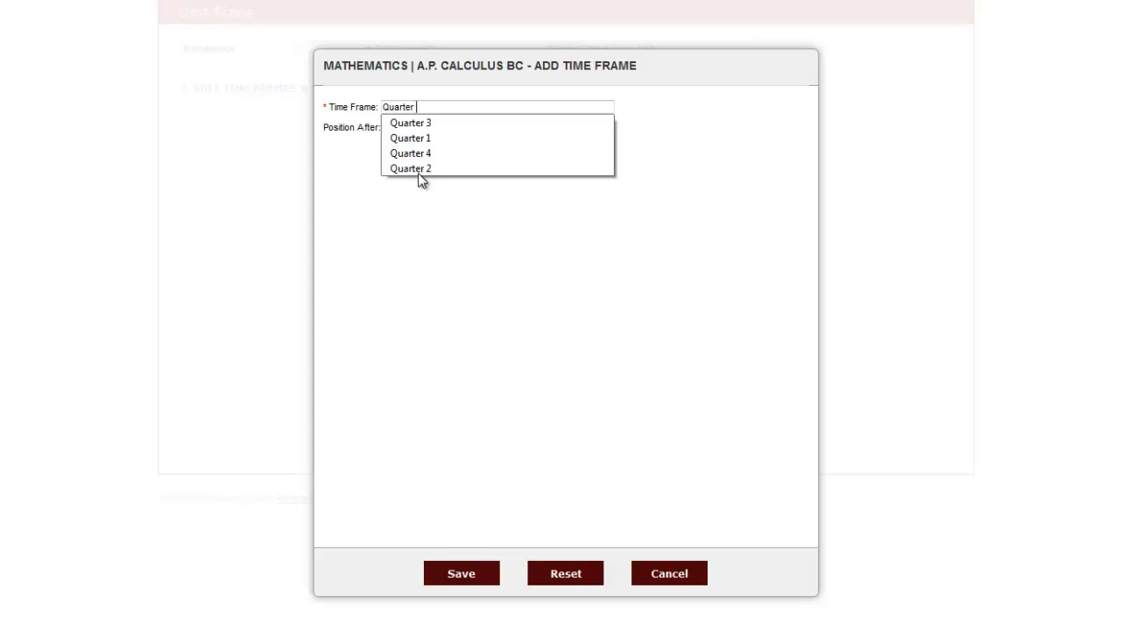
{"action": "left_click", "coordinate": [467, 574]}
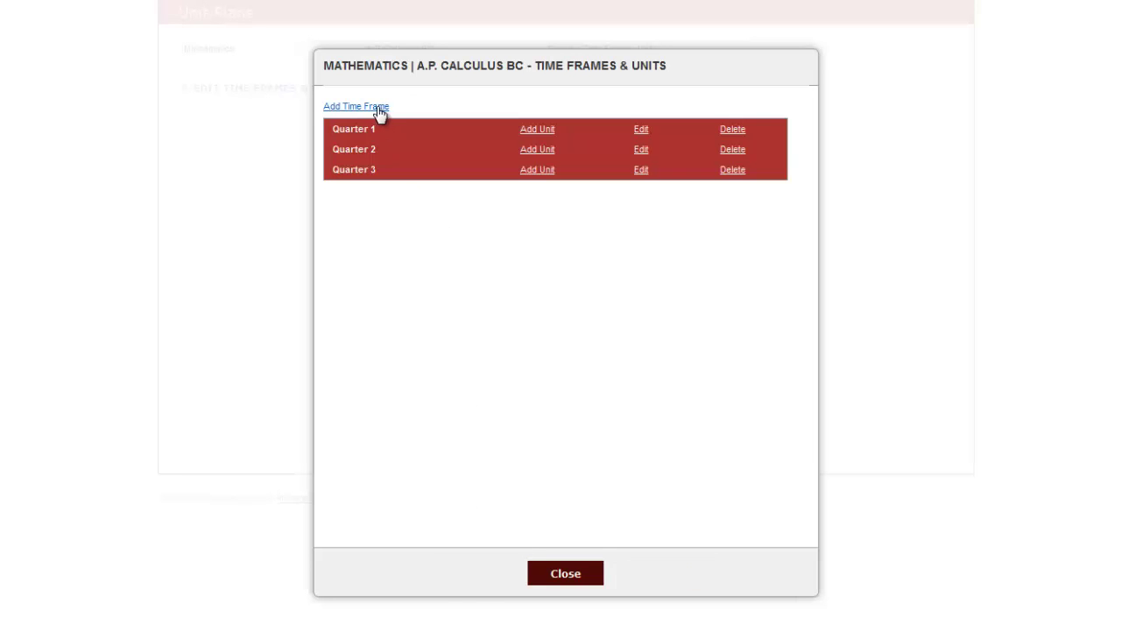
Add a time frame named Quarter 4 positioned after Quarter 3 and save it
{"action": "left_click", "coordinate": [378, 109]}
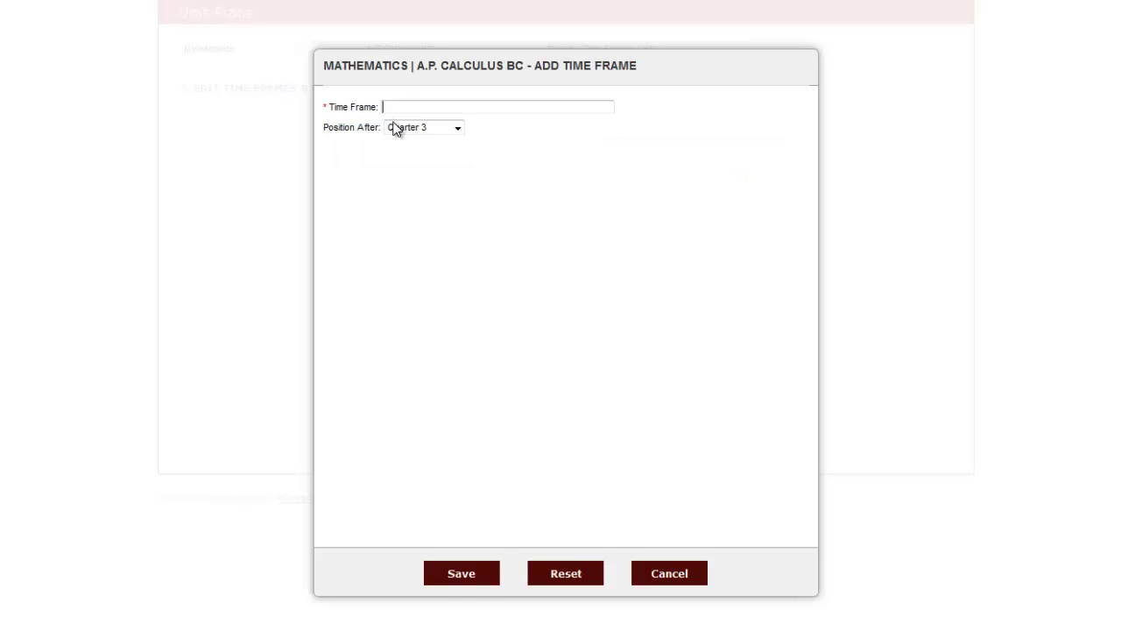
{"action": "left_click", "coordinate": [417, 108]}
{"action": "type", "text": "Q"}
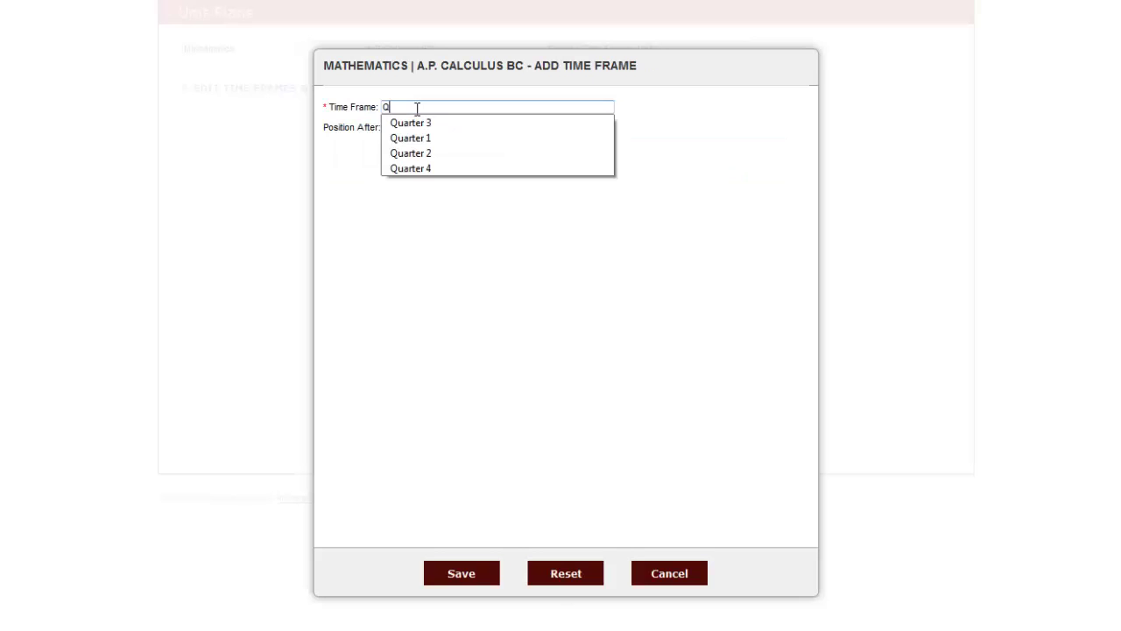
{"action": "type", "text": "uarter 4"}
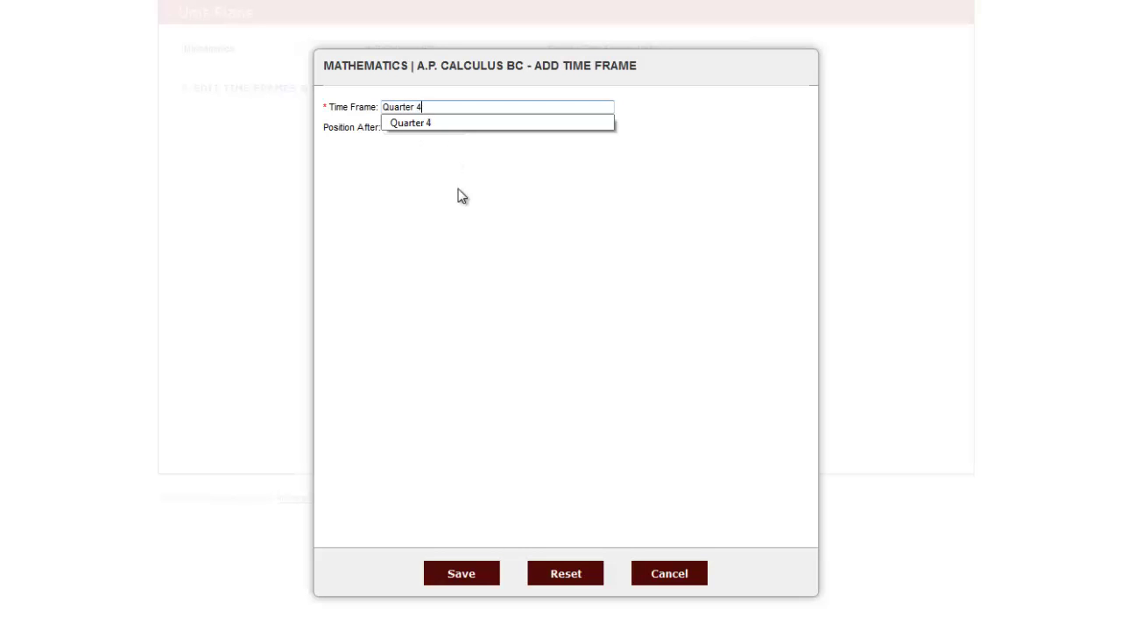
{"action": "key", "text": "Down"}
{"action": "key", "text": "Return"}
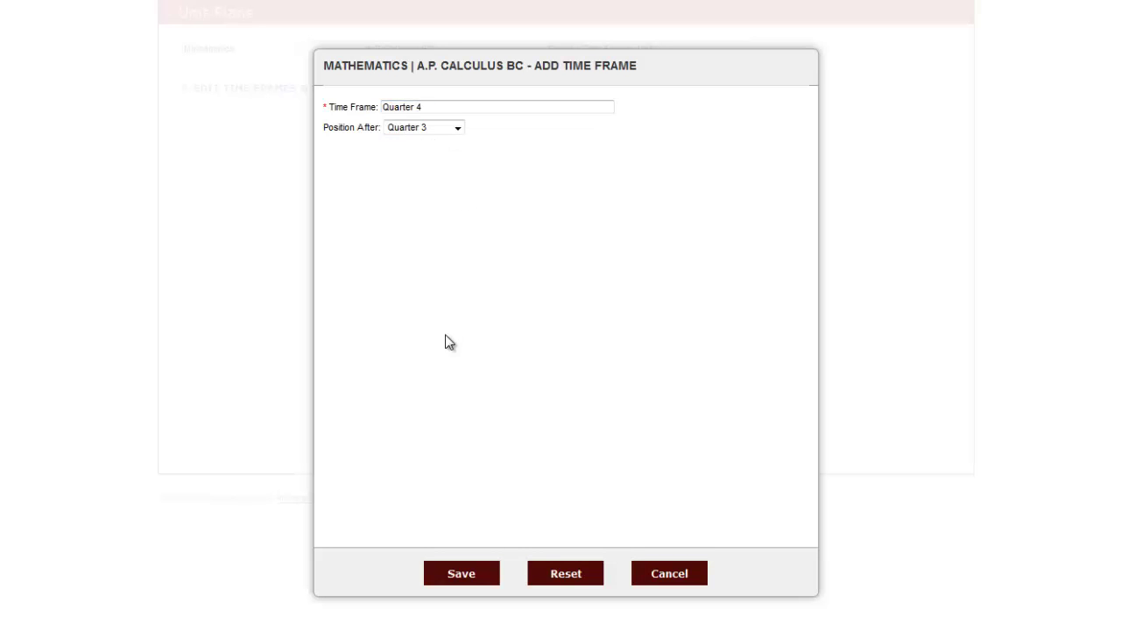
{"action": "left_click", "coordinate": [459, 574]}
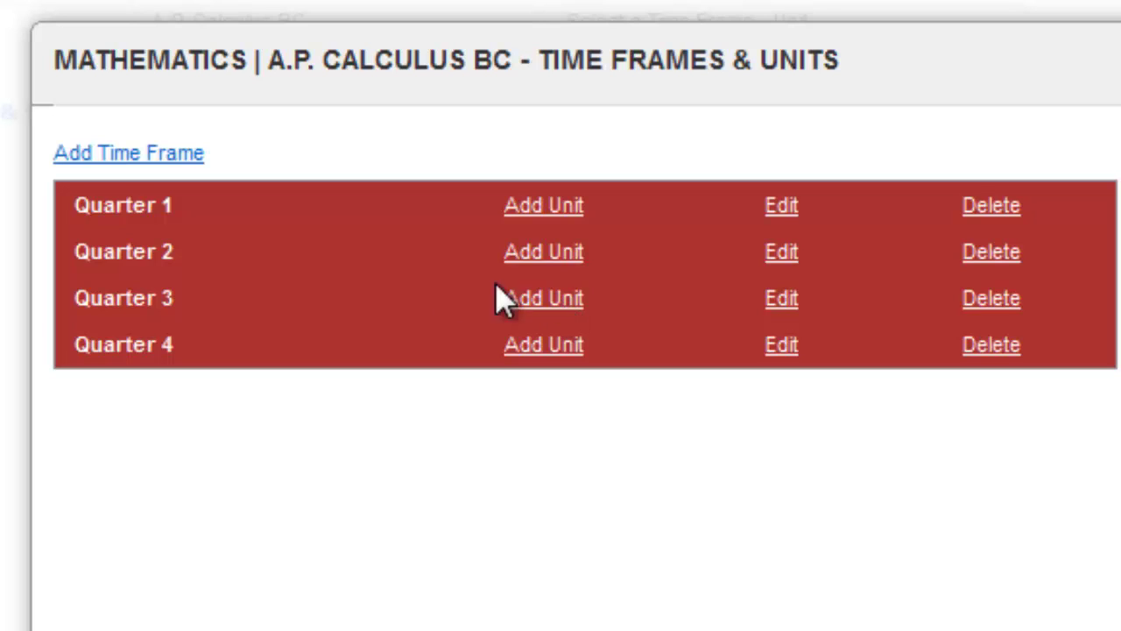
Add a unit named Integration to Quarter 3, placed at the top, and close the time frames and units editor
{"action": "left_click", "coordinate": [552, 296]}
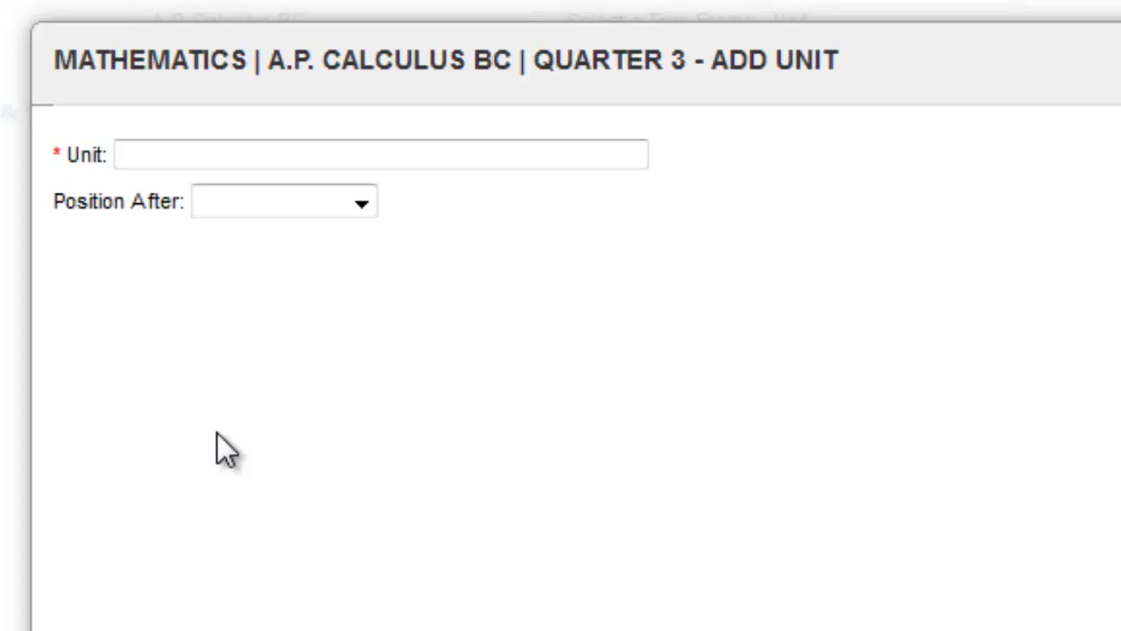
{"action": "type", "text": "In"}
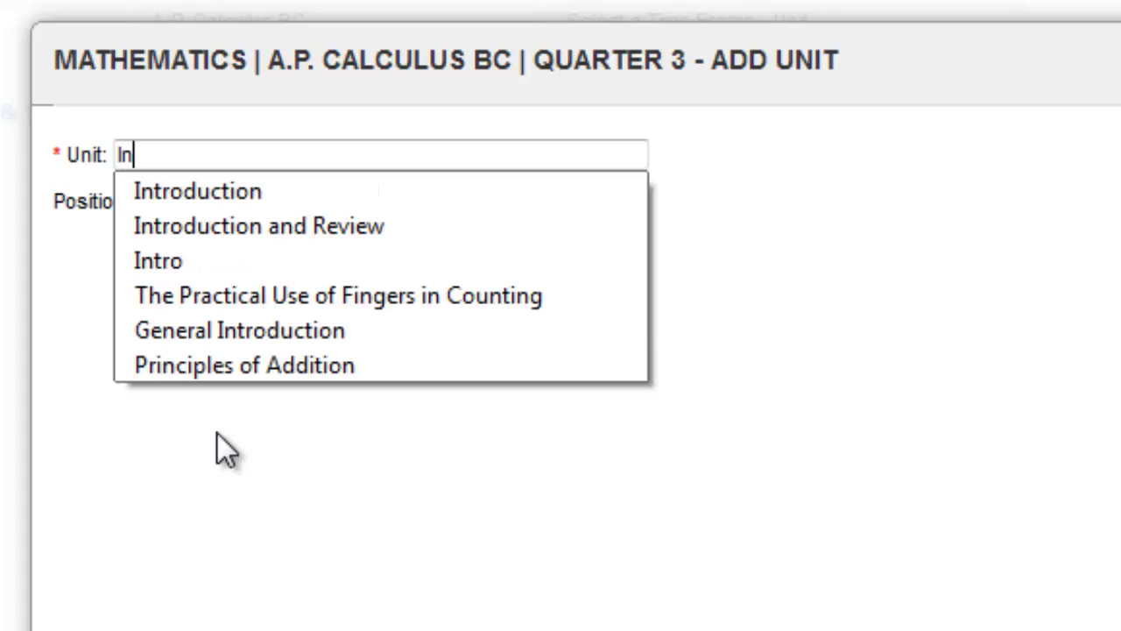
{"action": "type", "text": "tegration"}
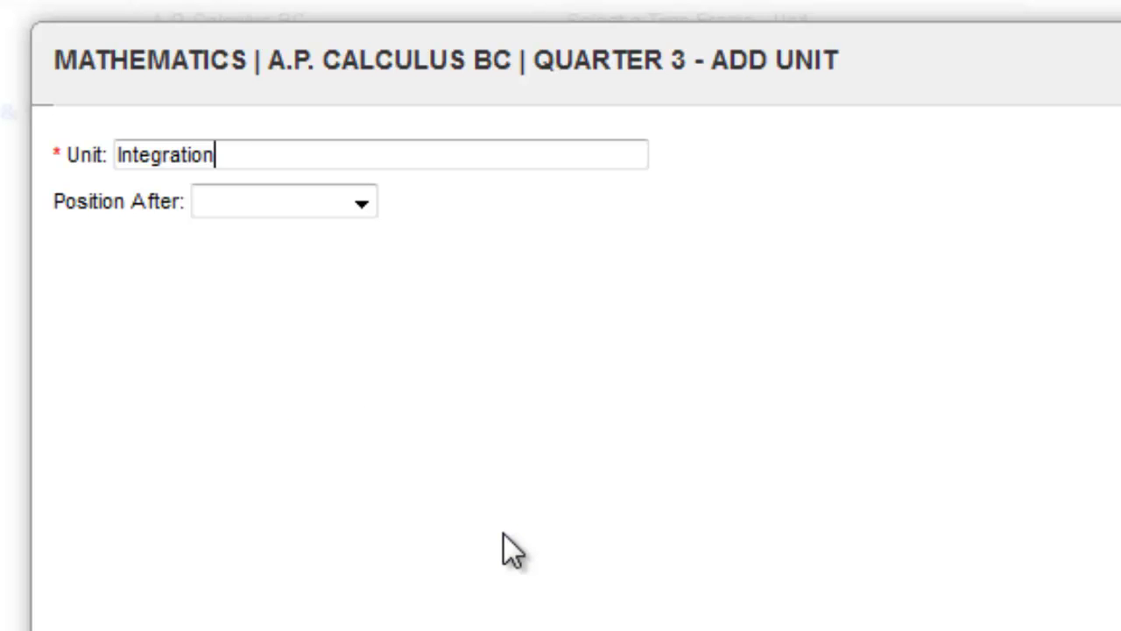
{"action": "left_click", "coordinate": [360, 205]}
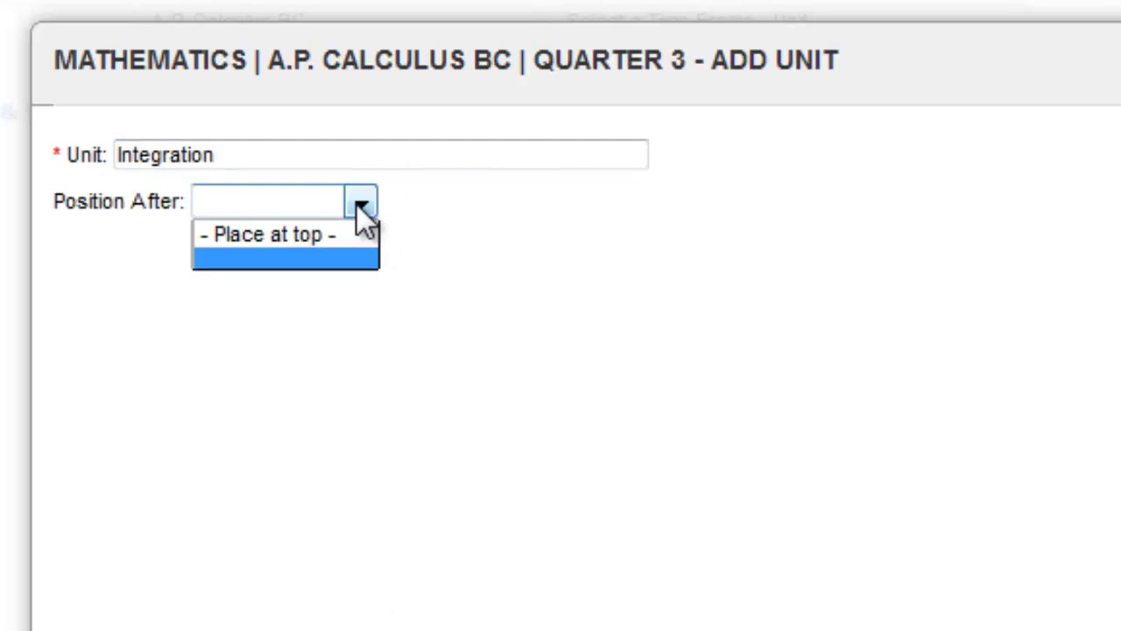
{"action": "left_click", "coordinate": [331, 237]}
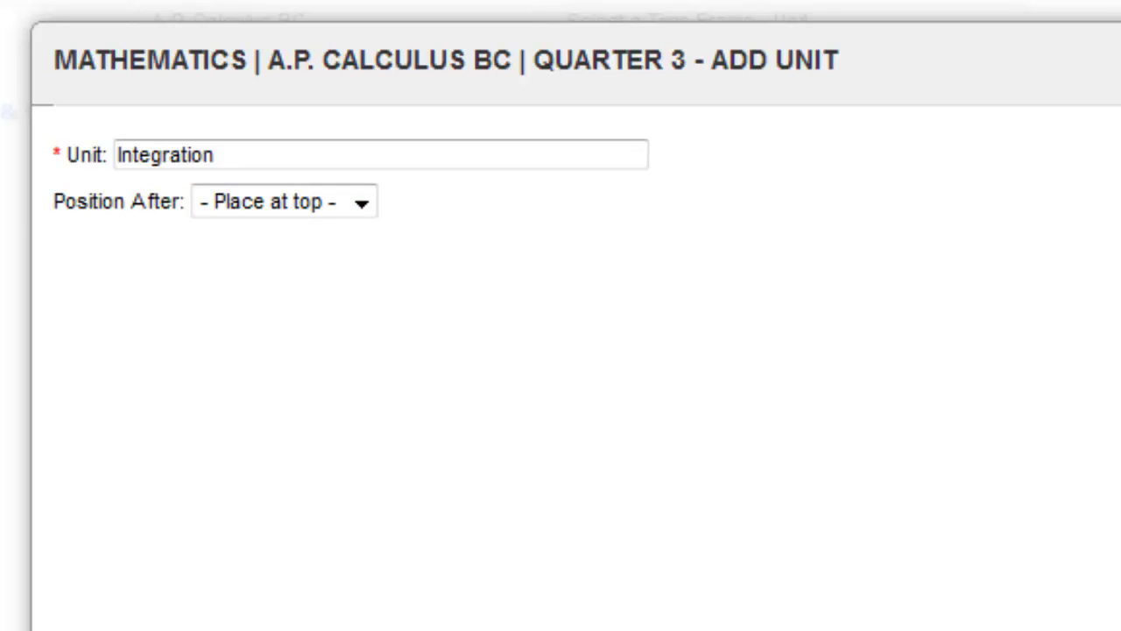
{"action": "key", "text": "Return"}
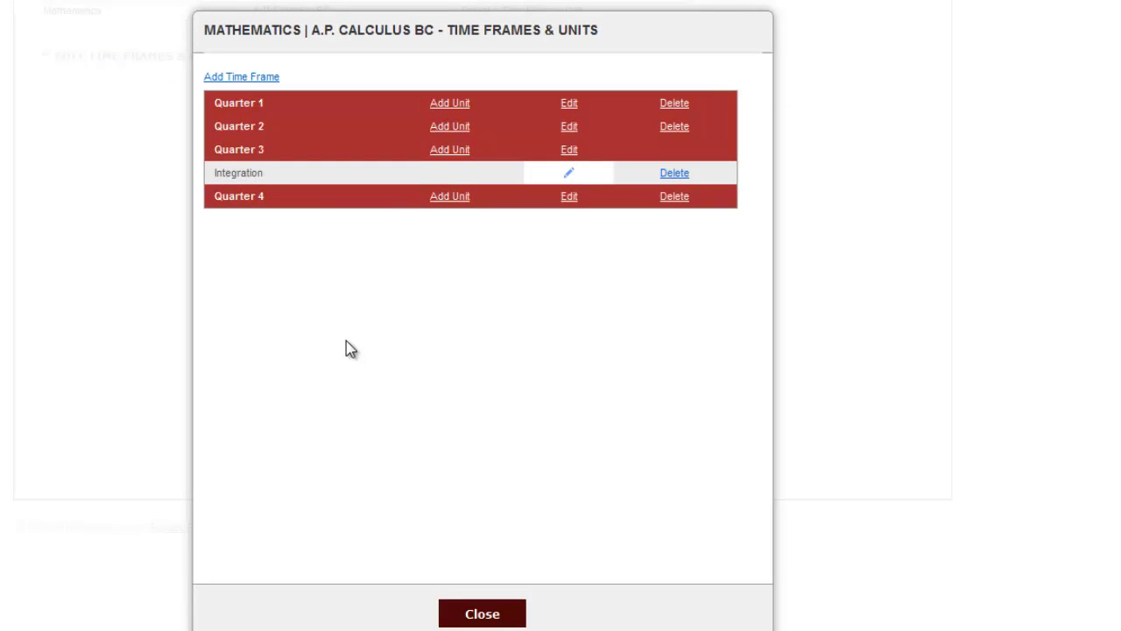
{"action": "left_click", "coordinate": [480, 614]}
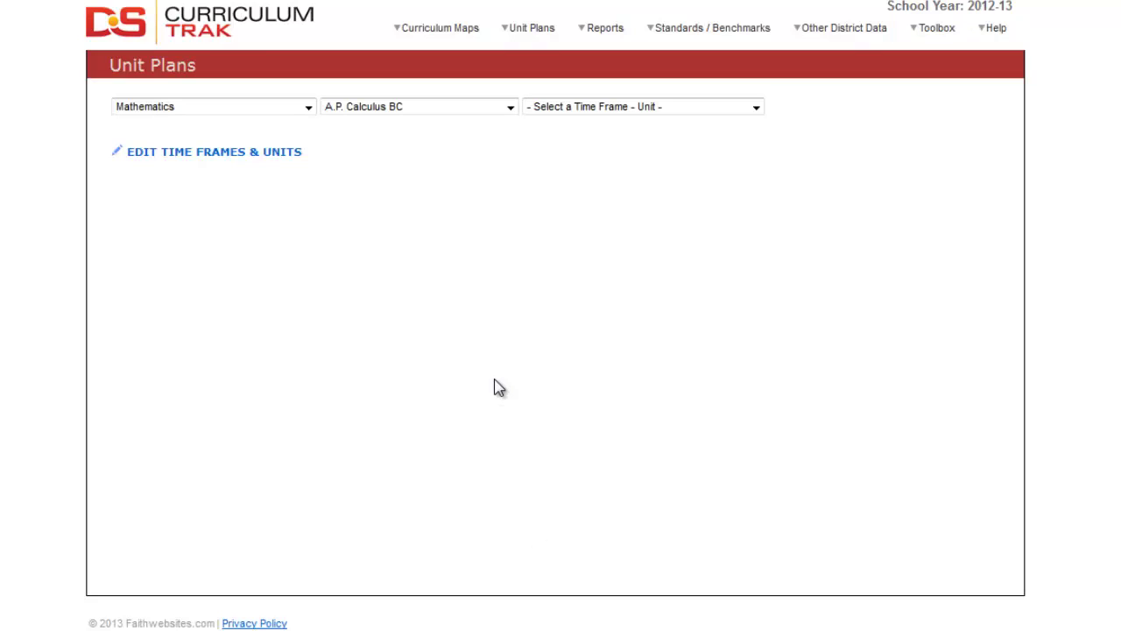
Open the Quarter 3 - Integration unit plan, check it in Viewing Mode and return to Editing Mode
{"action": "left_click", "coordinate": [754, 105]}
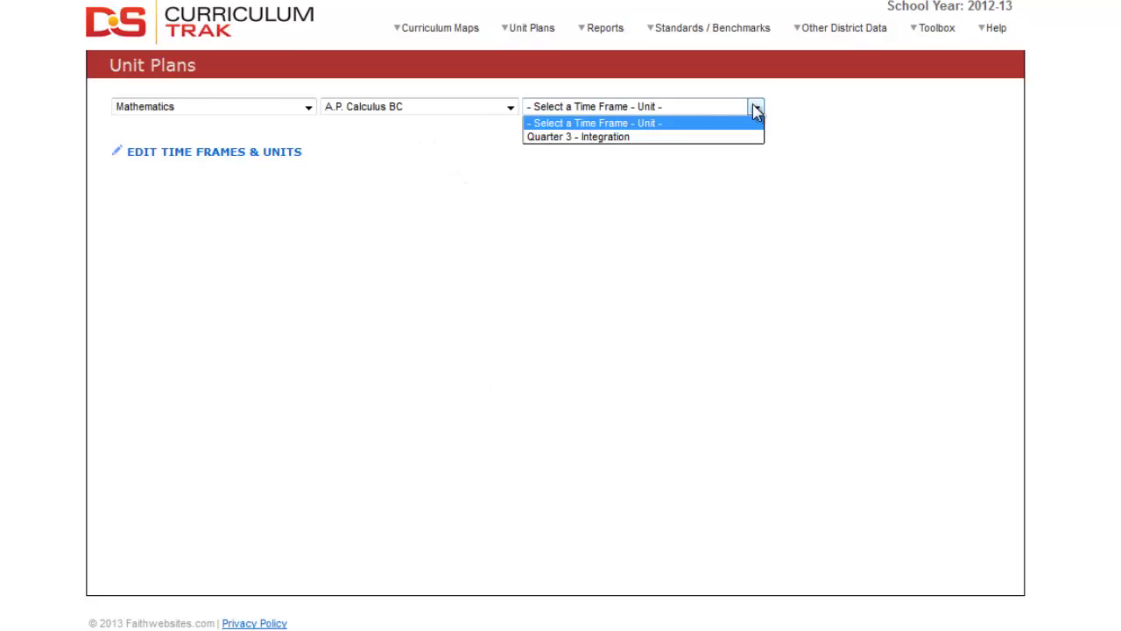
{"action": "left_click", "coordinate": [622, 137]}
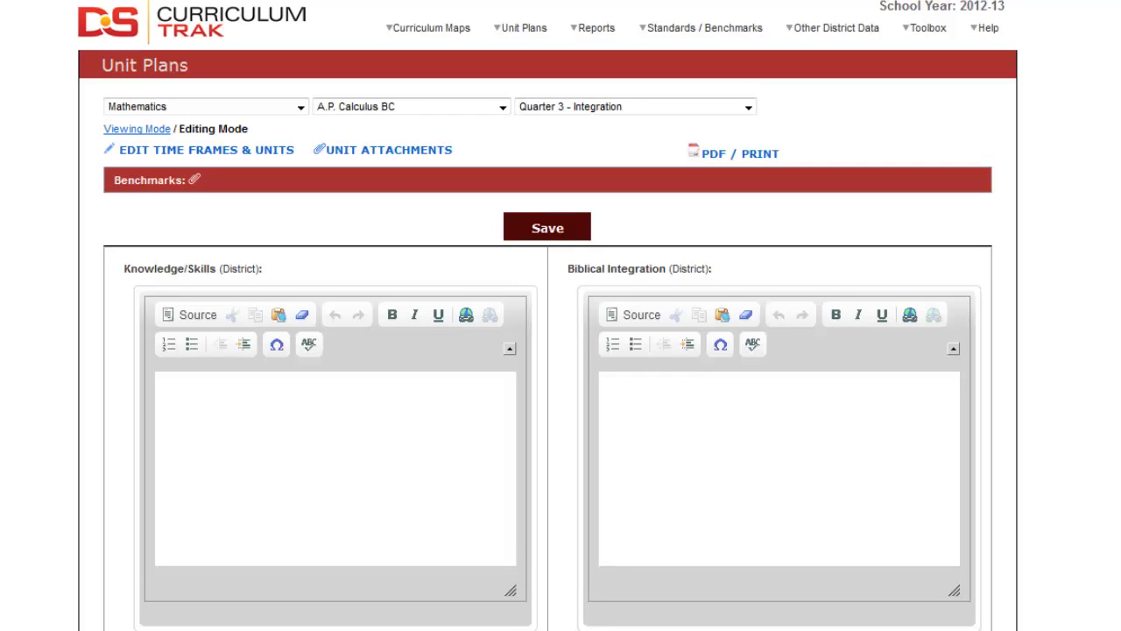
{"action": "left_click", "coordinate": [146, 131]}
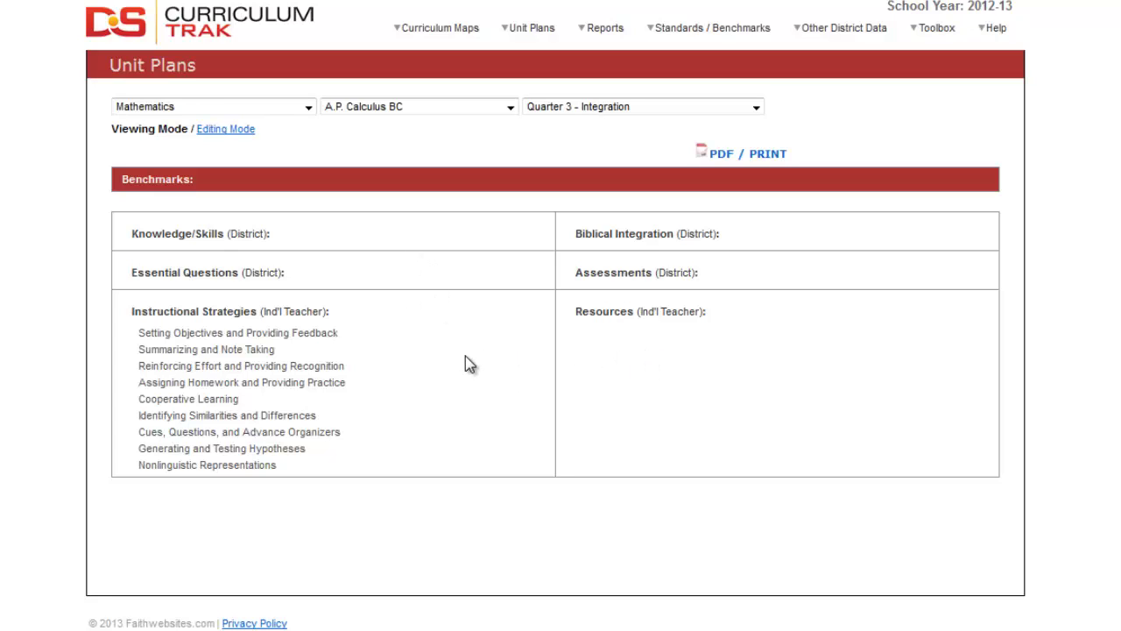
{"action": "left_click", "coordinate": [236, 130]}
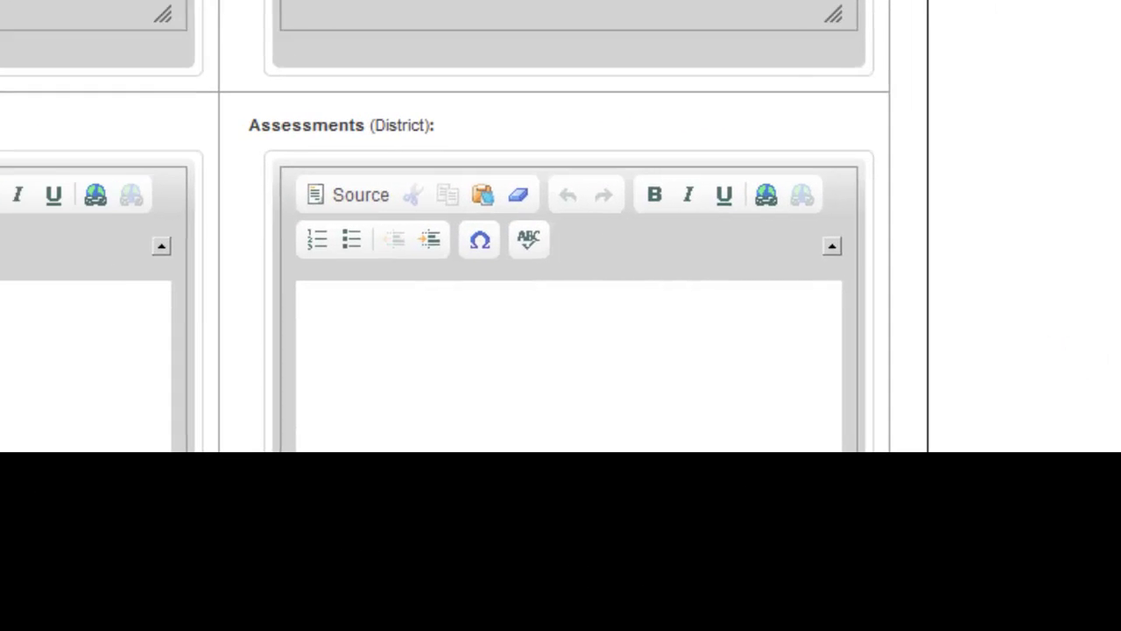
Enter "The students will know" in the unit plan's Knowledge/Skills section and start a bulleted list below it
{"action": "scroll", "coordinate": [561, 226], "scroll_direction": "down", "scroll_amount": 10}
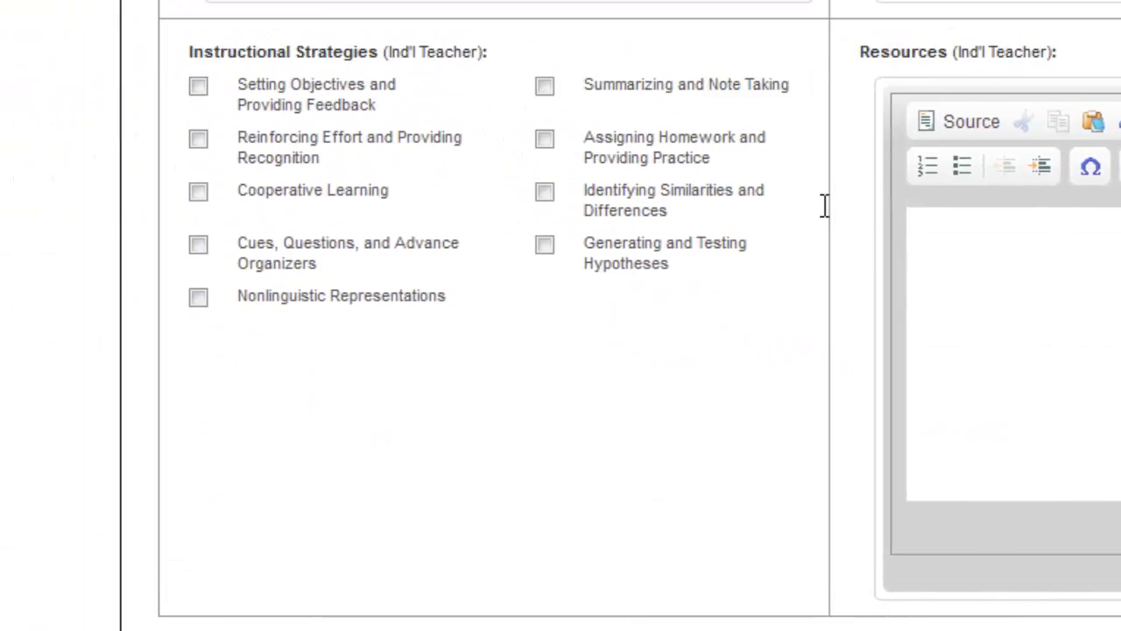
{"action": "scroll", "coordinate": [823, 205], "scroll_direction": "up", "scroll_amount": 2}
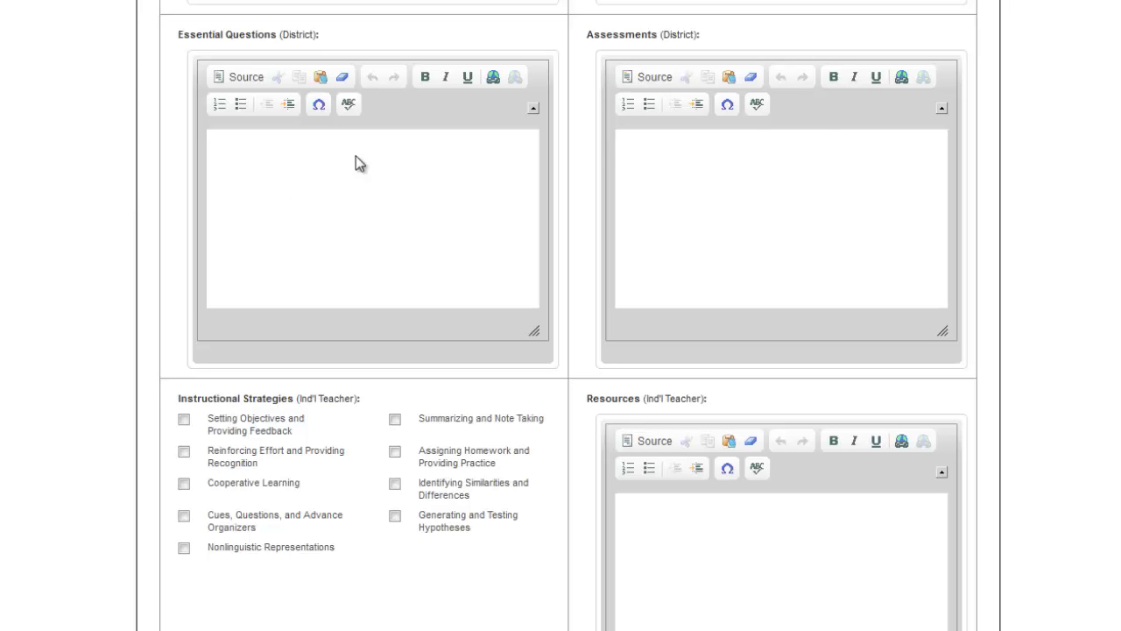
{"action": "scroll", "coordinate": [569, 316], "scroll_direction": "up", "scroll_amount": 3}
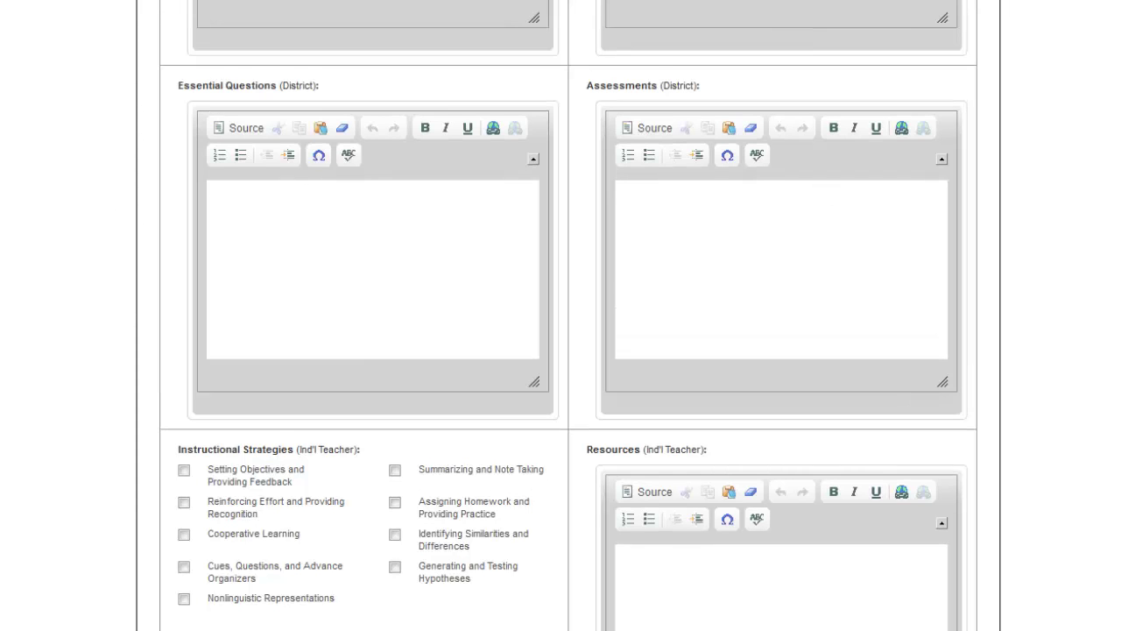
{"action": "scroll", "coordinate": [377, 45], "scroll_direction": "up", "scroll_amount": 5}
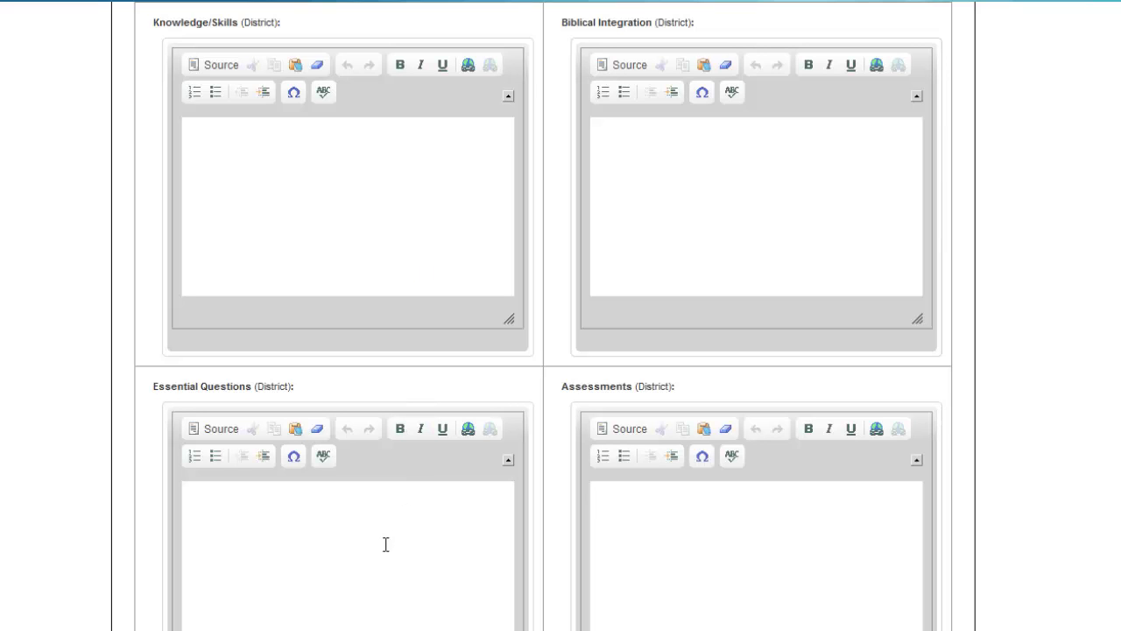
{"action": "scroll", "coordinate": [385, 544], "scroll_direction": "down", "scroll_amount": 4}
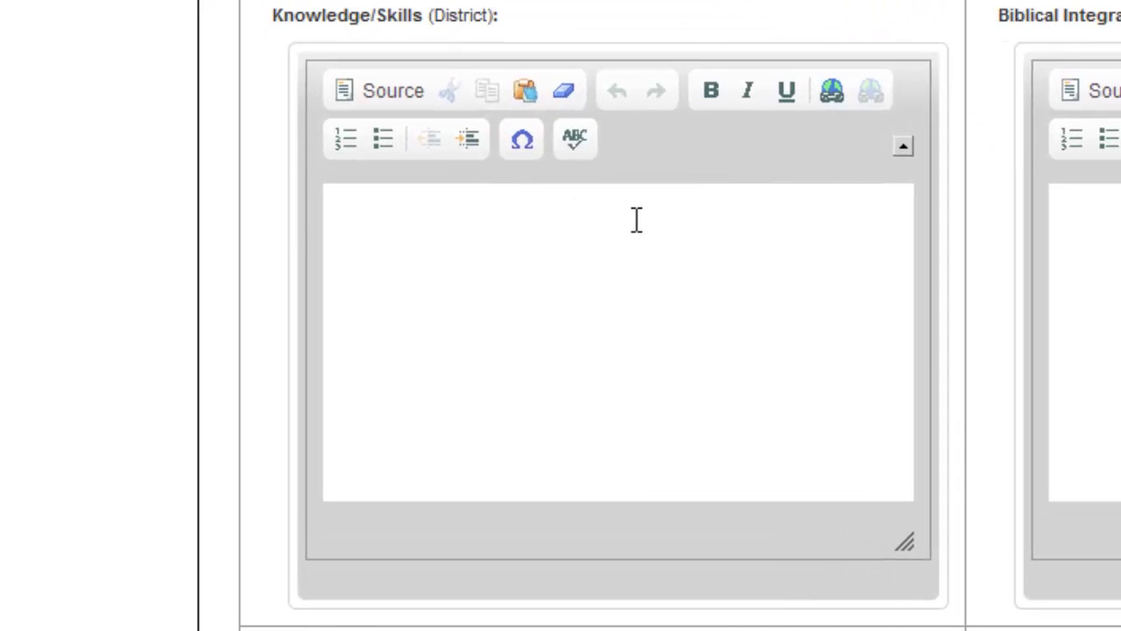
{"action": "left_click", "coordinate": [358, 398]}
{"action": "type", "text": "The students wi"}
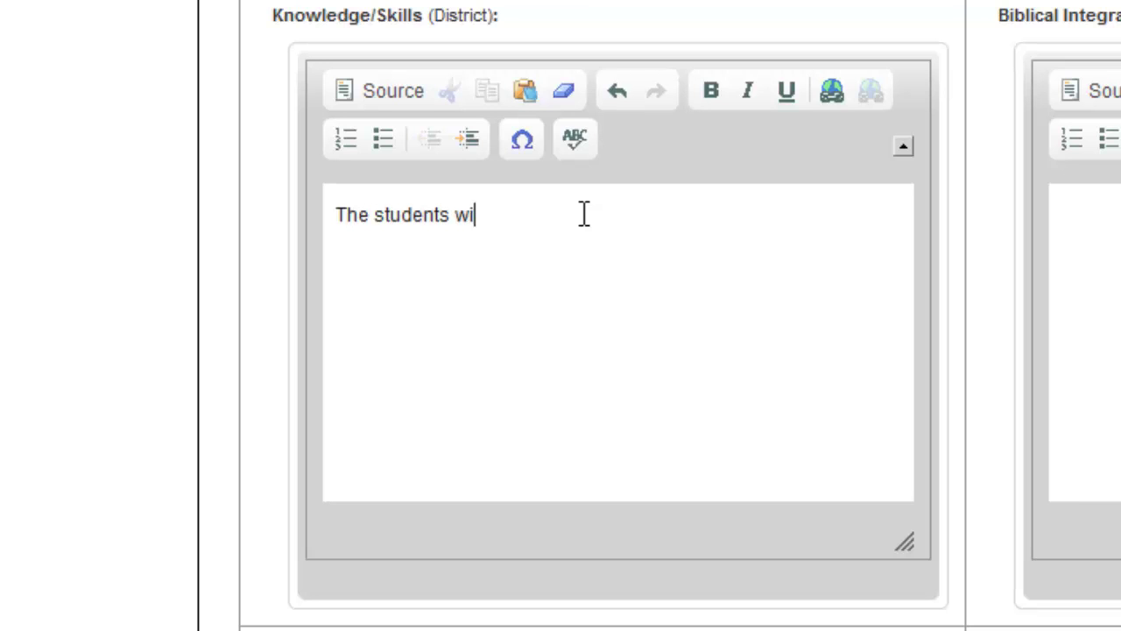
{"action": "type", "text": "ll know"}
{"action": "key", "text": "Return"}
{"action": "left_click", "coordinate": [382, 140]}
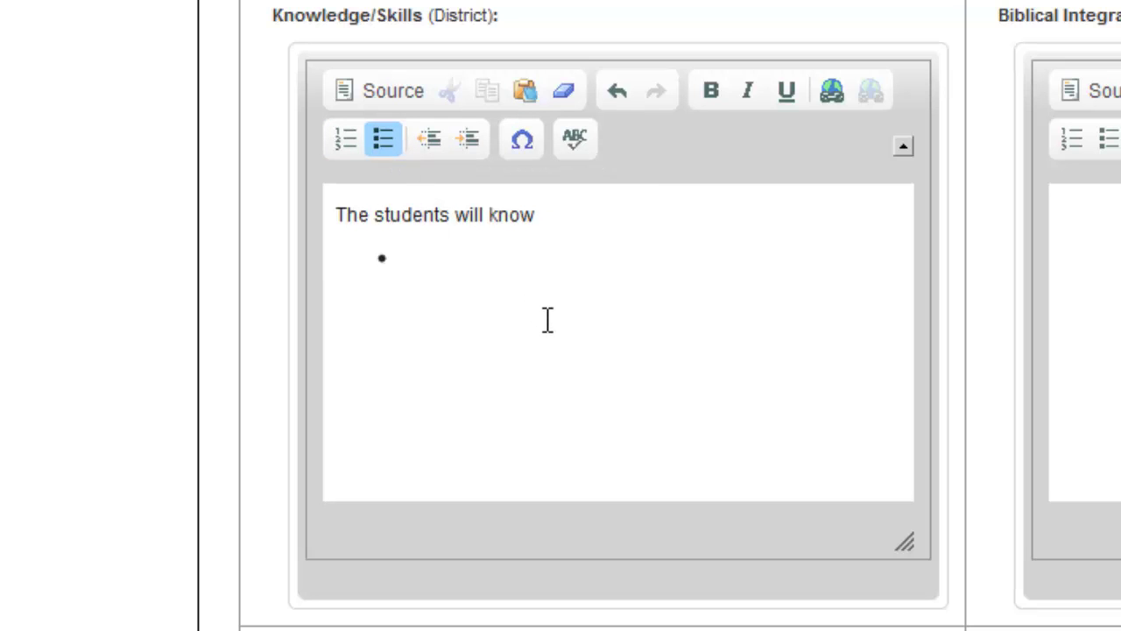
Add the bullet "how to find the area under a curve" to the Knowledge/Skills list and begin another bullet
{"action": "type", "text": "how to d"}
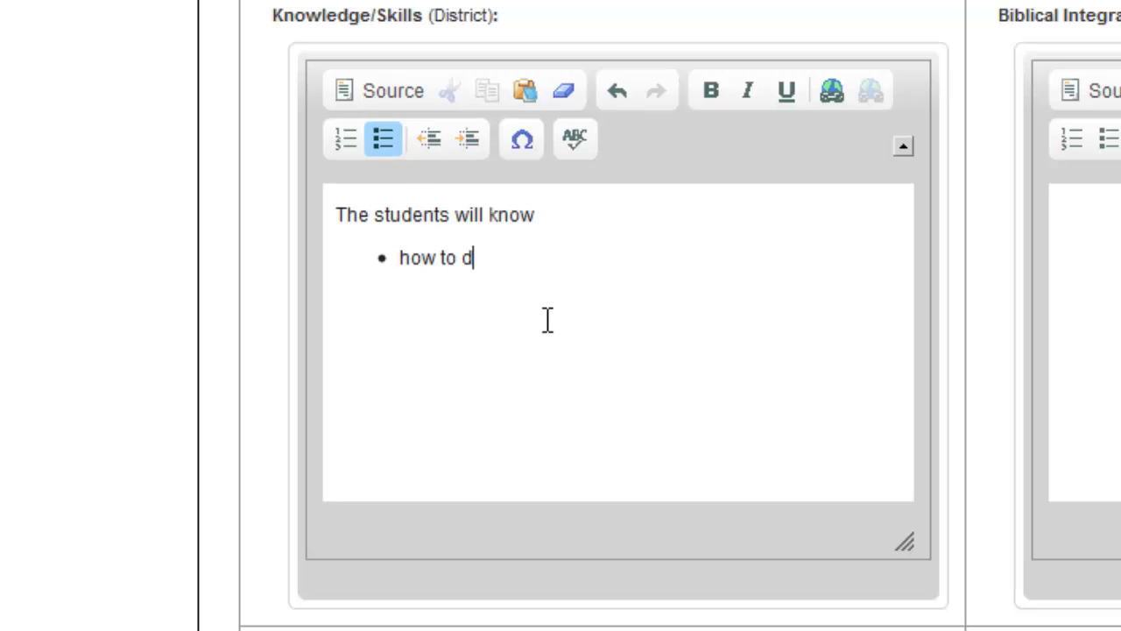
{"action": "key", "text": "BackSpace"}
{"action": "type", "text": "find the area"}
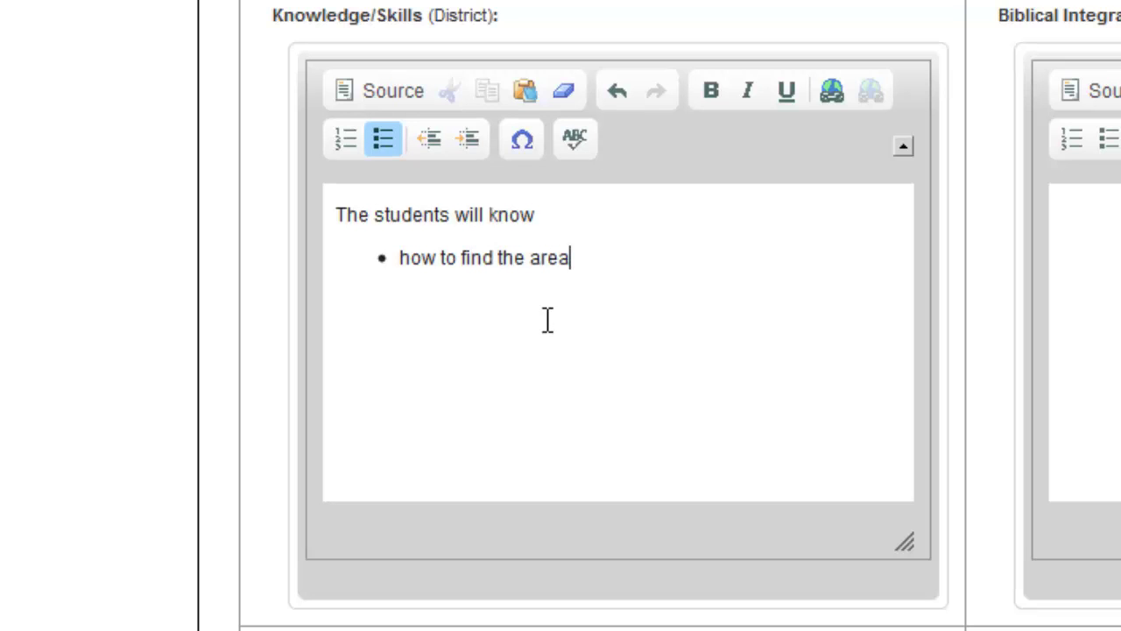
{"action": "type", "text": " undera"}
{"action": "key", "text": "BackSpace"}
{"action": "key", "text": "BackSpace"}
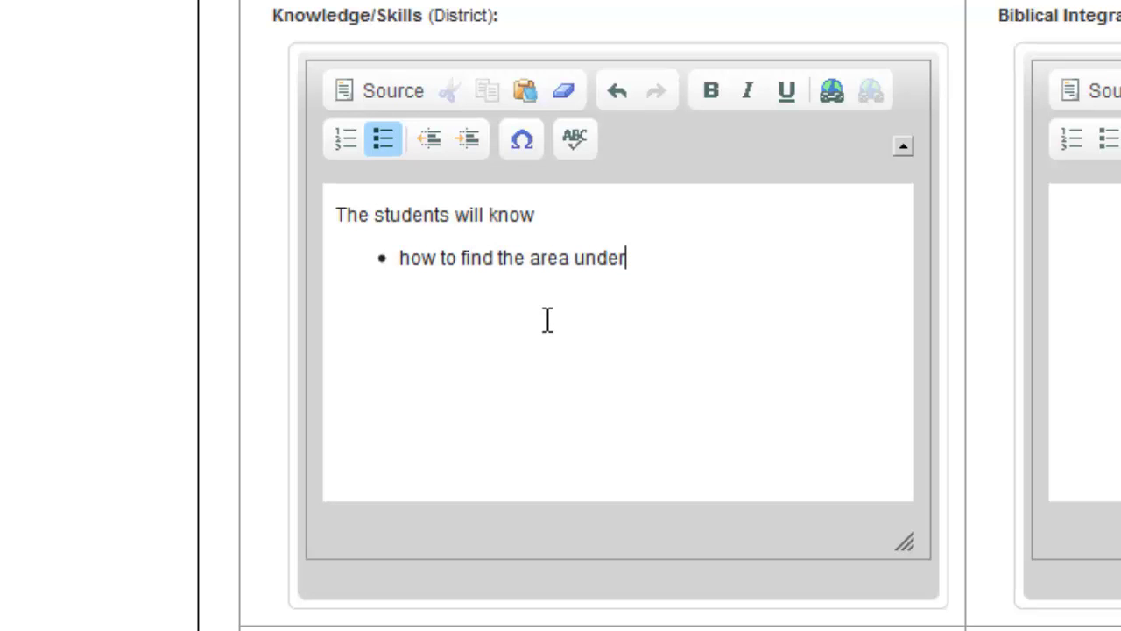
{"action": "type", "text": "a curve"}
{"action": "key", "text": "Return"}
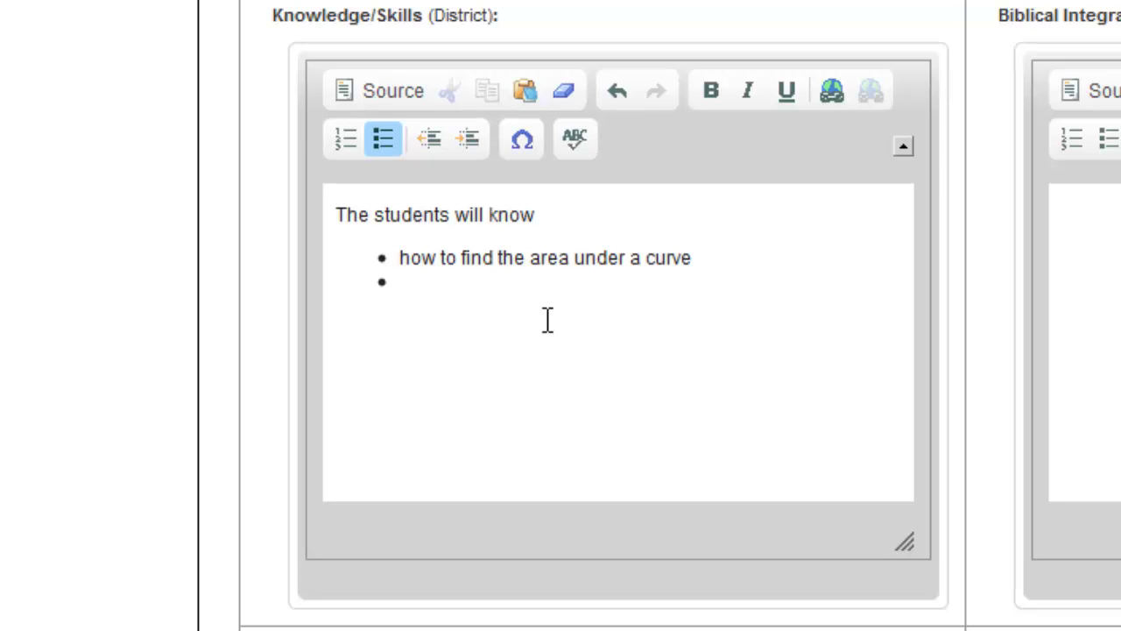
Fill in the second Knowledge/Skills bullet with "how to find the slope at a point on a curve"
{"action": "type", "text": "how to find the"}
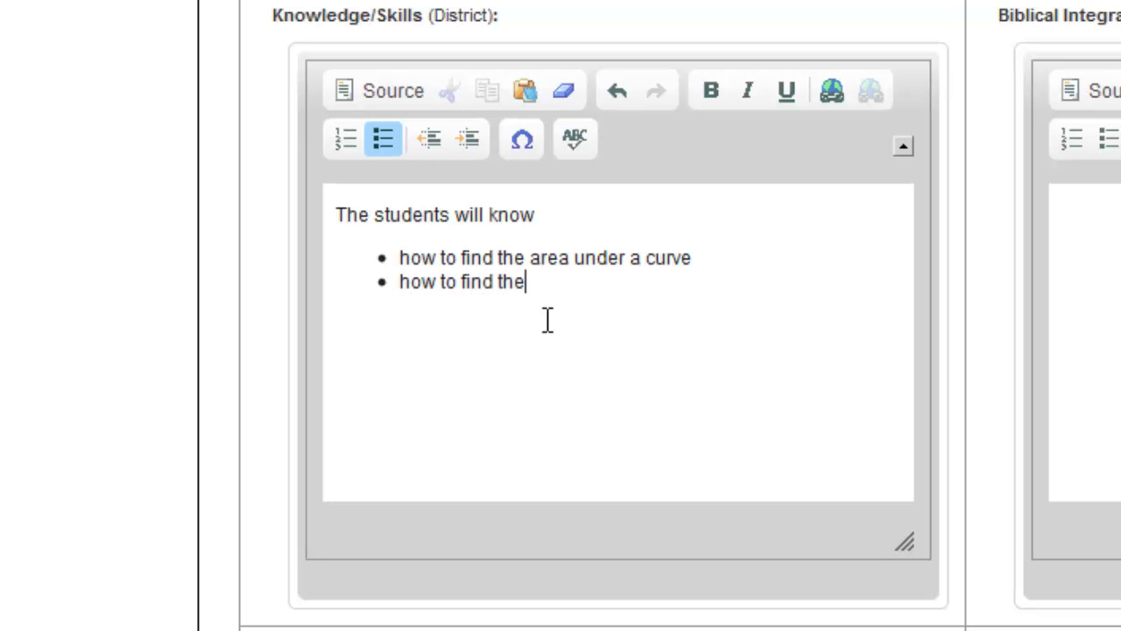
{"action": "type", "text": " slope "}
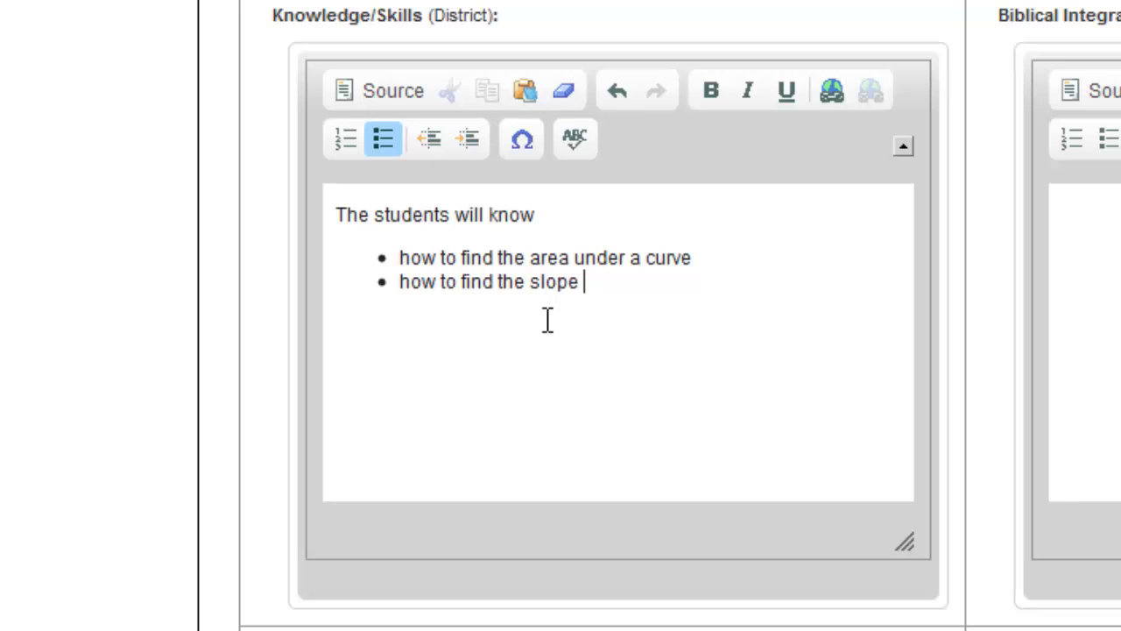
{"action": "type", "text": "at a point ona c"}
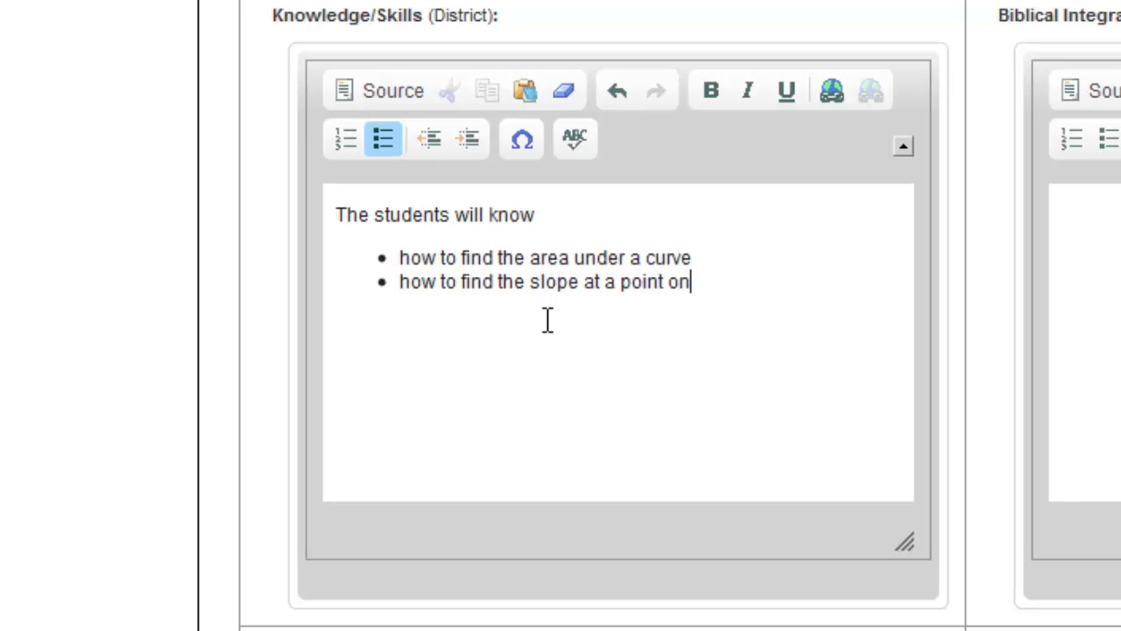
{"action": "key", "text": "BackSpace"}
{"action": "key", "text": "BackSpace"}
{"action": "key", "text": "BackSpace"}
{"action": "type", "text": "a curve"}
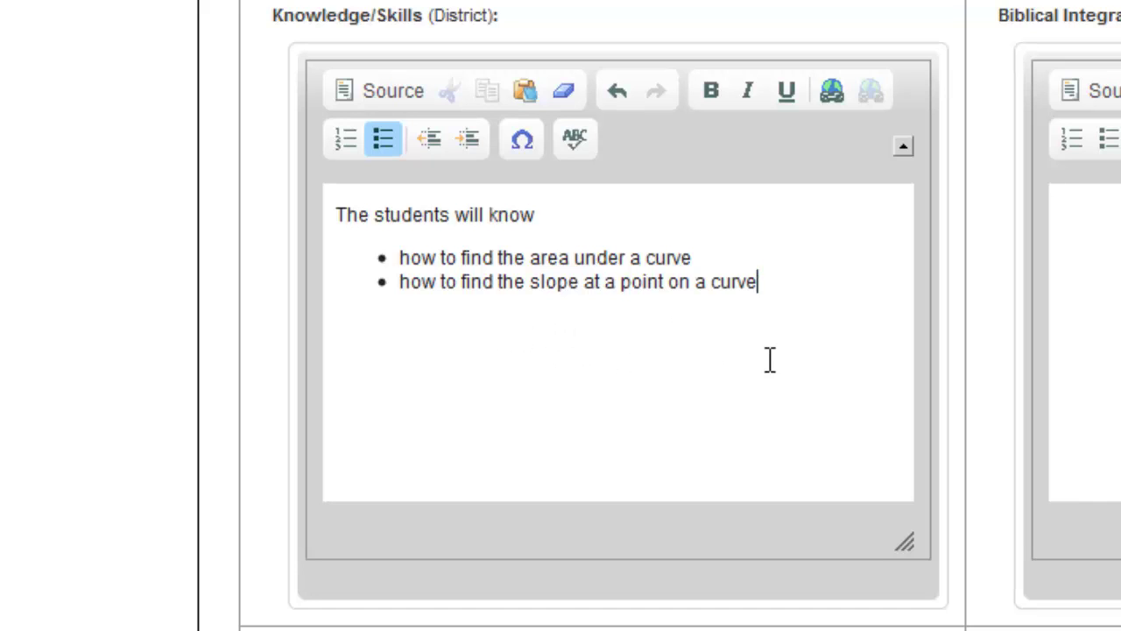
Enter "God is a god of order" in the Biblical Integration section of the unit plan
{"action": "left_click", "coordinate": [1047, 289]}
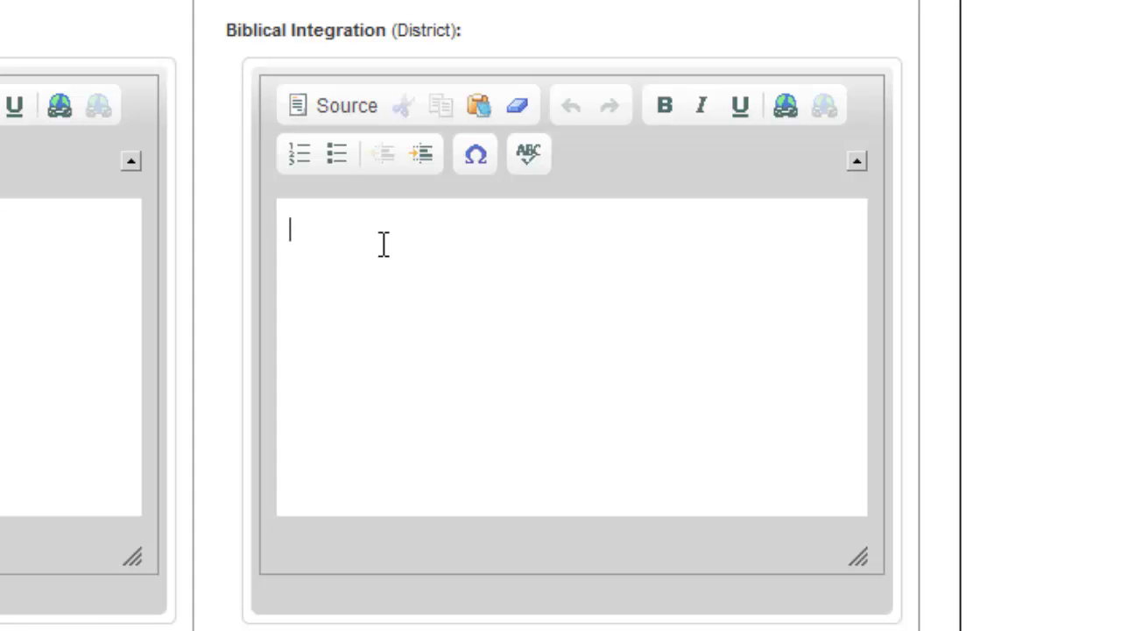
{"action": "type", "text": "God is"}
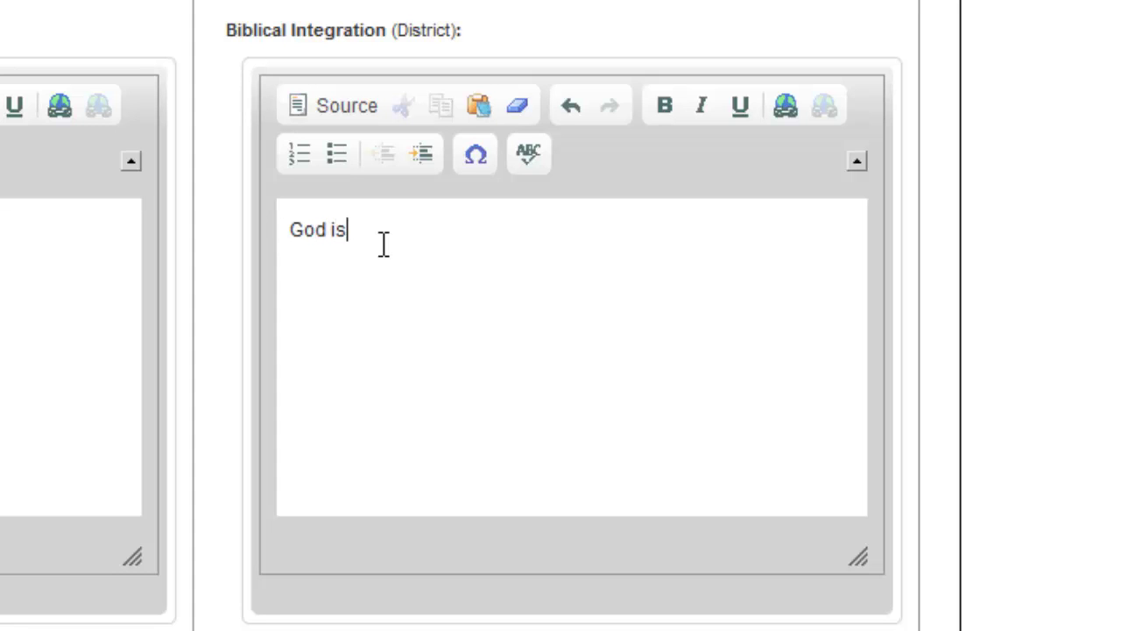
{"action": "type", "text": " a god of order"}
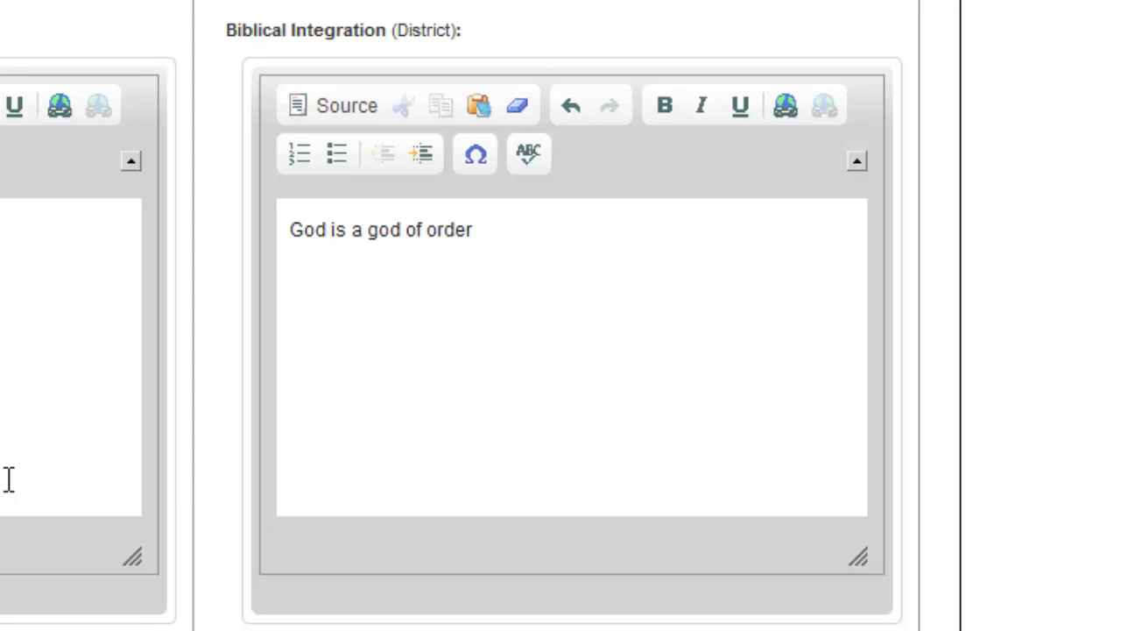
List "Unit test" and "Daily homework" in the Assessments section of the unit plan
{"action": "scroll", "coordinate": [9, 479], "scroll_direction": "down", "scroll_amount": 1}
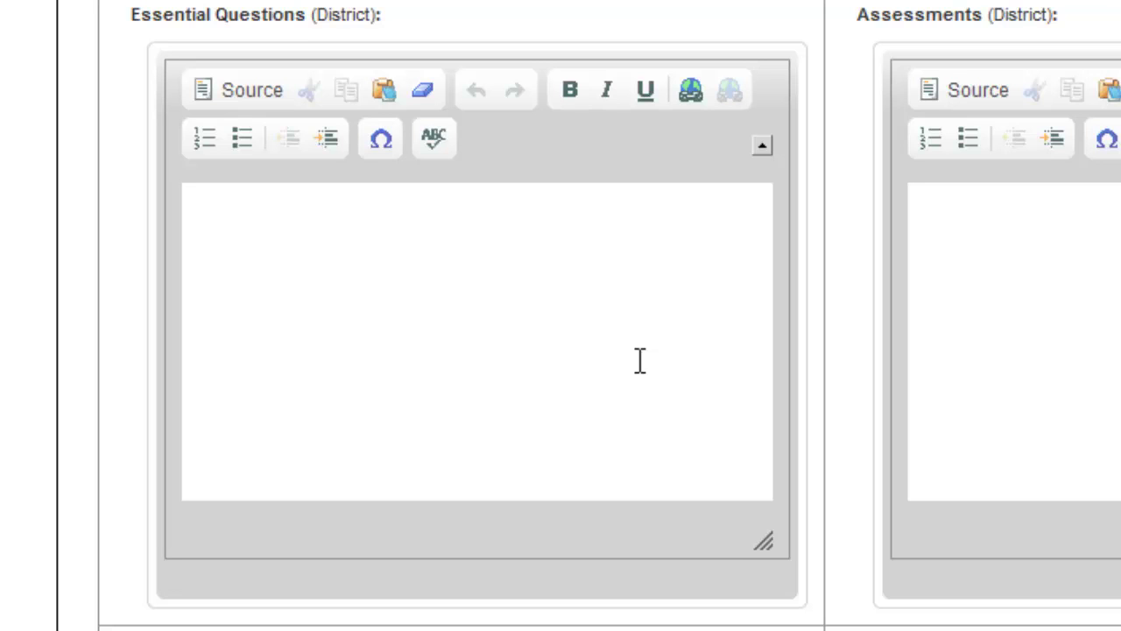
{"action": "left_click", "coordinate": [1008, 219]}
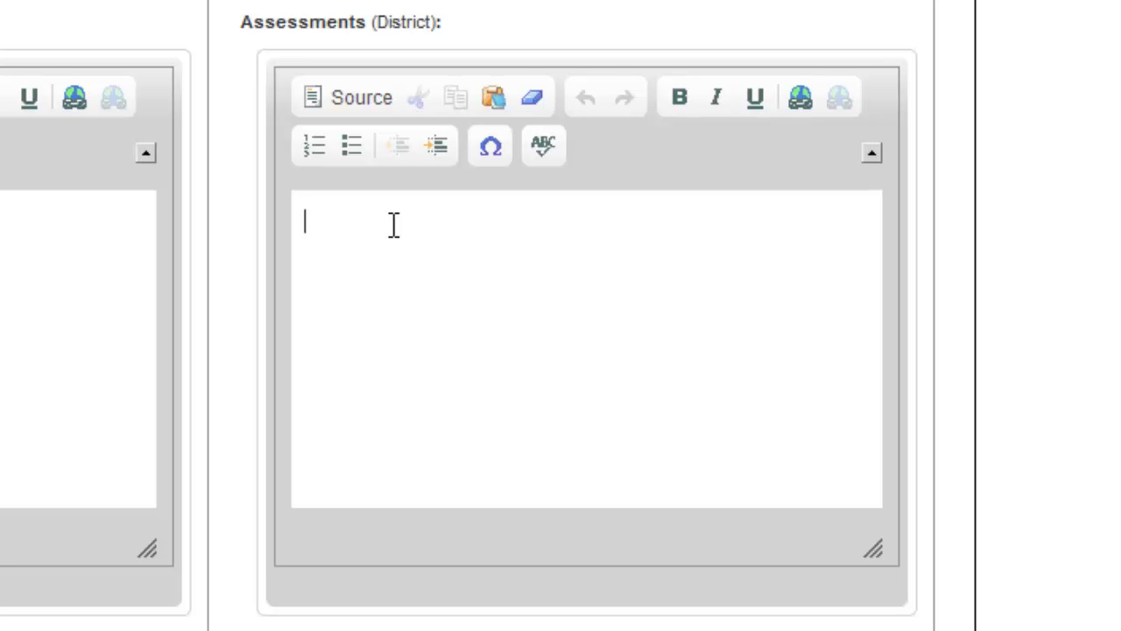
{"action": "type", "text": "Unit t"}
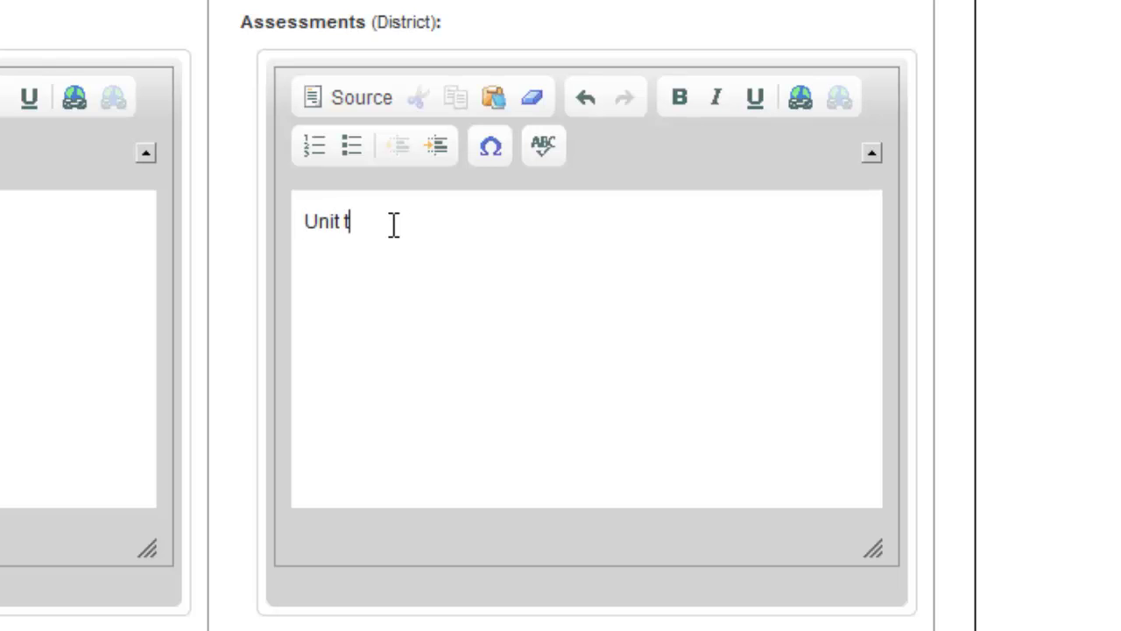
{"action": "type", "text": "est"}
{"action": "key", "text": "Return"}
{"action": "type", "text": "Daily homework"}
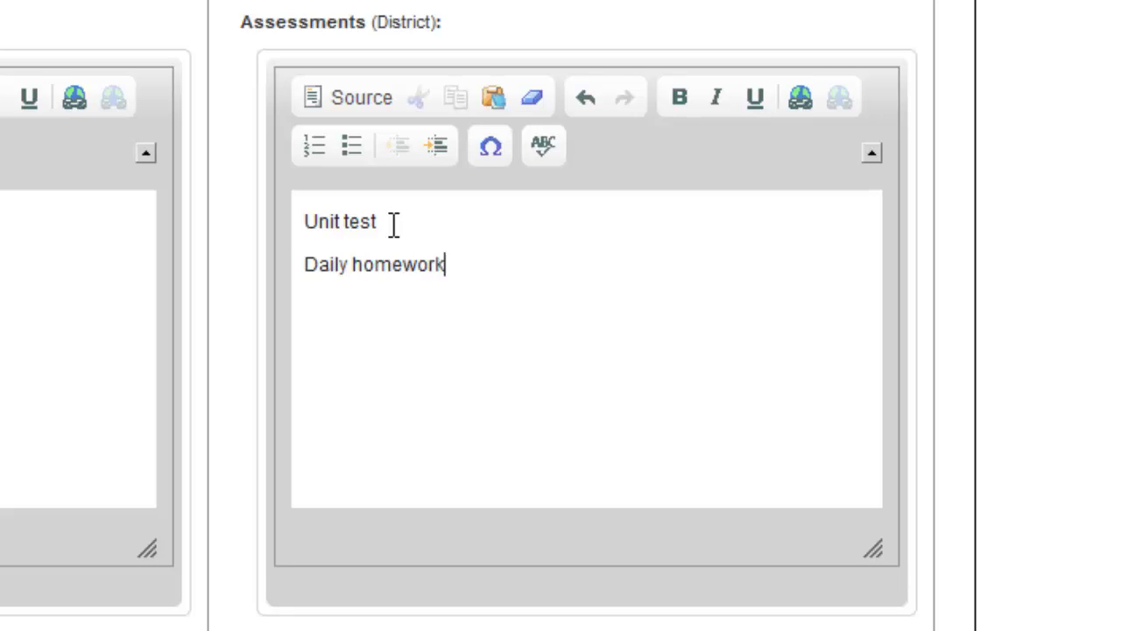
Add a third Assessments line reading "Project on finding area under a curve"
{"action": "key", "text": "Return"}
{"action": "type", "text": "Project"}
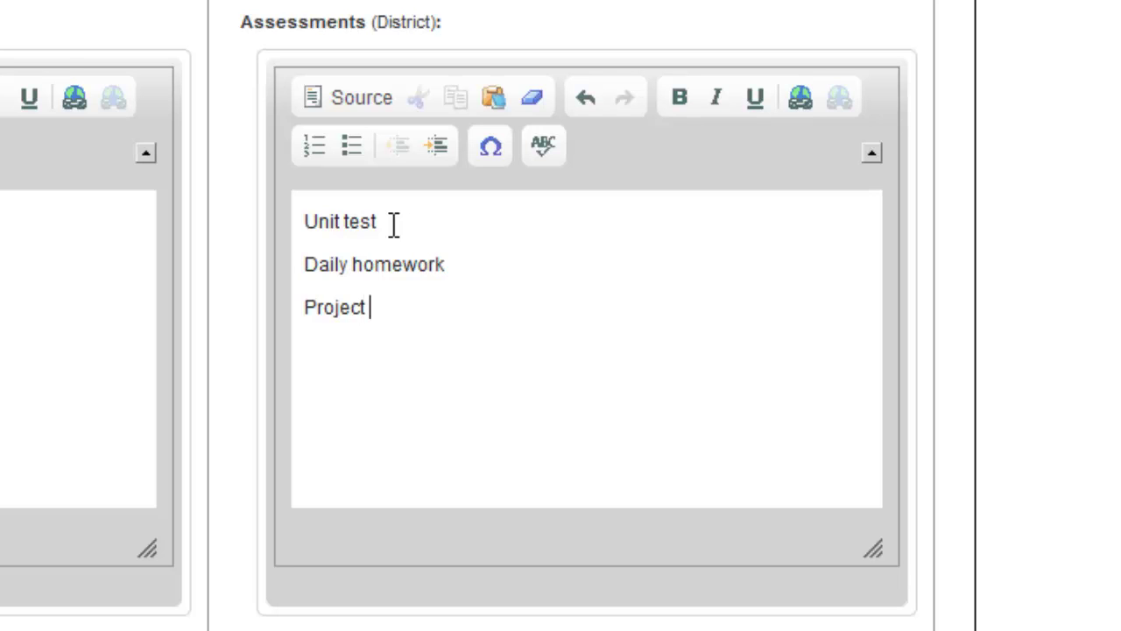
{"action": "type", "text": " on finding "}
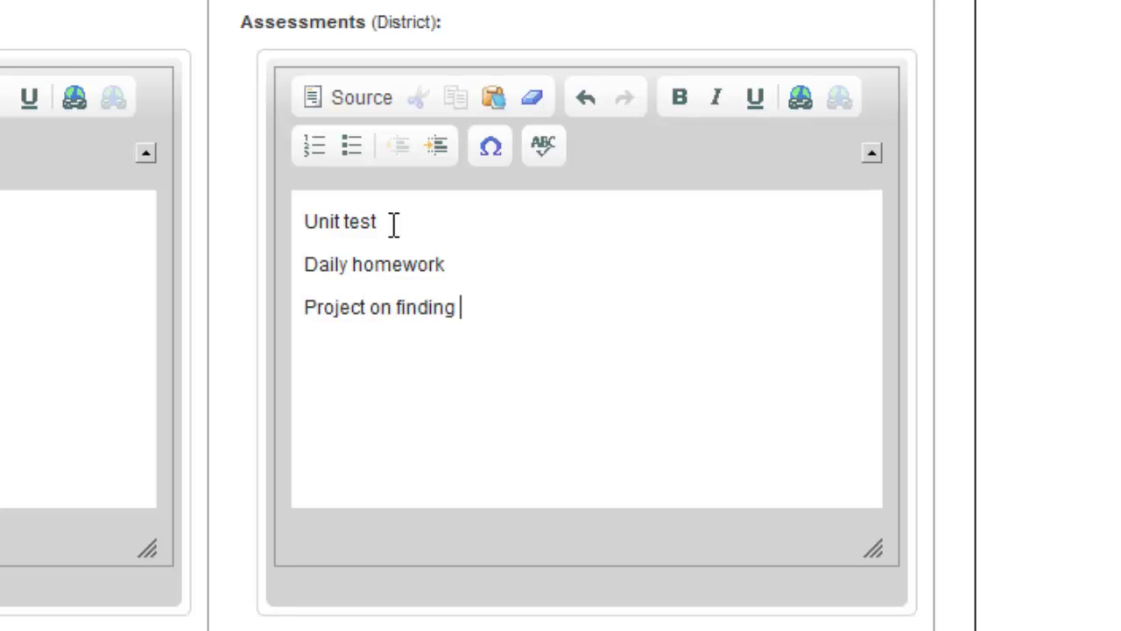
{"action": "type", "text": "area undera c"}
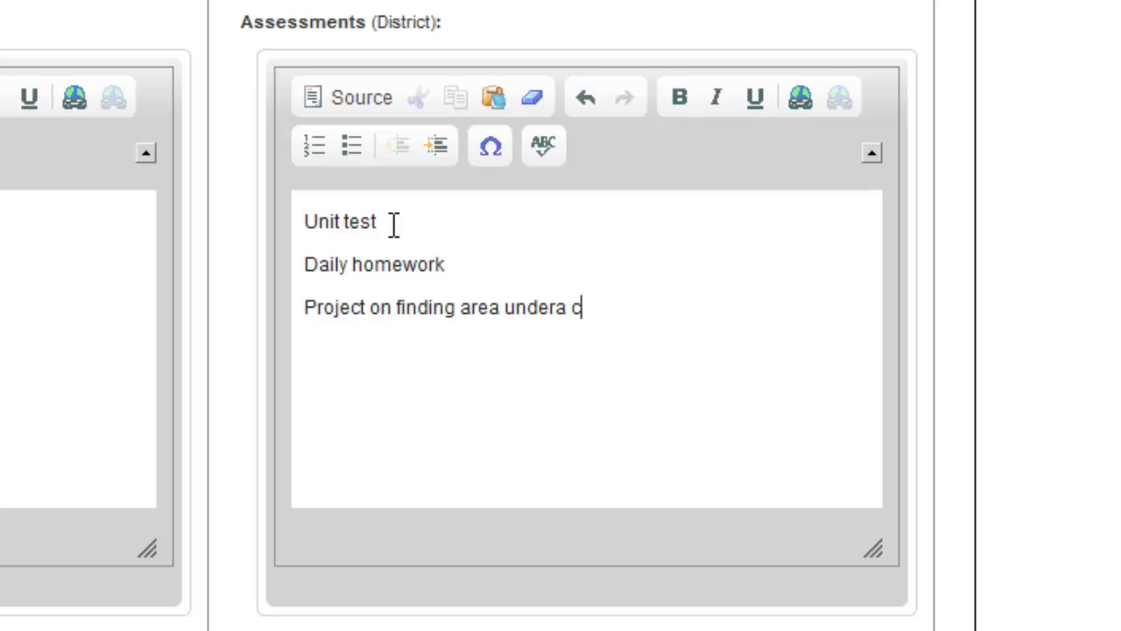
{"action": "key", "text": "BackSpace"}
{"action": "key", "text": "BackSpace"}
{"action": "key", "text": "BackSpace"}
{"action": "type", "text": "a curve"}
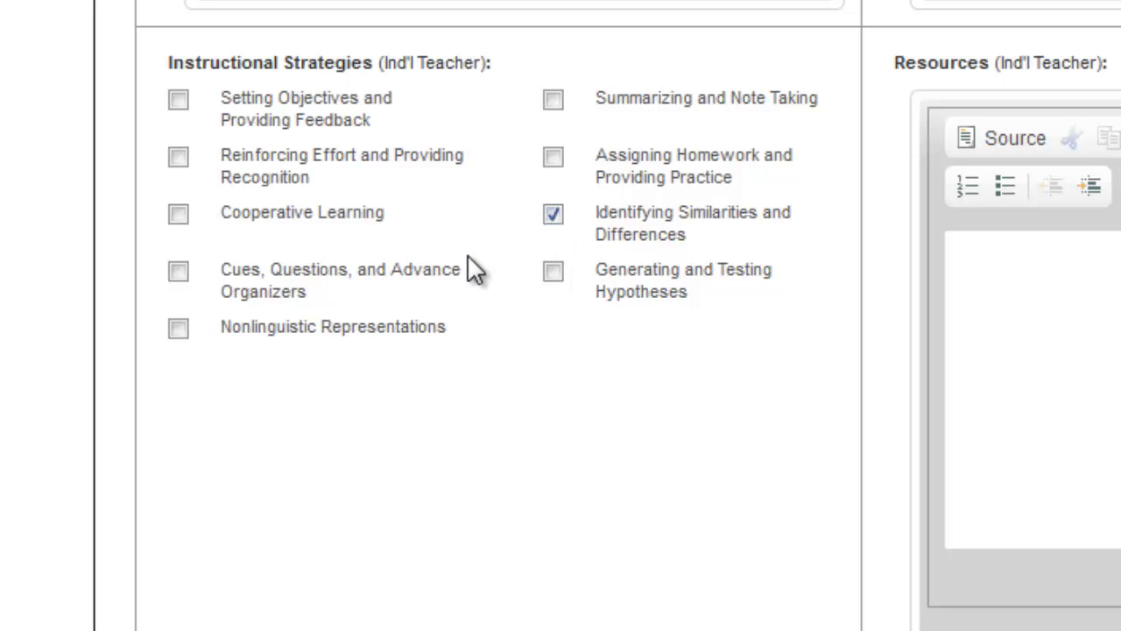
Select the Cooperative Learning instructional strategy and enter "Textbook pages 124-150" in the Resources section
{"action": "left_click", "coordinate": [178, 215]}
{"action": "left_click", "coordinate": [1048, 261]}
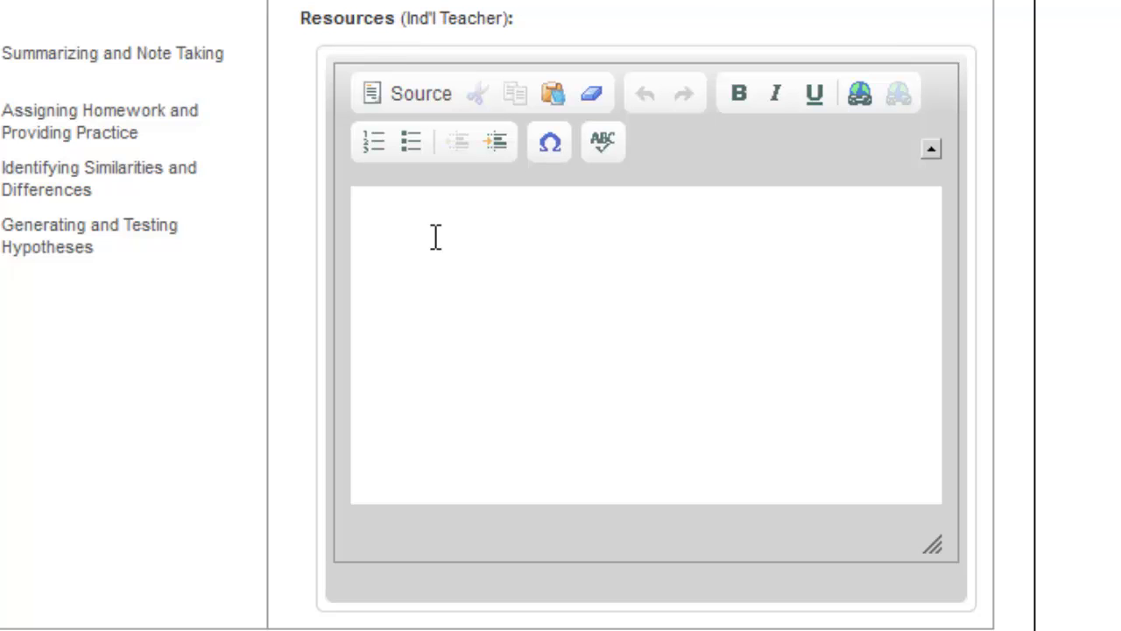
{"action": "type", "text": "Texx"}
{"action": "key", "text": "BackSpace"}
{"action": "type", "text": "tbook "}
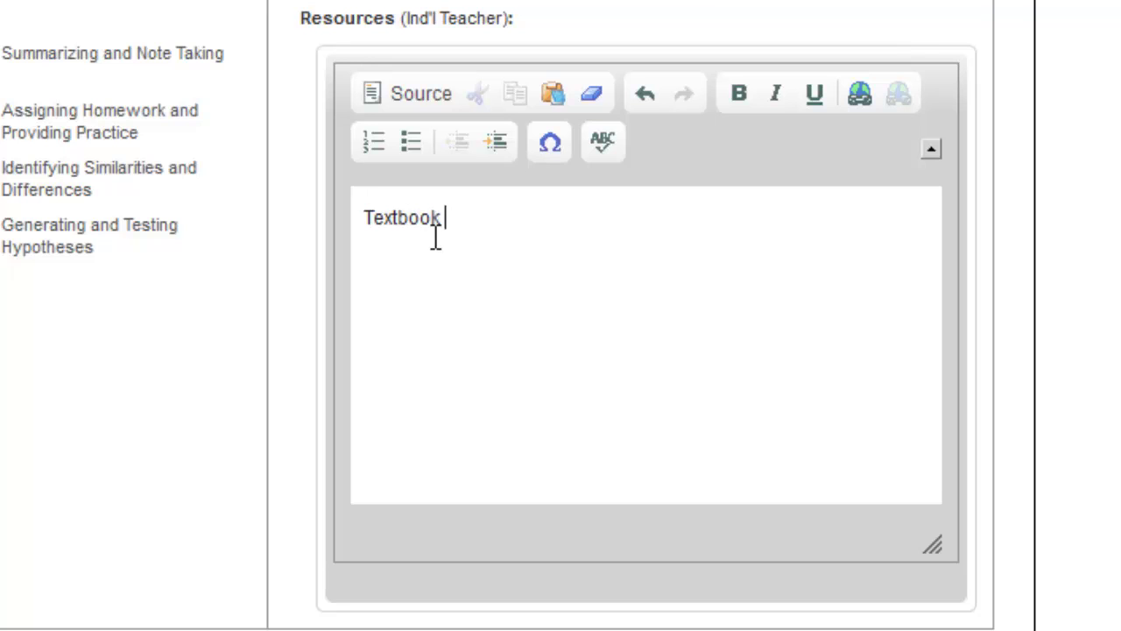
{"action": "type", "text": "pages 124-150"}
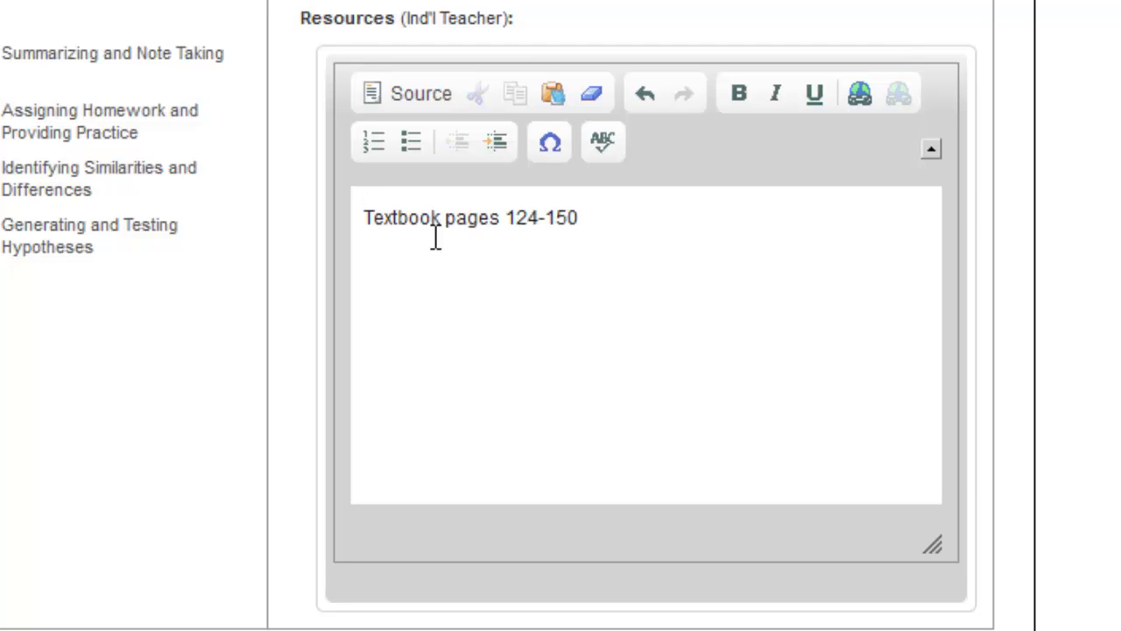
Add "Handout" and "Website" as separate lines below the textbook entry in Resources
{"action": "key", "text": "Return"}
{"action": "type", "text": "Handout"}
{"action": "key", "text": "Return"}
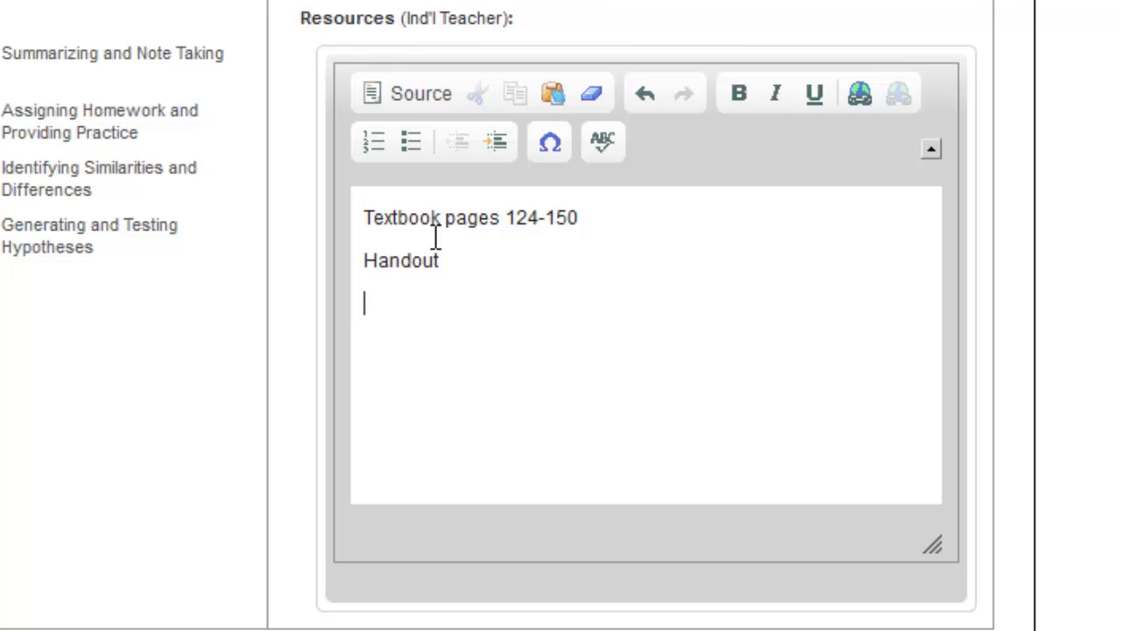
{"action": "type", "text": "Website"}
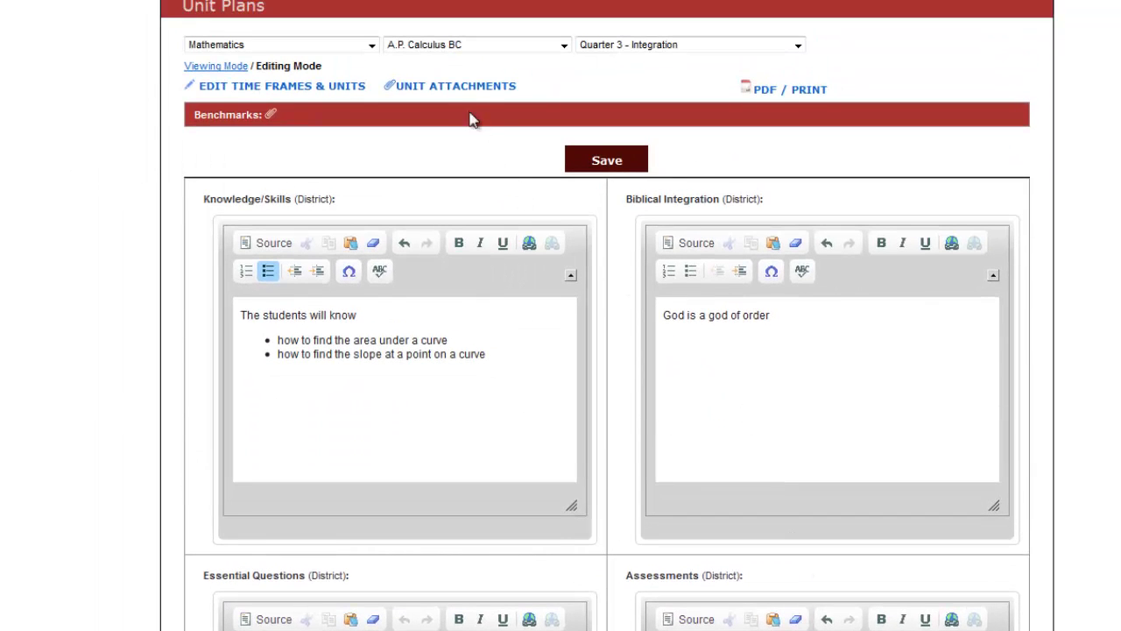
Start a new attachment for the Integration unit and assign it to the Resources (Ind'l Teacher) field
{"action": "left_click", "coordinate": [462, 93]}
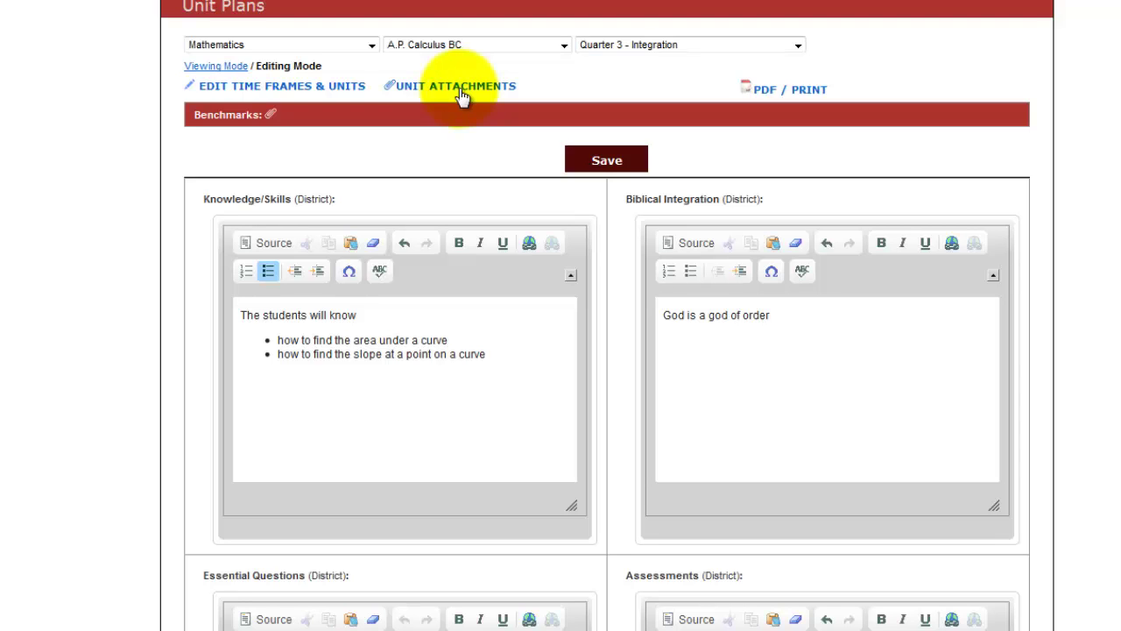
{"action": "left_click", "coordinate": [398, 89]}
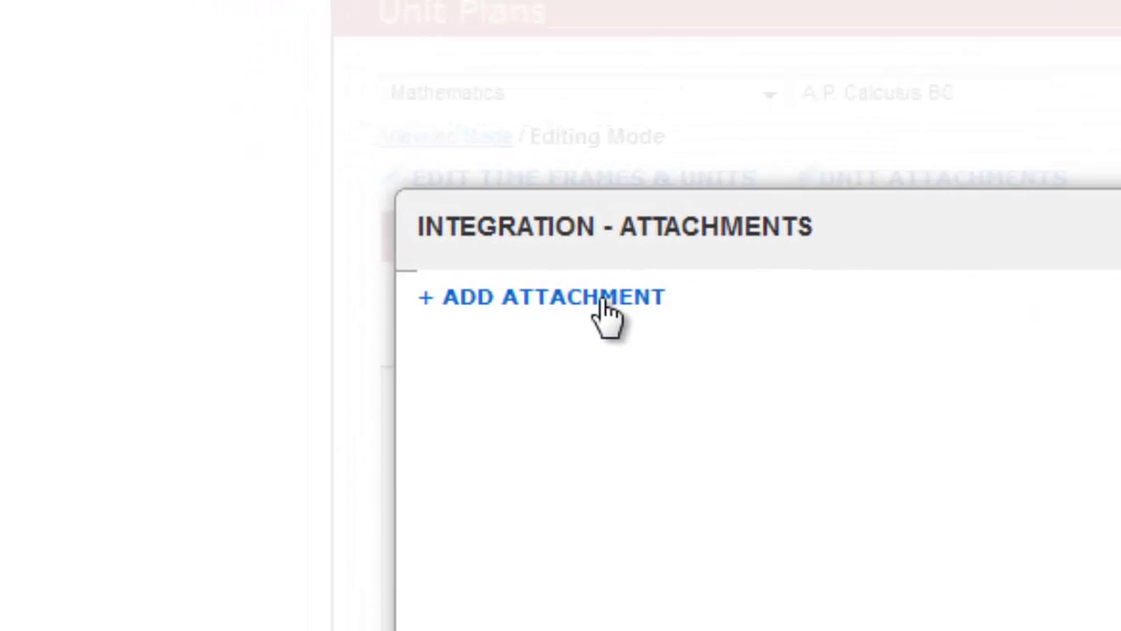
{"action": "left_click", "coordinate": [602, 303]}
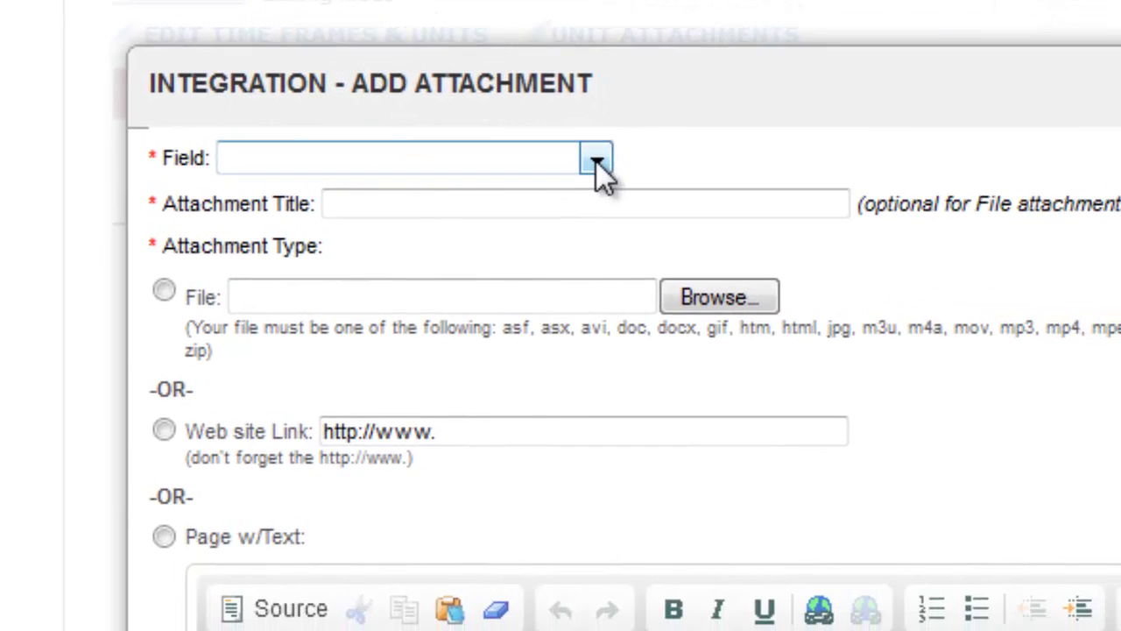
{"action": "left_click", "coordinate": [865, 303]}
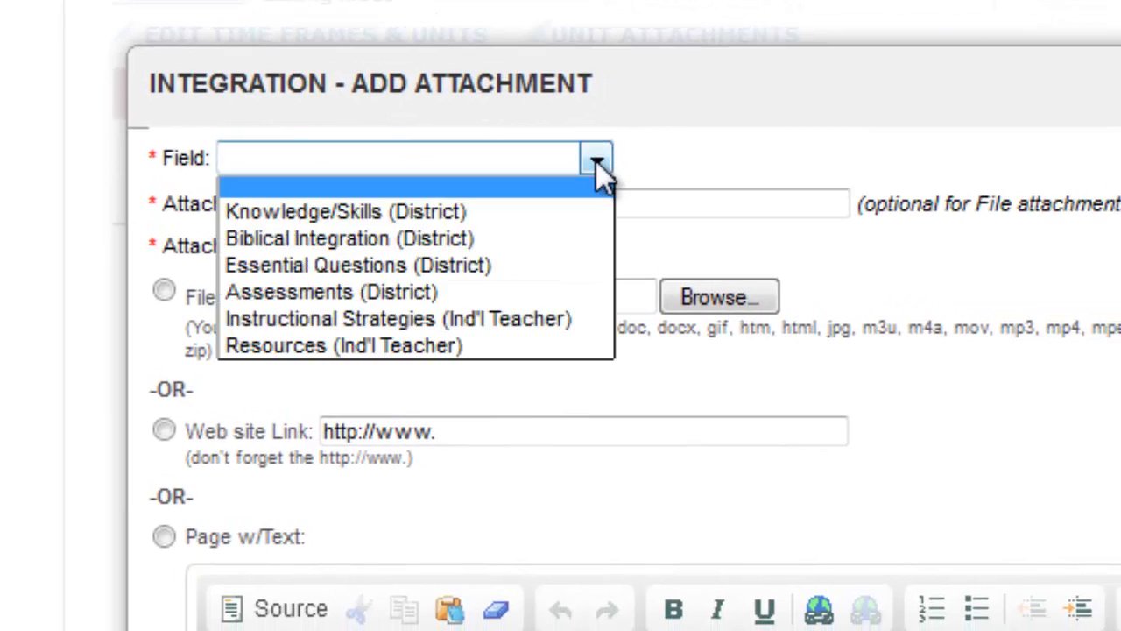
{"action": "left_click", "coordinate": [432, 343]}
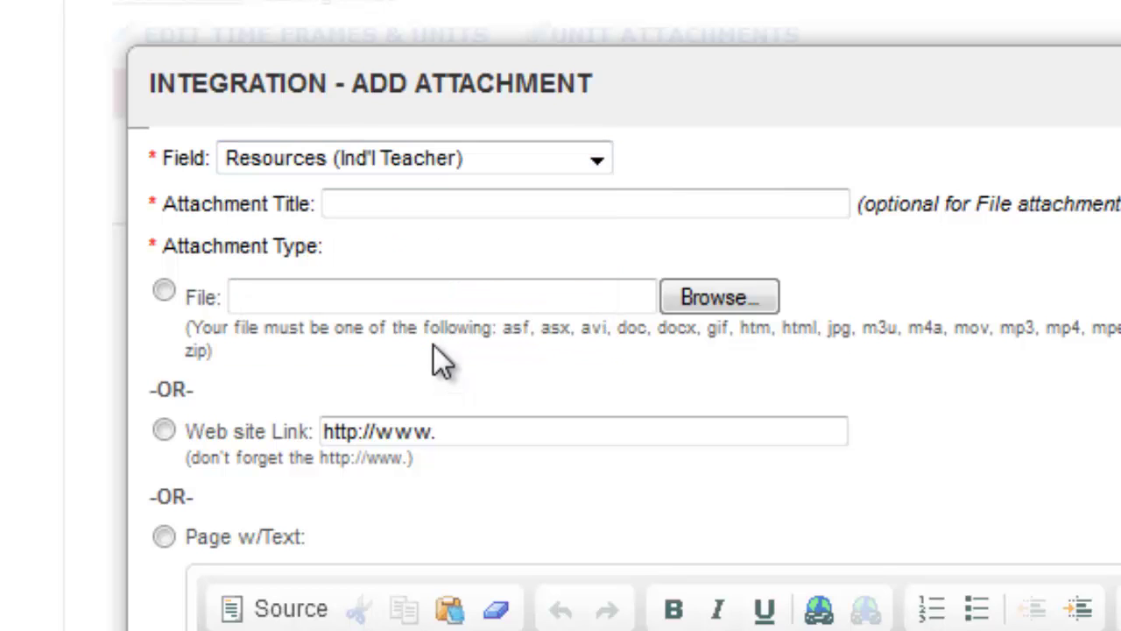
Title the attachment "Area under a curve worksheet"
{"action": "left_click", "coordinate": [512, 210]}
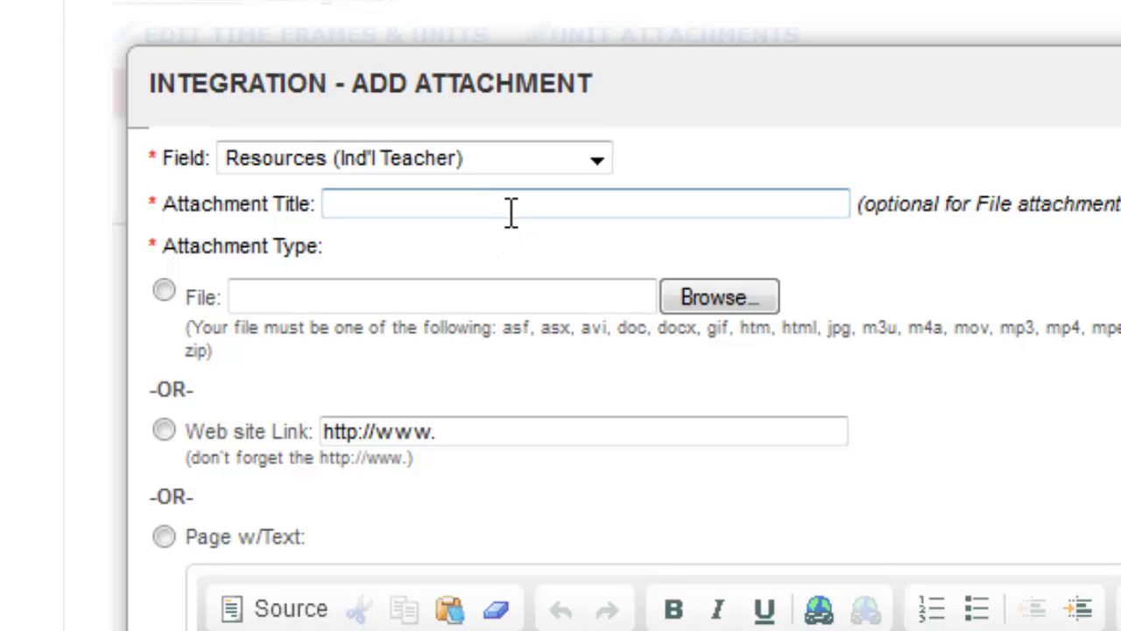
{"action": "type", "text": "Area under a"}
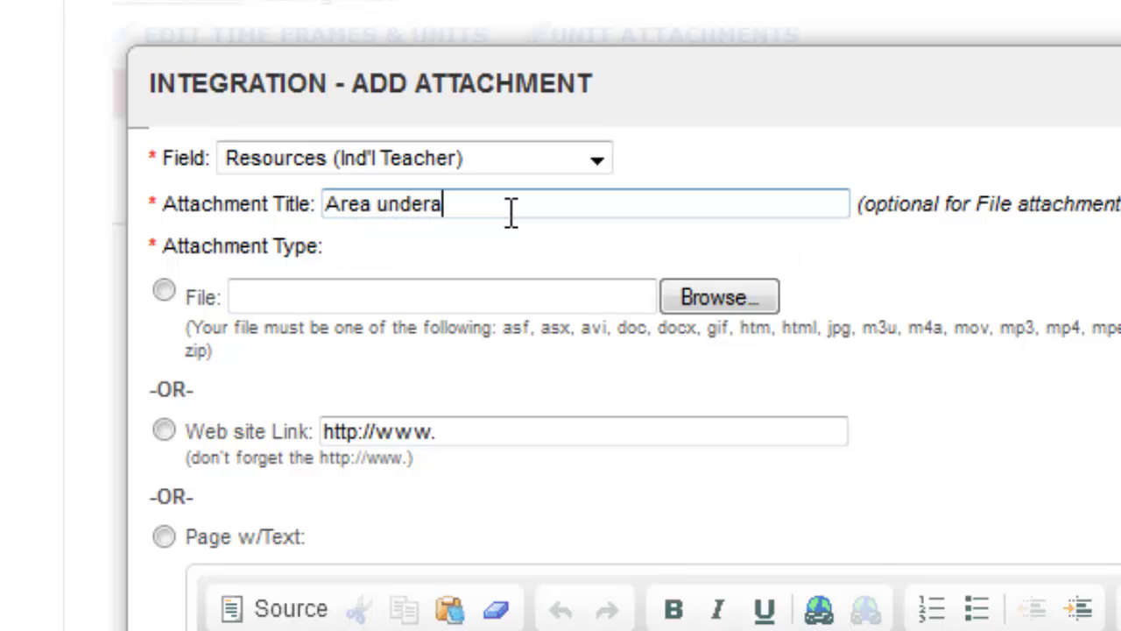
{"action": "key", "text": "BackSpace"}
{"action": "type", "text": "a curve worksheet"}
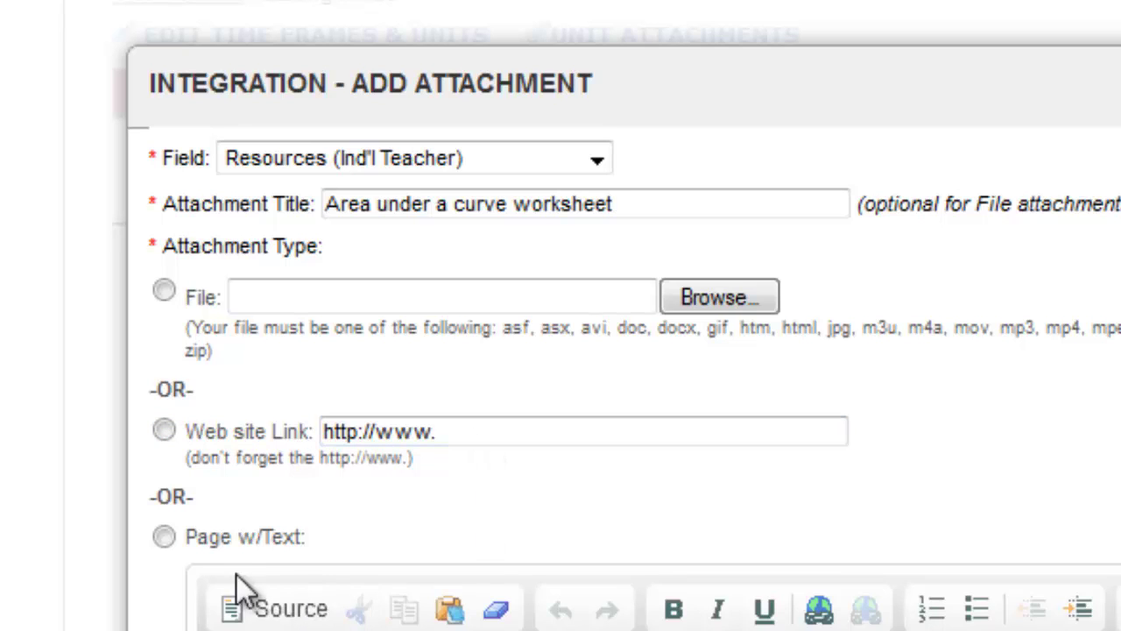
Attach the file Economics Standards.pdf, save the attachment and close the unit's attachment list
{"action": "left_click", "coordinate": [163, 290]}
{"action": "left_click", "coordinate": [740, 301]}
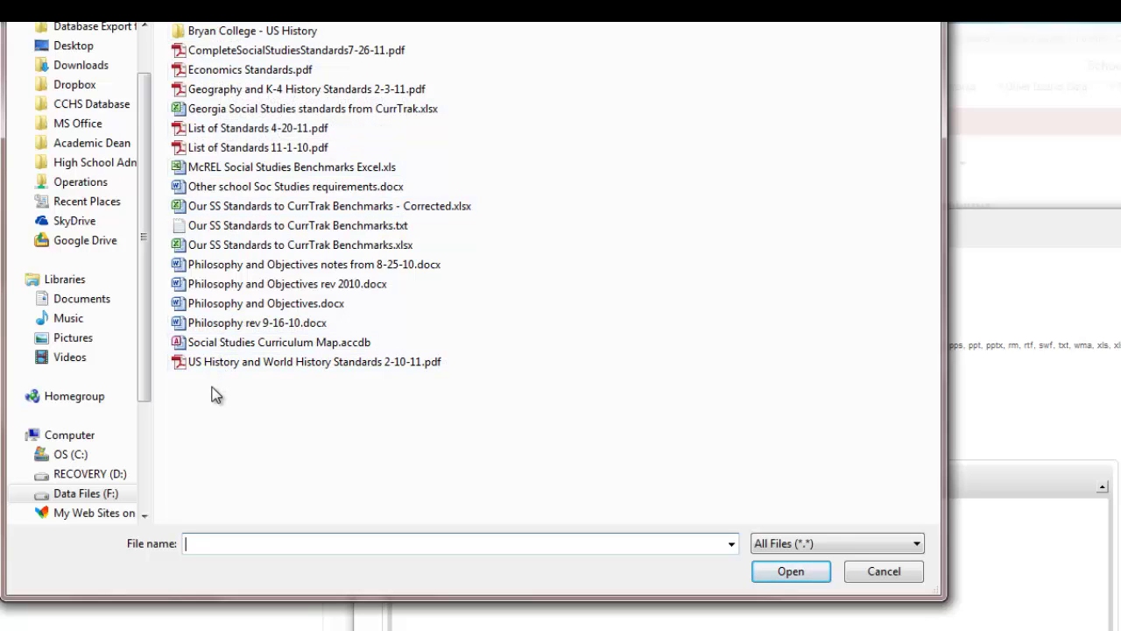
{"action": "left_click", "coordinate": [179, 73]}
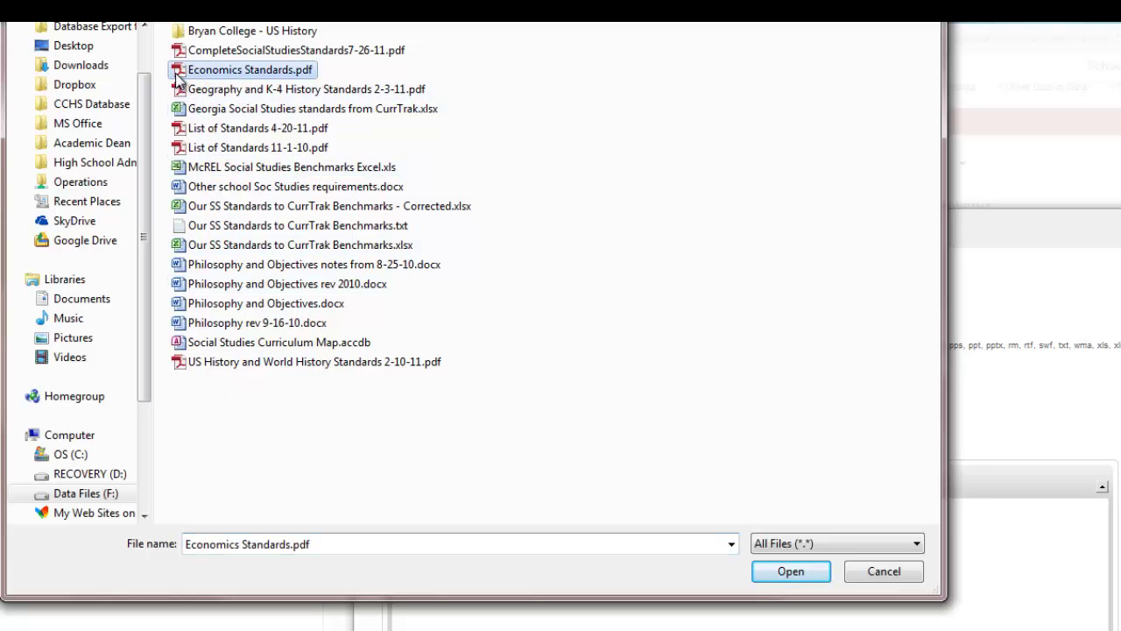
{"action": "double_click", "coordinate": [180, 73]}
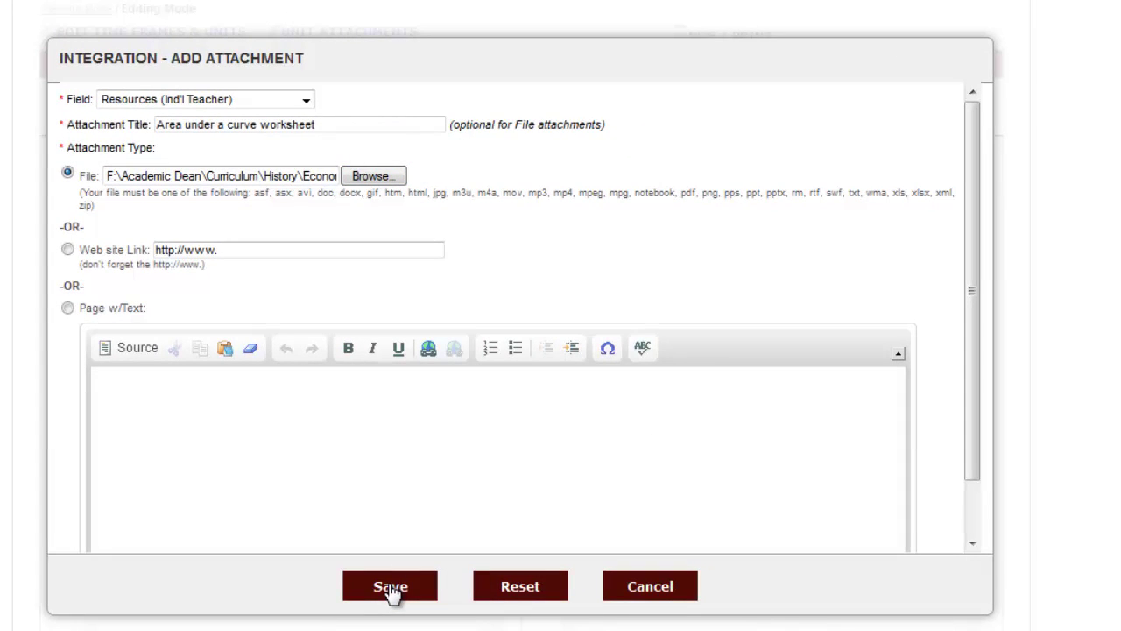
{"action": "left_click", "coordinate": [391, 589]}
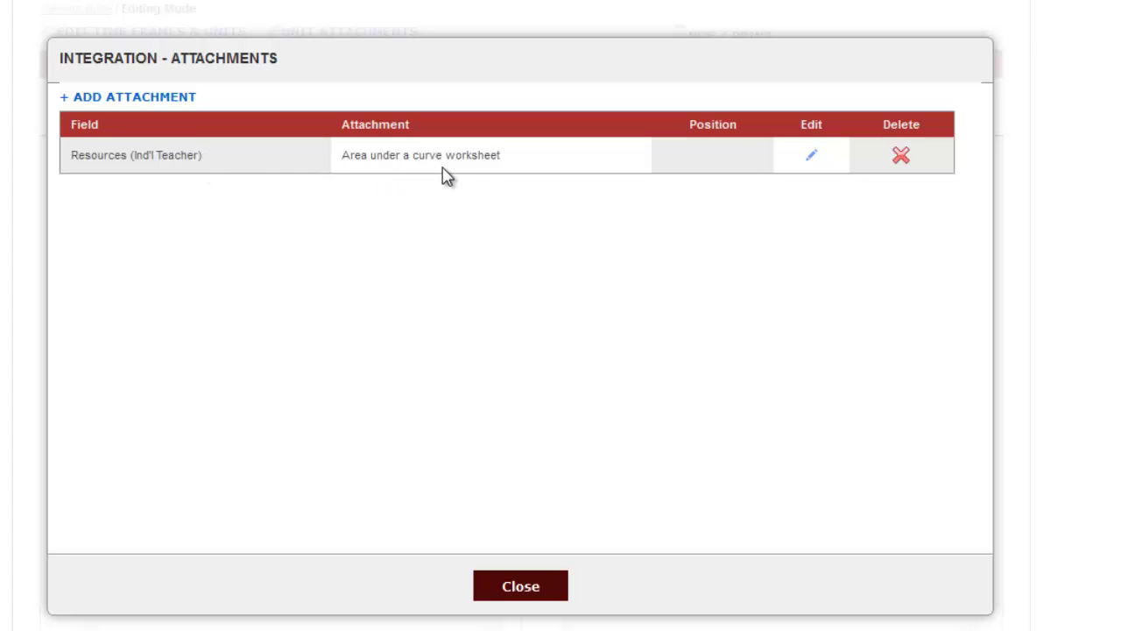
{"action": "left_click", "coordinate": [524, 589]}
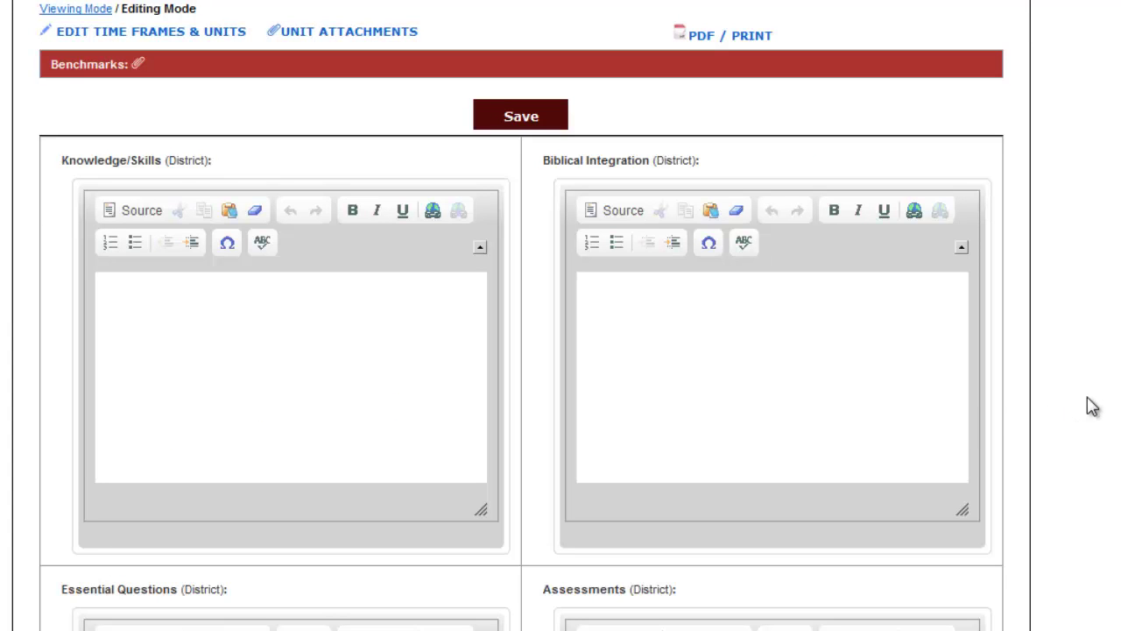
Open the performance standards and benchmarks attachment window for the Integration unit
{"action": "scroll", "coordinate": [1086, 392], "scroll_direction": "down", "scroll_amount": 1}
{"action": "scroll", "coordinate": [1089, 393], "scroll_direction": "down", "scroll_amount": 8}
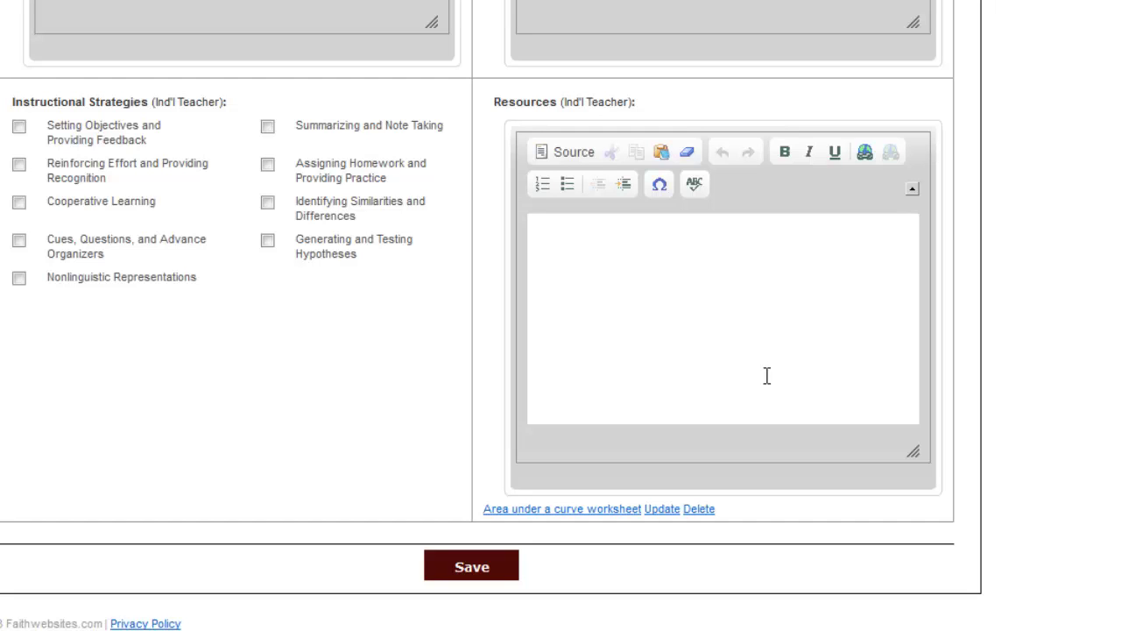
{"action": "scroll", "coordinate": [766, 375], "scroll_direction": "up", "scroll_amount": 8}
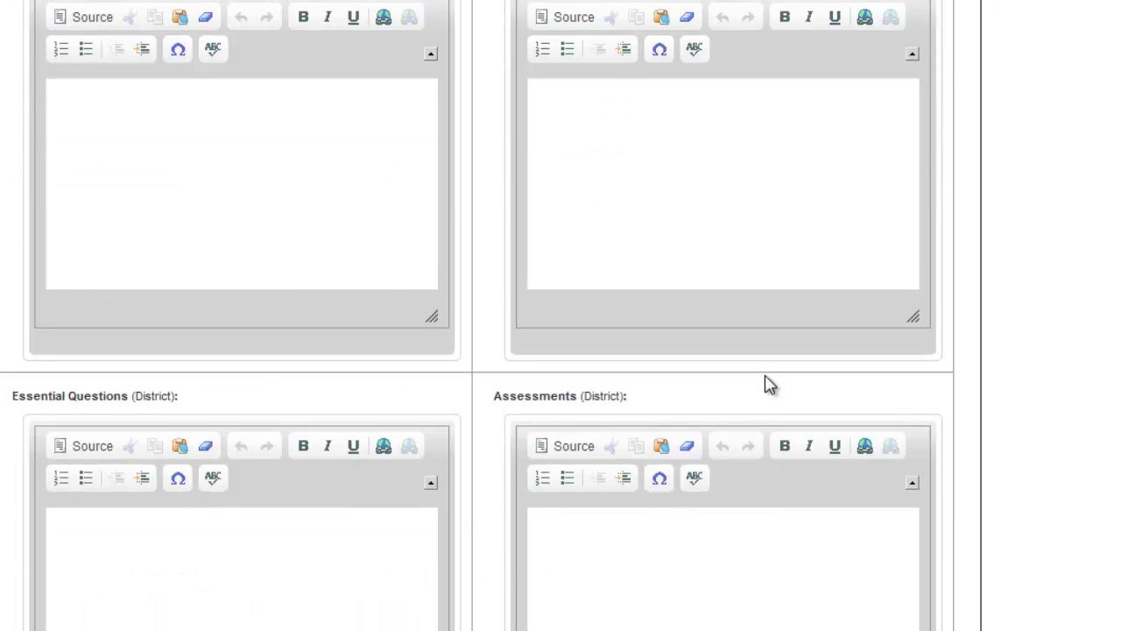
{"action": "scroll", "coordinate": [696, 213], "scroll_direction": "up", "scroll_amount": 4}
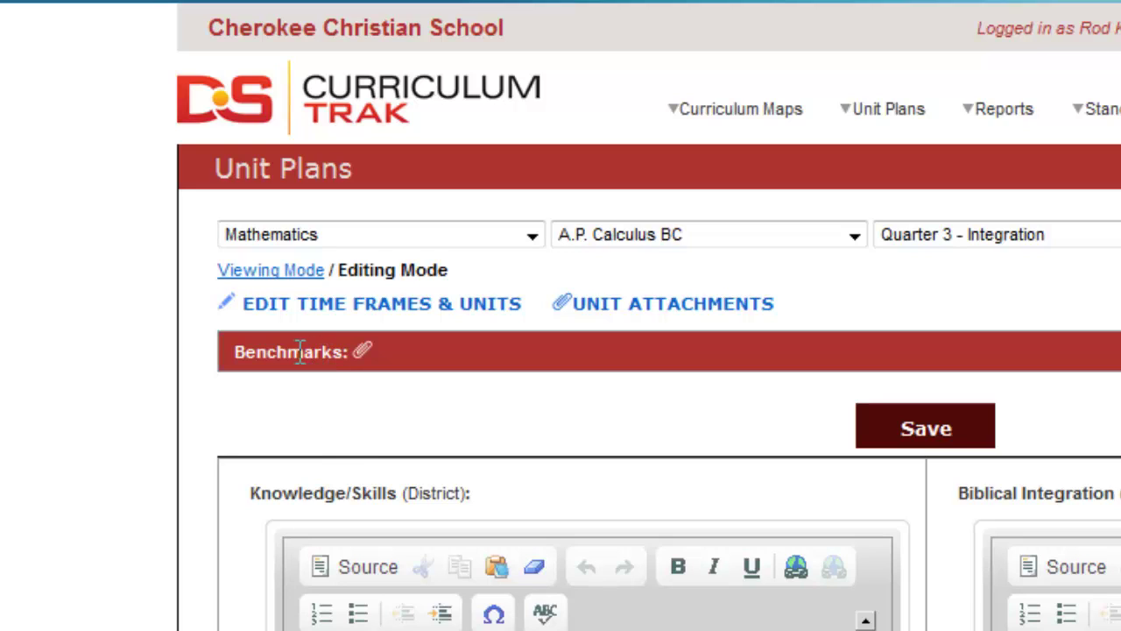
{"action": "left_click", "coordinate": [364, 354]}
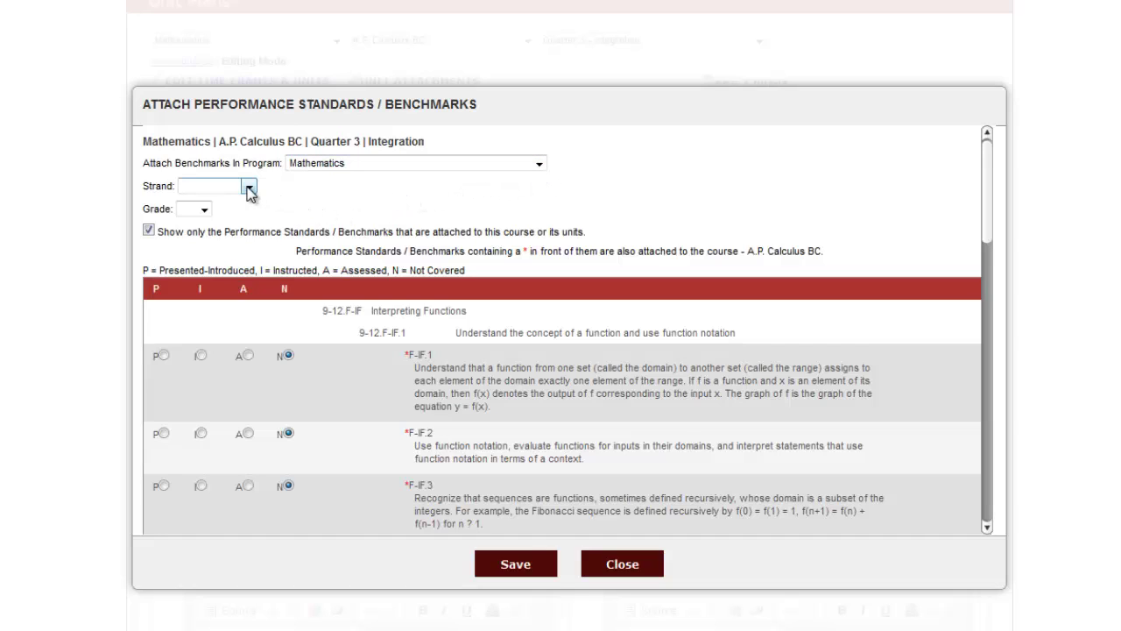
Look through the performance standards and benchmarks attached to the A.P. Calculus BC course
{"action": "scroll", "coordinate": [989, 500], "scroll_direction": "down", "scroll_amount": 4}
{"action": "left_click", "coordinate": [989, 500]}
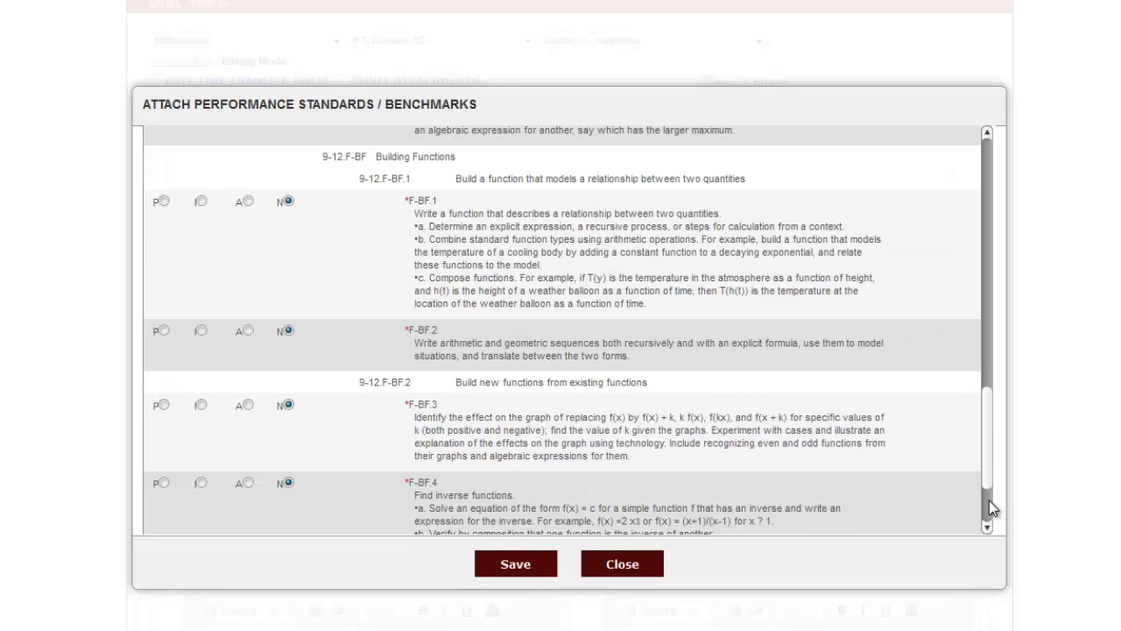
{"action": "left_click", "coordinate": [989, 500]}
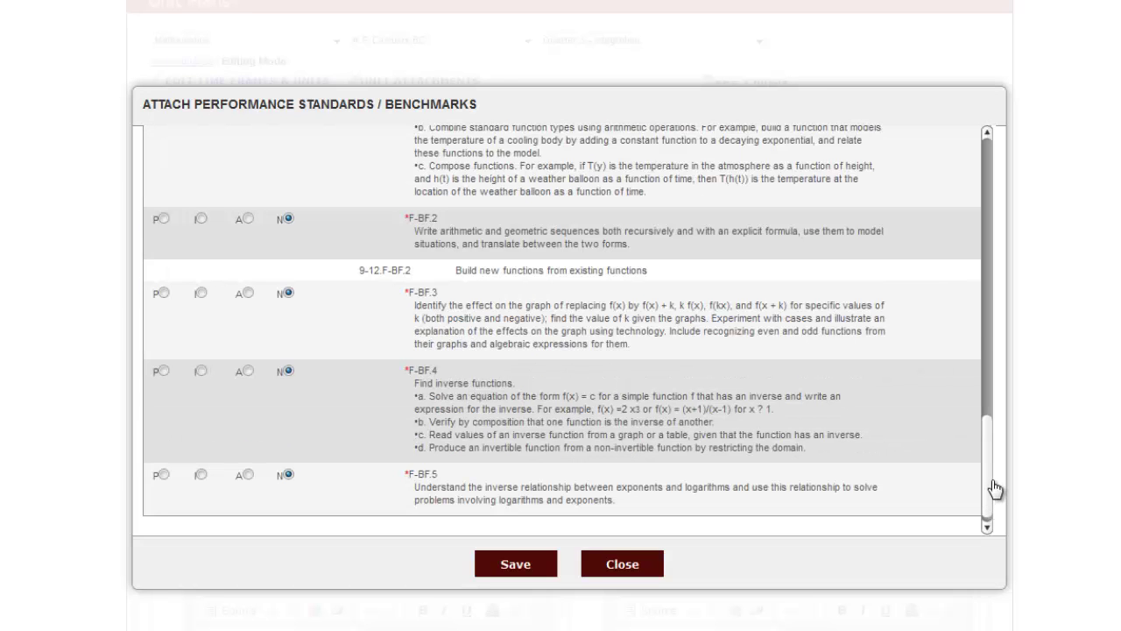
{"action": "left_click", "coordinate": [985, 167]}
{"action": "left_click", "coordinate": [985, 168]}
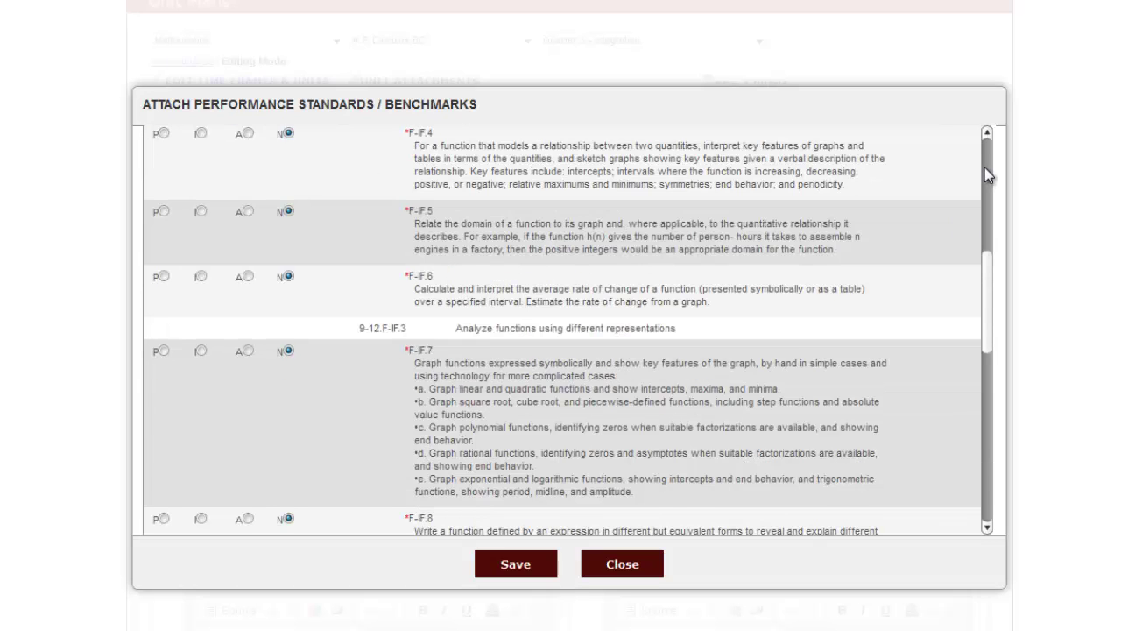
{"action": "left_click", "coordinate": [985, 168]}
{"action": "left_click", "coordinate": [985, 167]}
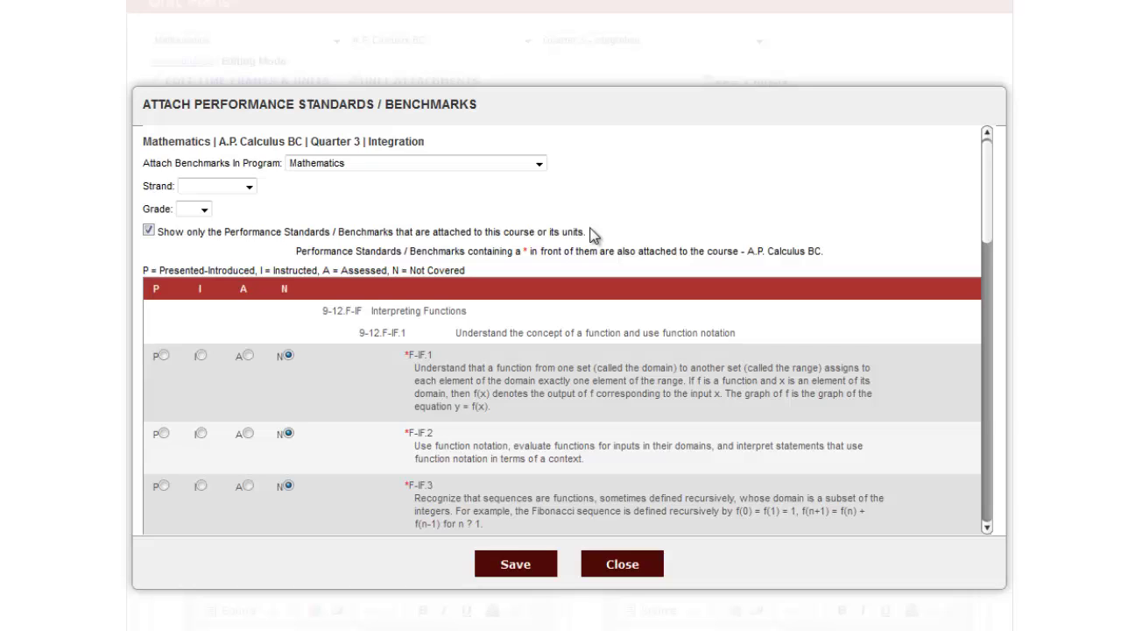
Mark benchmark F-IF.2 as Presented-Introduced for the Integration unit
{"action": "left_click", "coordinate": [249, 188]}
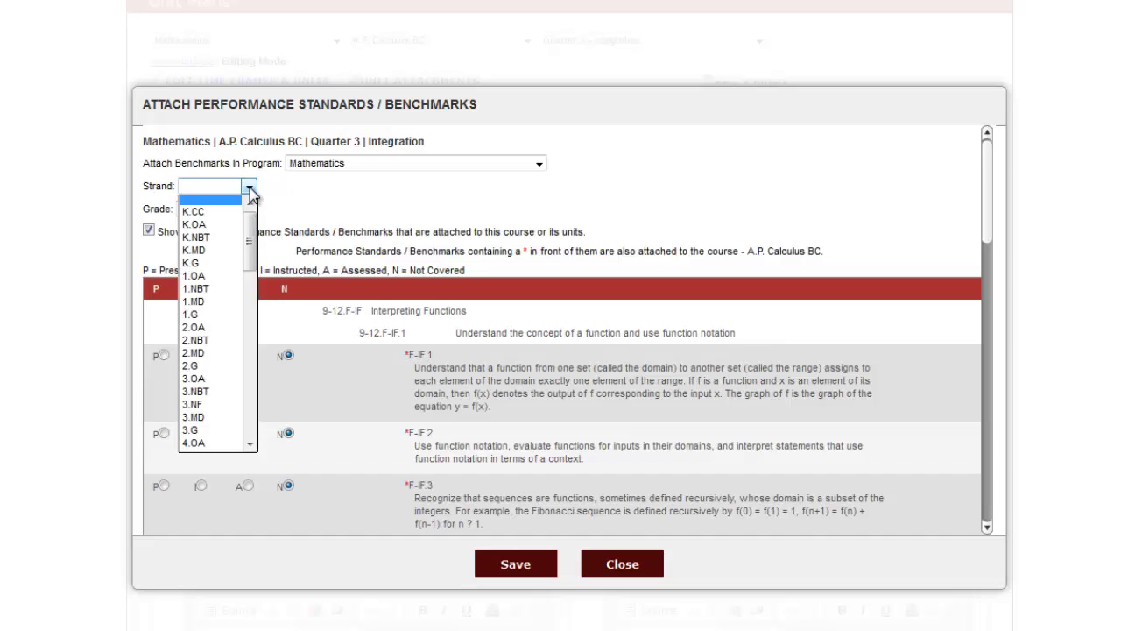
{"action": "left_click", "coordinate": [313, 188]}
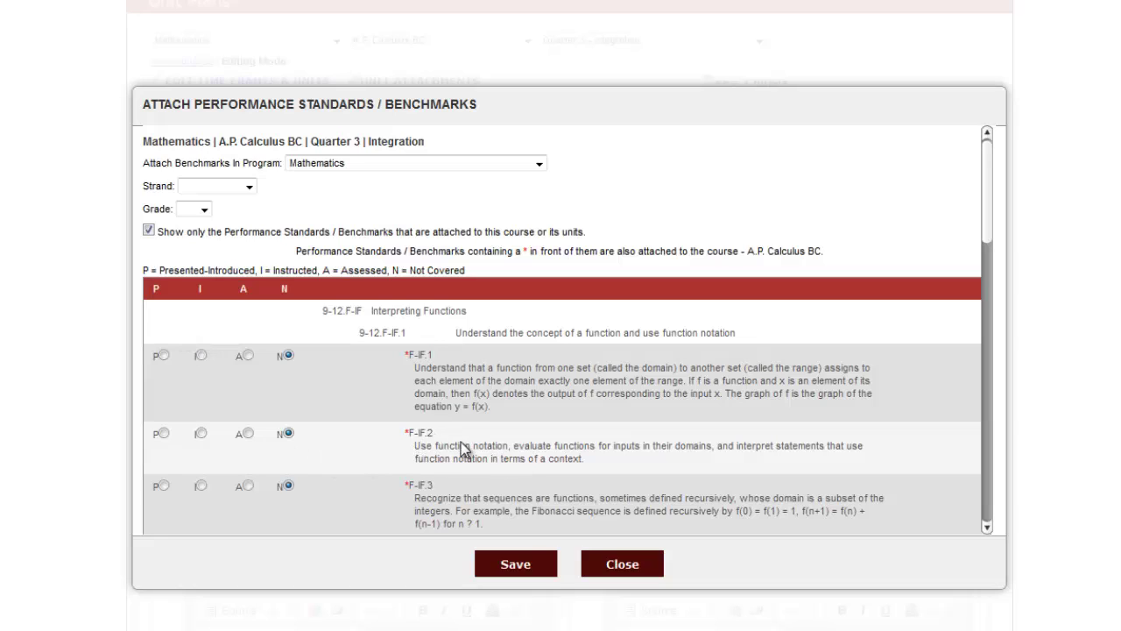
{"action": "left_click", "coordinate": [162, 433]}
{"action": "left_click_drag", "start_coordinate": [278, 332], "coordinate": [351, 264]}
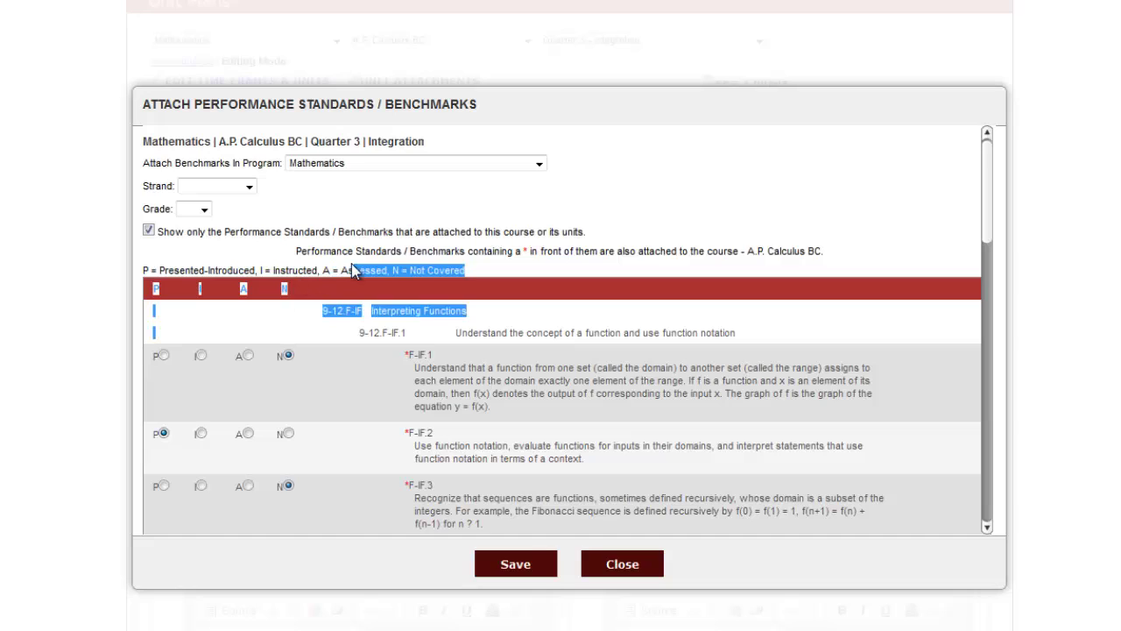
{"action": "left_click", "coordinate": [339, 226]}
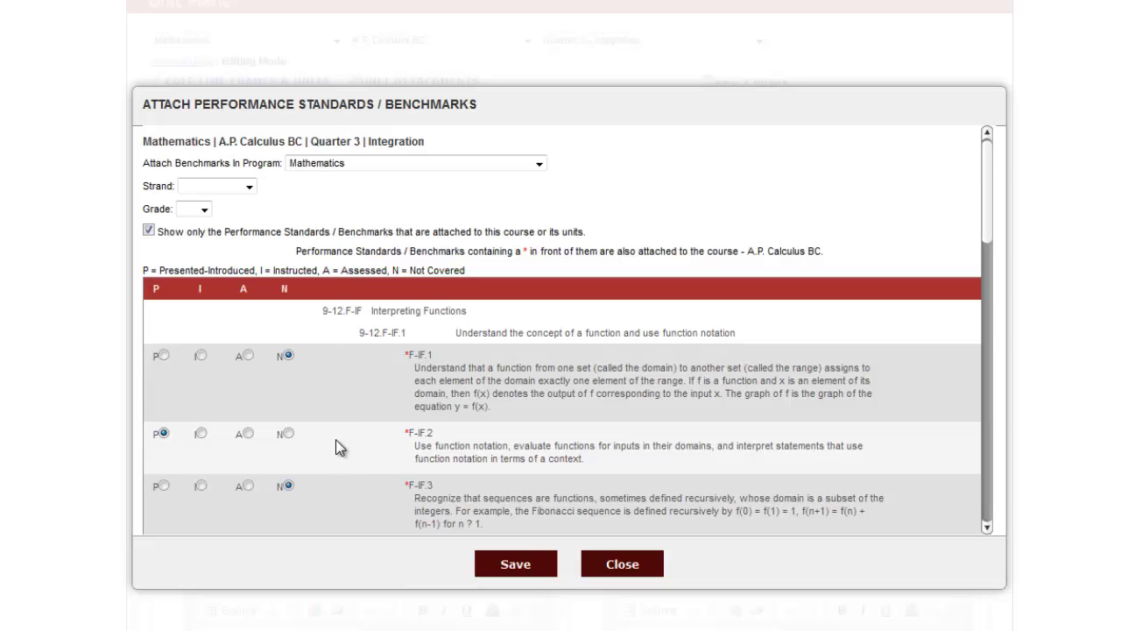
Mark benchmark F-IF.3 as Assessed and save the unit's benchmark attachments
{"action": "left_click", "coordinate": [248, 486]}
{"action": "left_click", "coordinate": [248, 484]}
{"action": "left_click", "coordinate": [248, 487]}
{"action": "left_click", "coordinate": [520, 567]}
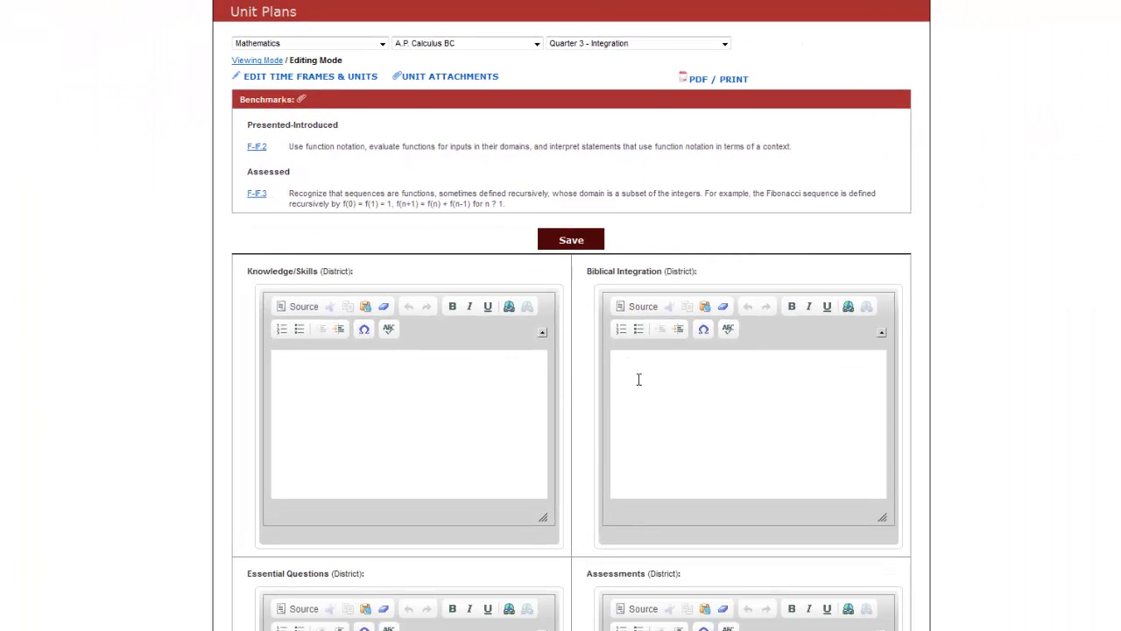
Look over the Integration unit plan, from its attached benchmarks down to the instructional strategies and resources
{"action": "scroll", "coordinate": [639, 379], "scroll_direction": "down", "scroll_amount": 2}
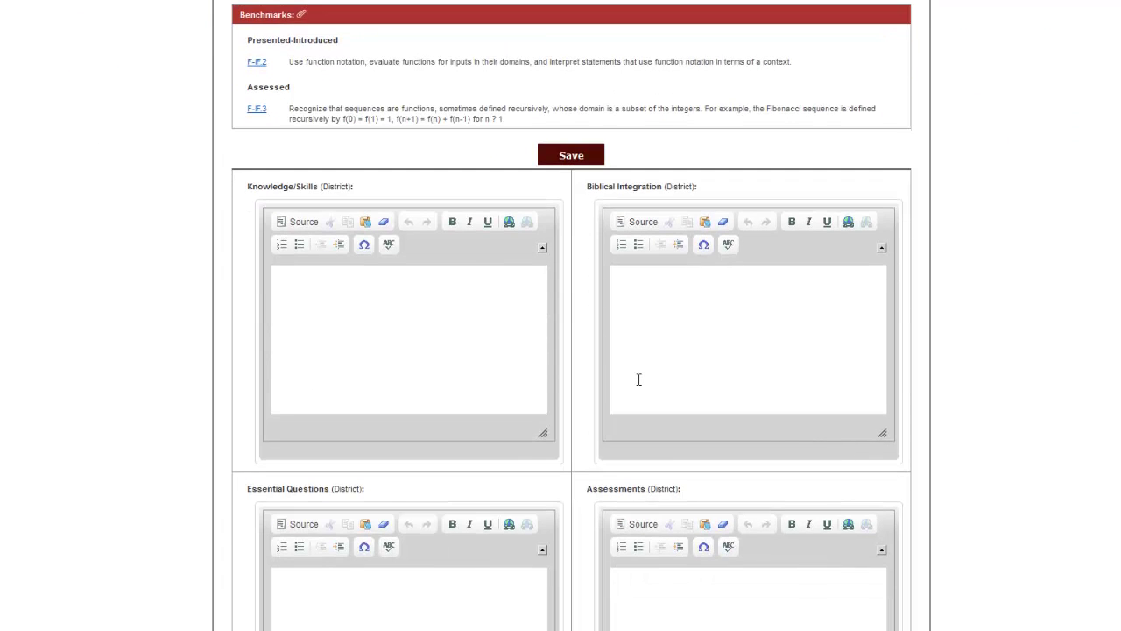
{"action": "scroll", "coordinate": [638, 379], "scroll_direction": "down", "scroll_amount": 10}
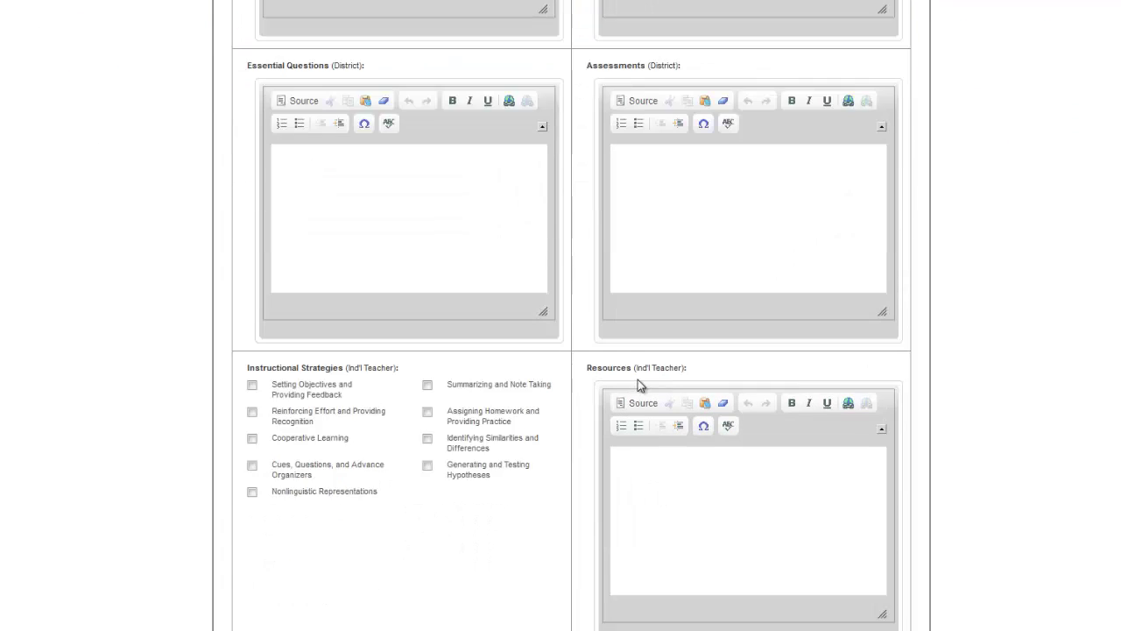
{"action": "scroll", "coordinate": [639, 380], "scroll_direction": "up", "scroll_amount": 10}
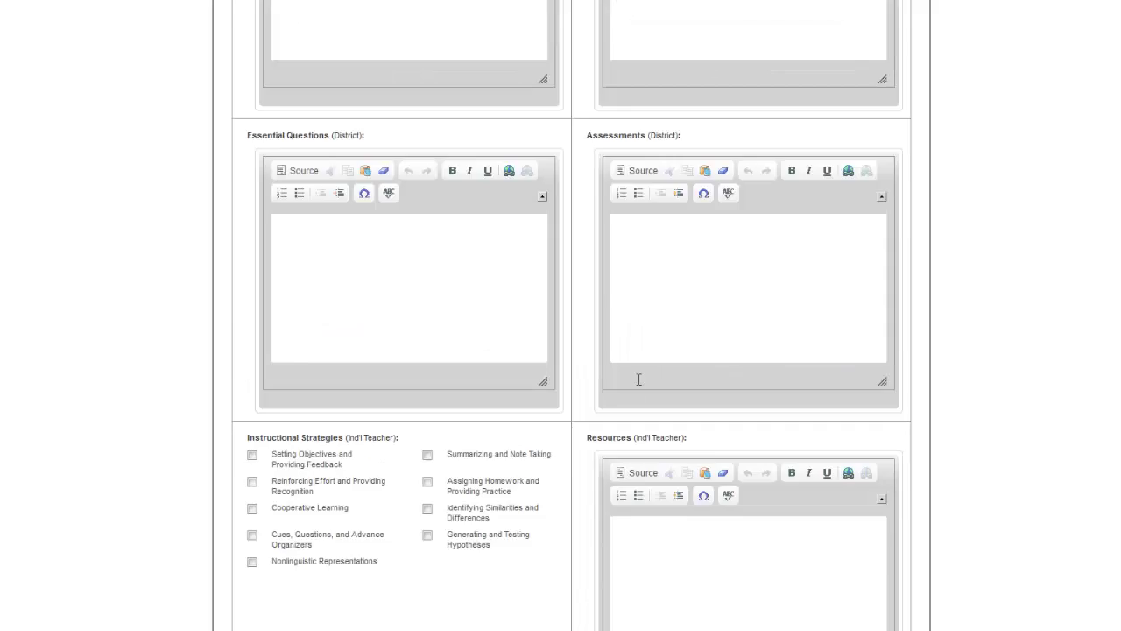
{"action": "scroll", "coordinate": [639, 379], "scroll_direction": "up", "scroll_amount": 2}
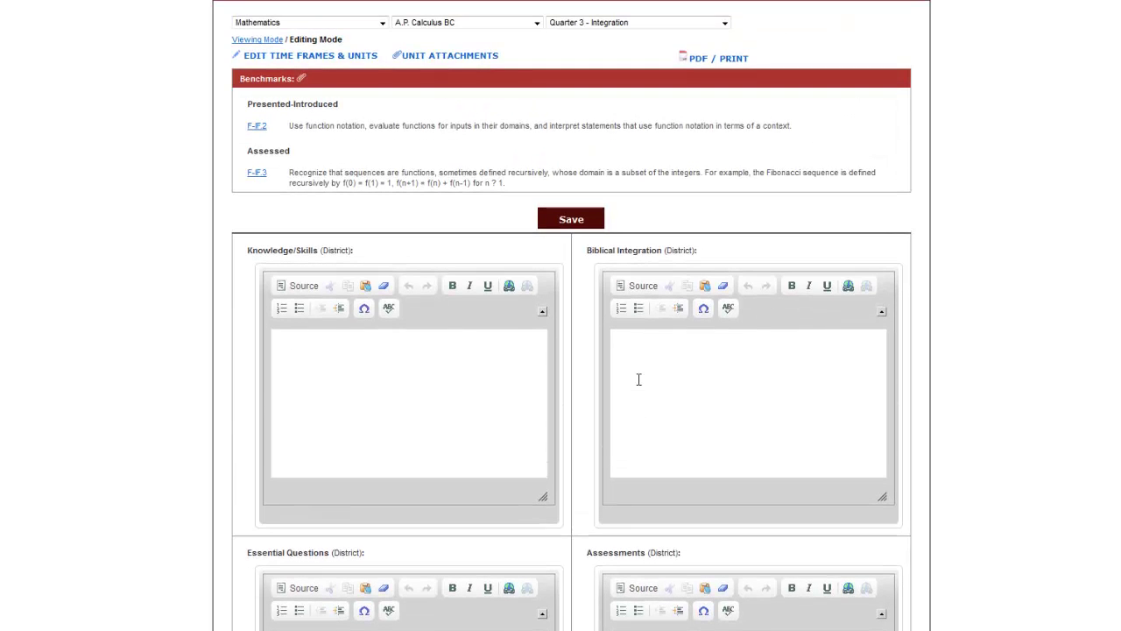
{"action": "scroll", "coordinate": [639, 379], "scroll_direction": "down", "scroll_amount": 11}
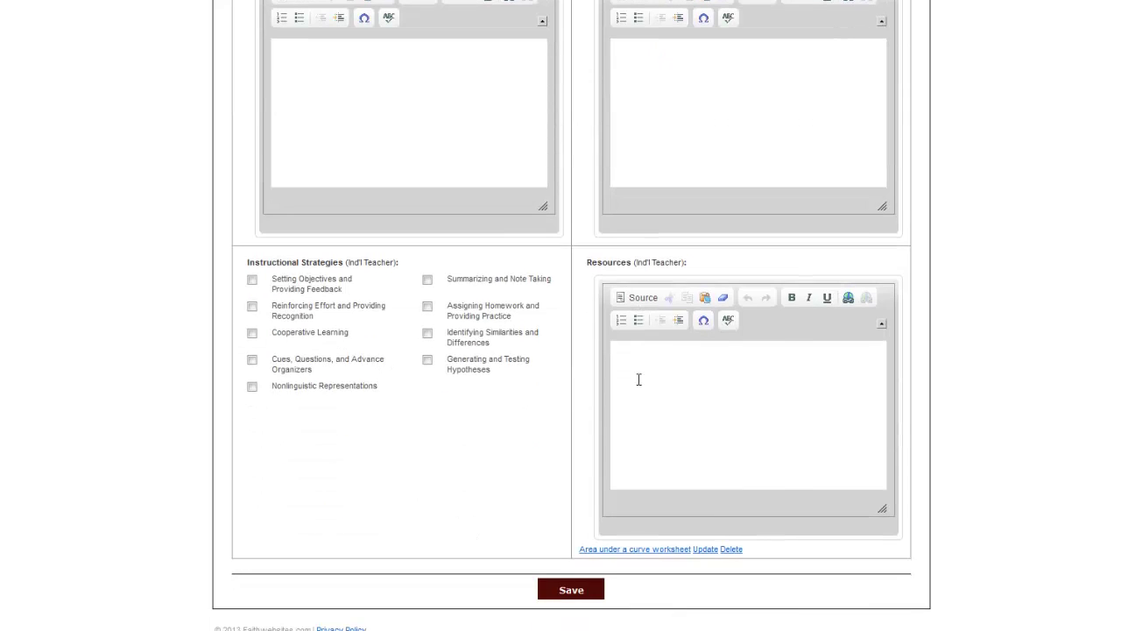
{"action": "scroll", "coordinate": [639, 380], "scroll_direction": "up", "scroll_amount": 11}
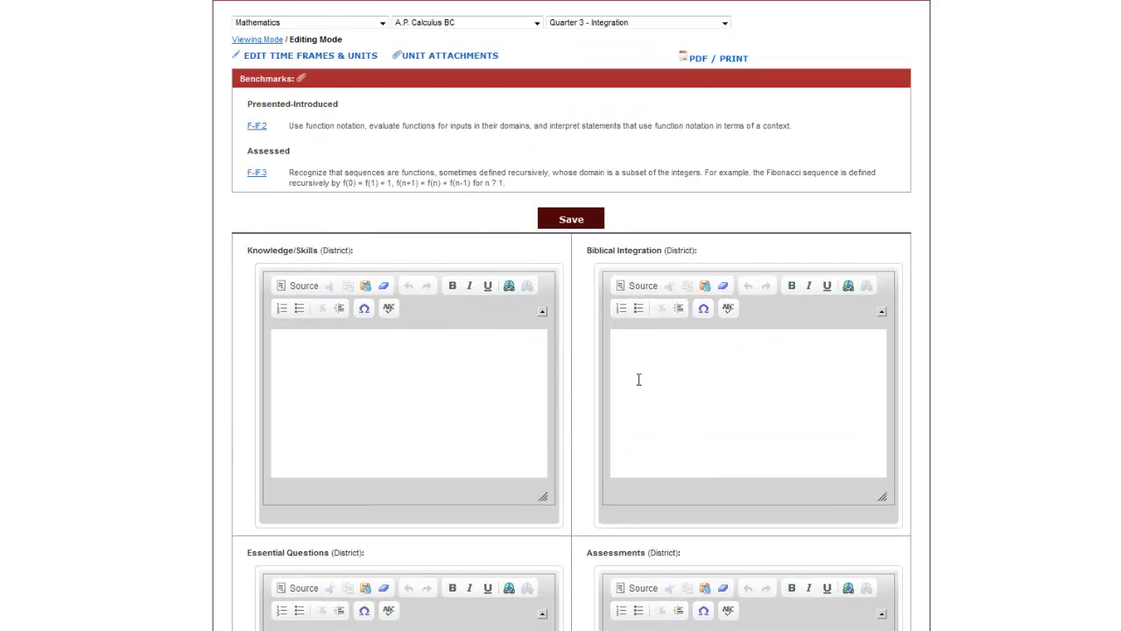
{"action": "scroll", "coordinate": [613, 376], "scroll_direction": "up", "scroll_amount": 1}
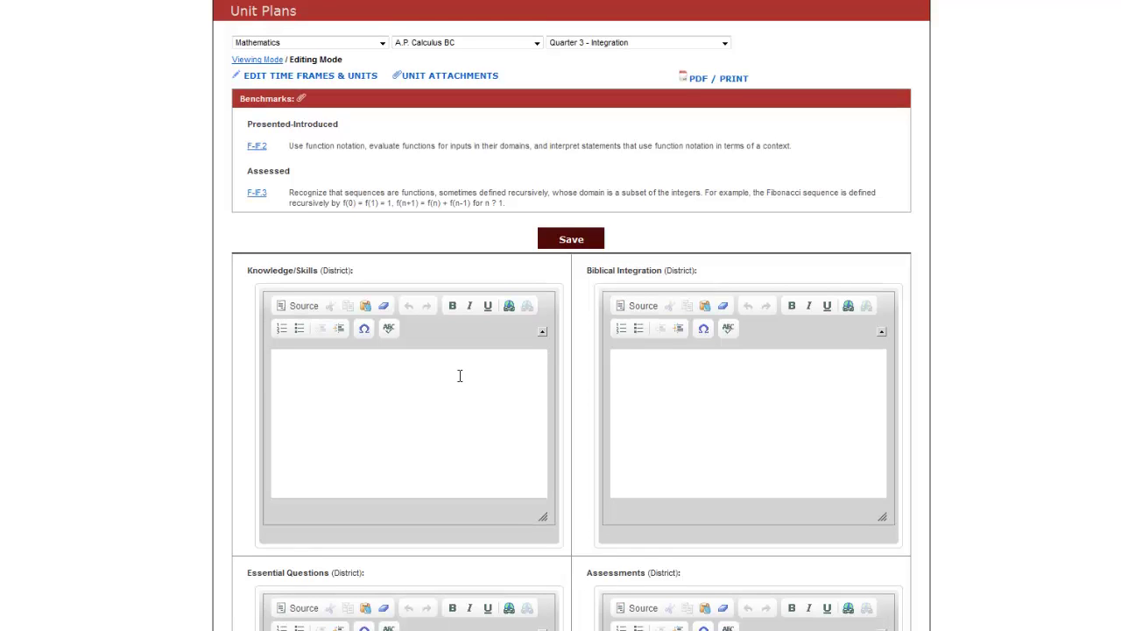
{"action": "scroll", "coordinate": [459, 378], "scroll_direction": "down", "scroll_amount": 2}
{"action": "scroll", "coordinate": [462, 381], "scroll_direction": "up", "scroll_amount": 2}
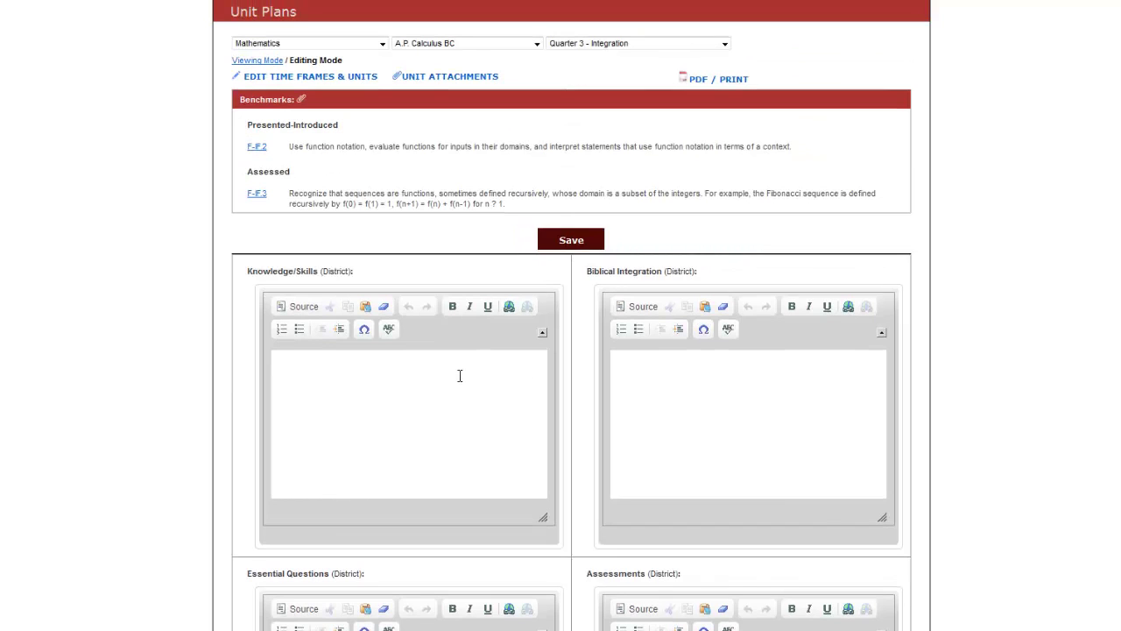
Save the Integration unit plan and check its sections down to the resources
{"action": "left_click", "coordinate": [571, 240]}
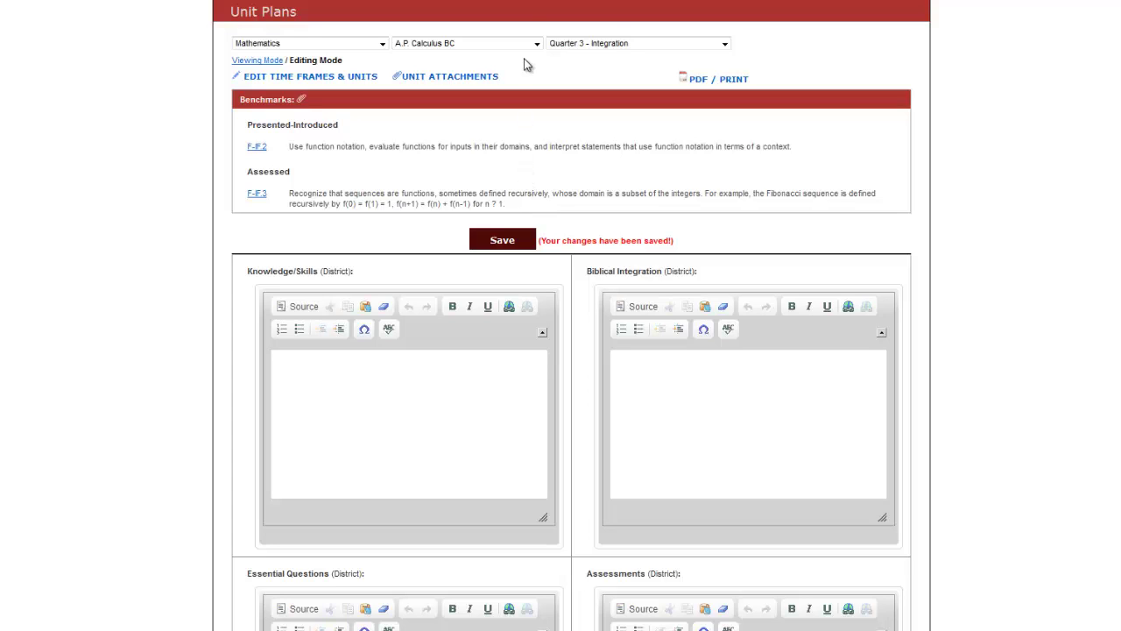
{"action": "mouse_move", "coordinate": [553, 2]}
{"action": "scroll", "coordinate": [662, 392], "scroll_direction": "down", "scroll_amount": 3}
{"action": "scroll", "coordinate": [661, 393], "scroll_direction": "down", "scroll_amount": 3}
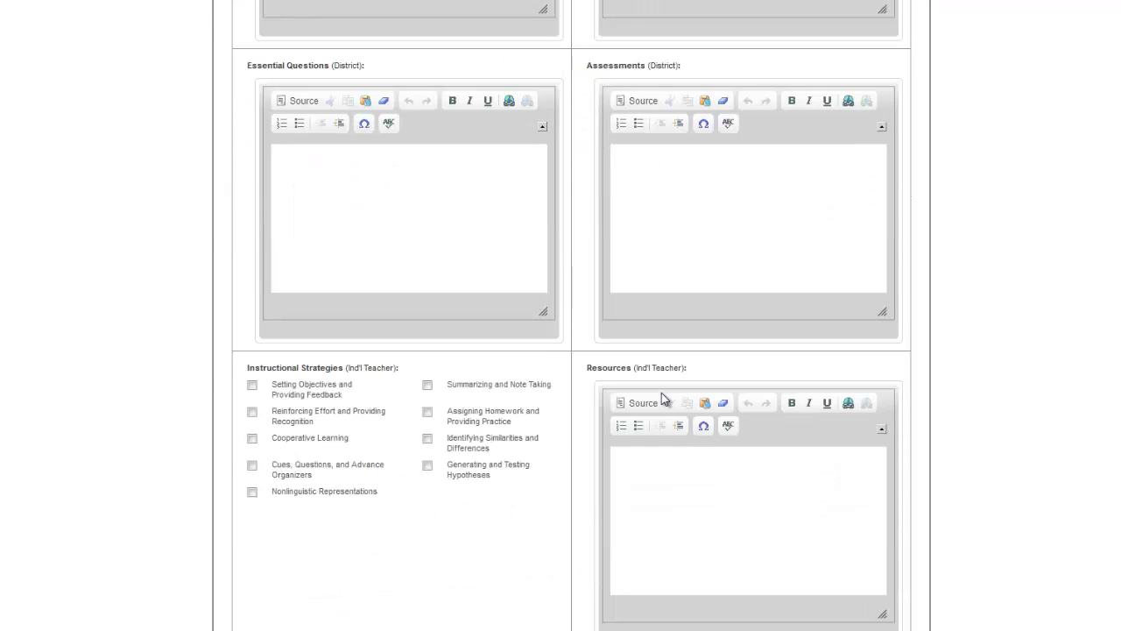
{"action": "scroll", "coordinate": [661, 393], "scroll_direction": "up", "scroll_amount": 6}
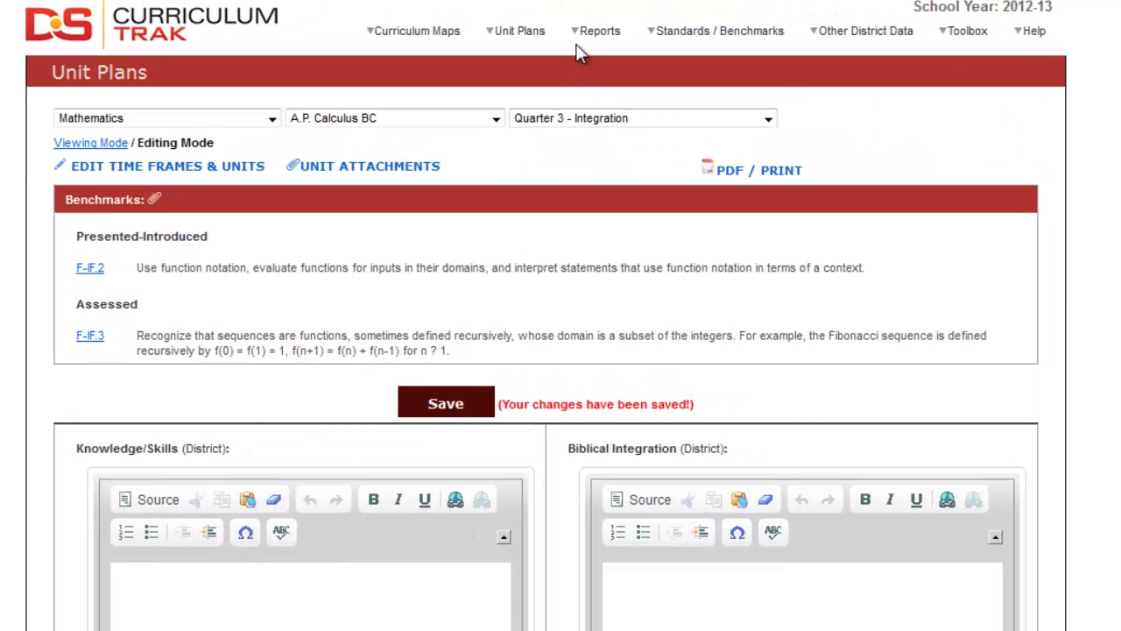
Open the Courses by Benchmark report and look through the Mathematics benchmarks from kindergarten to the calculus courses
{"action": "mouse_move", "coordinate": [595, 40]}
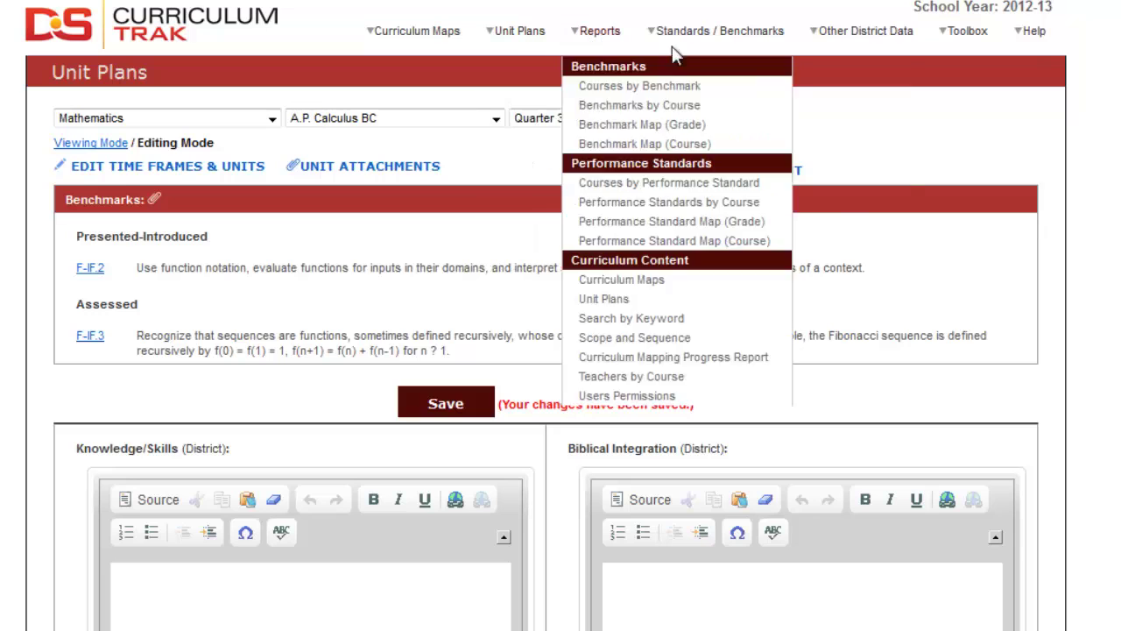
{"action": "left_click", "coordinate": [615, 91]}
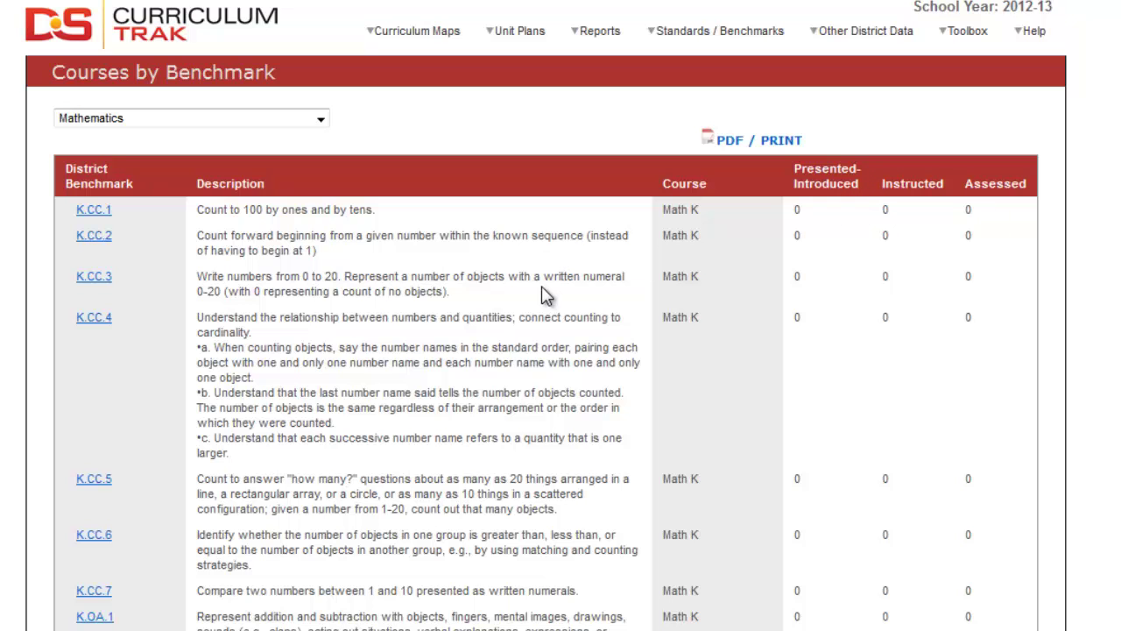
{"action": "scroll", "coordinate": [543, 289], "scroll_direction": "down", "scroll_amount": 7}
{"action": "scroll", "coordinate": [543, 287], "scroll_direction": "down", "scroll_amount": 20}
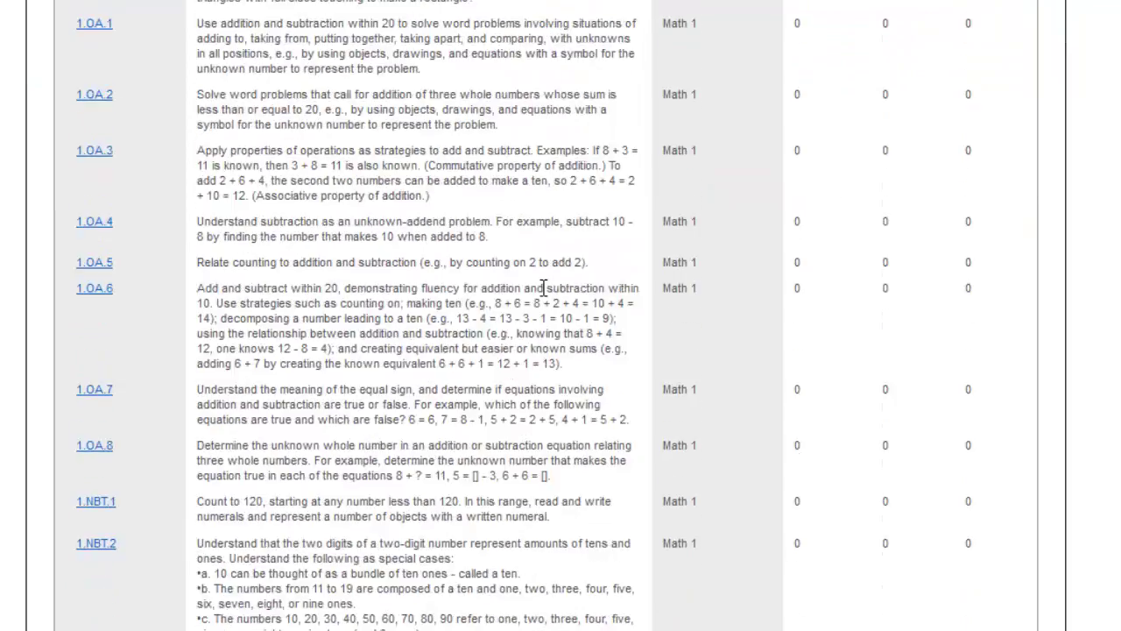
{"action": "scroll", "coordinate": [543, 288], "scroll_direction": "down", "scroll_amount": 20}
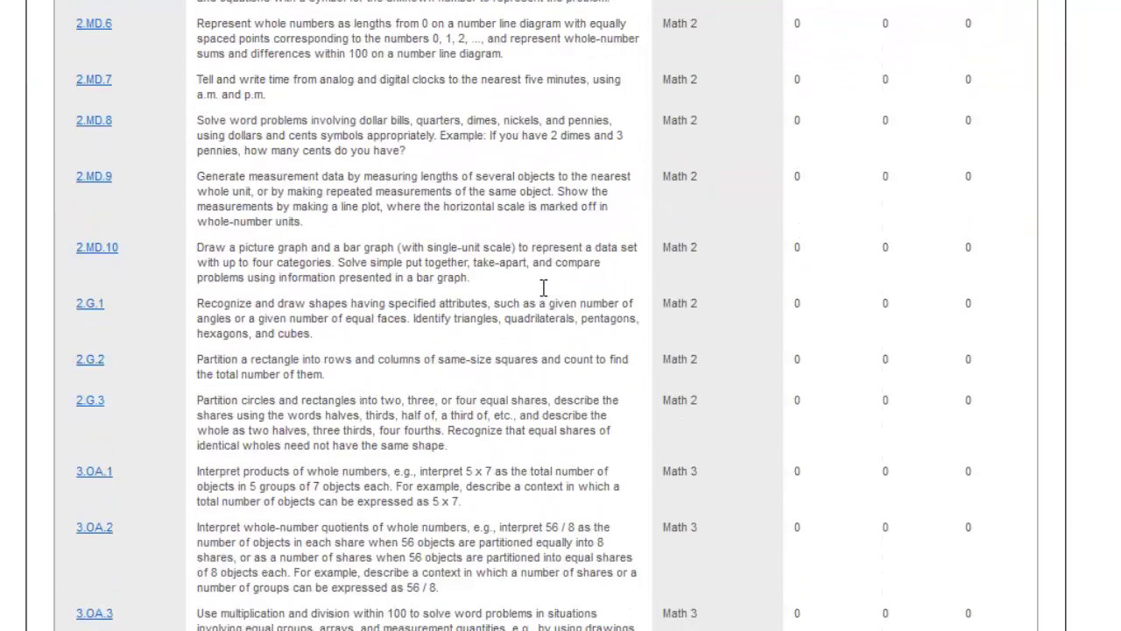
{"action": "scroll", "coordinate": [543, 288], "scroll_direction": "down", "scroll_amount": 20}
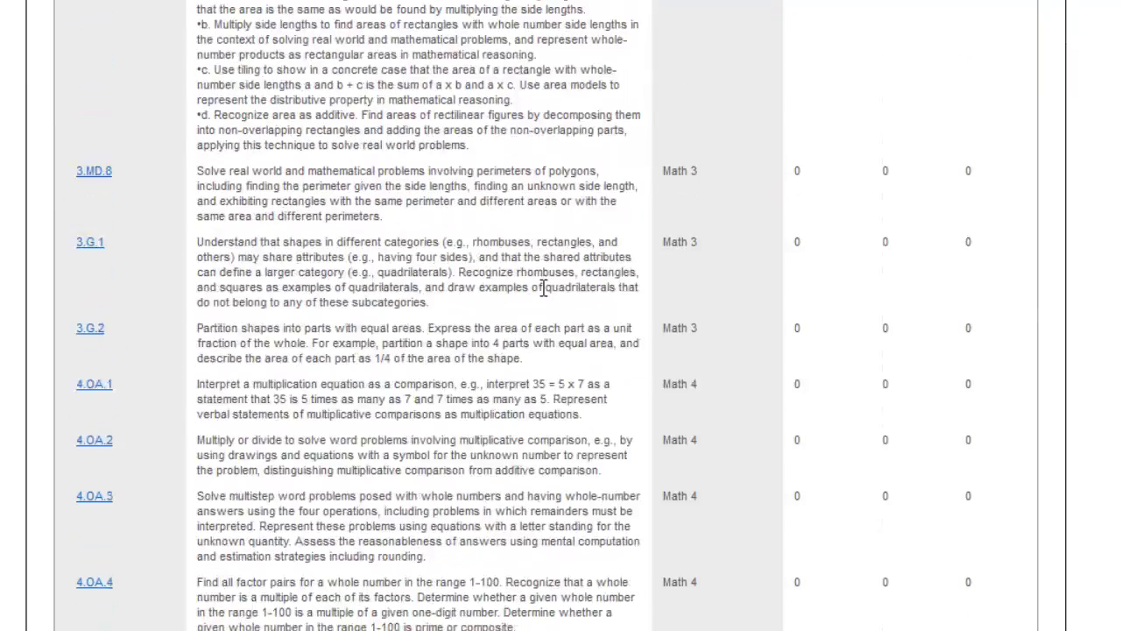
{"action": "scroll", "coordinate": [543, 296], "scroll_direction": "down", "scroll_amount": 20}
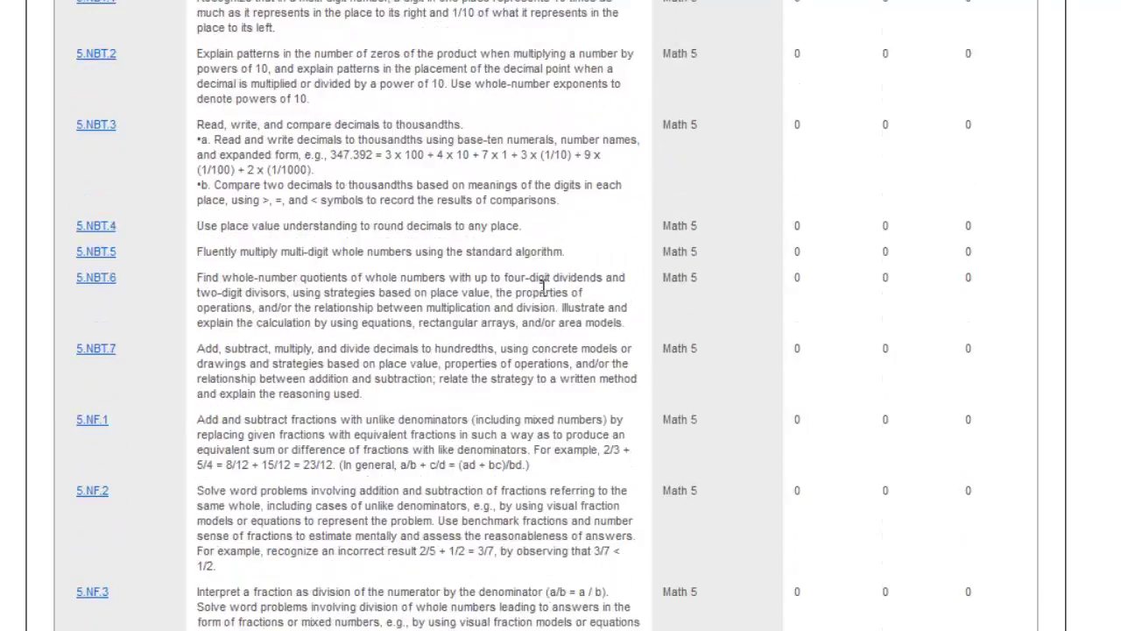
{"action": "scroll", "coordinate": [543, 296], "scroll_direction": "down", "scroll_amount": 20}
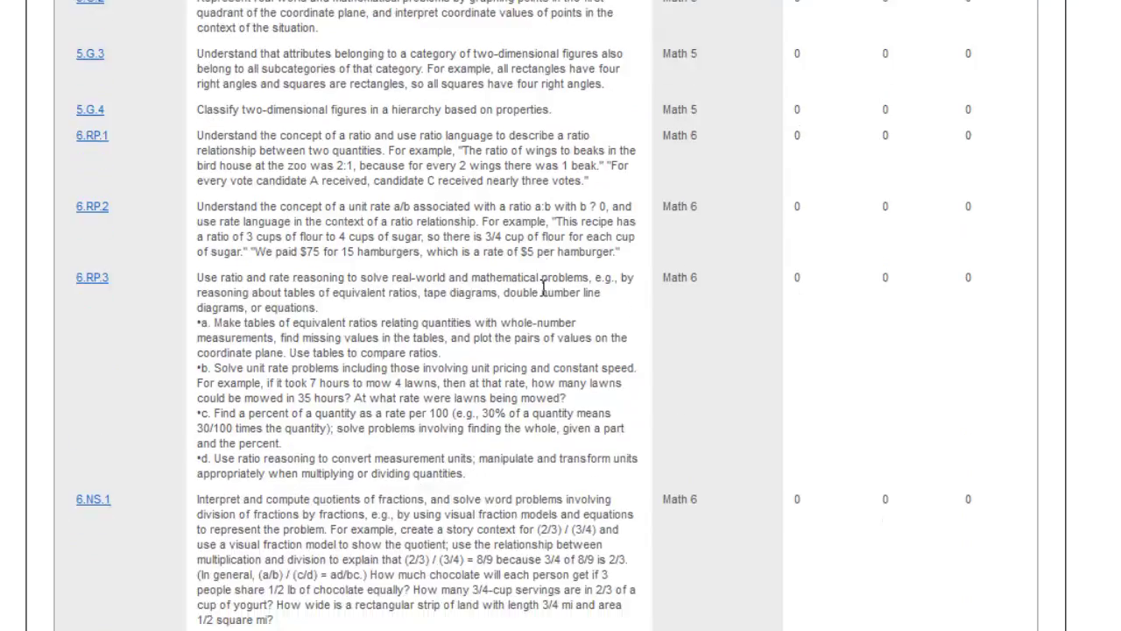
{"action": "scroll", "coordinate": [543, 296], "scroll_direction": "down", "scroll_amount": 12}
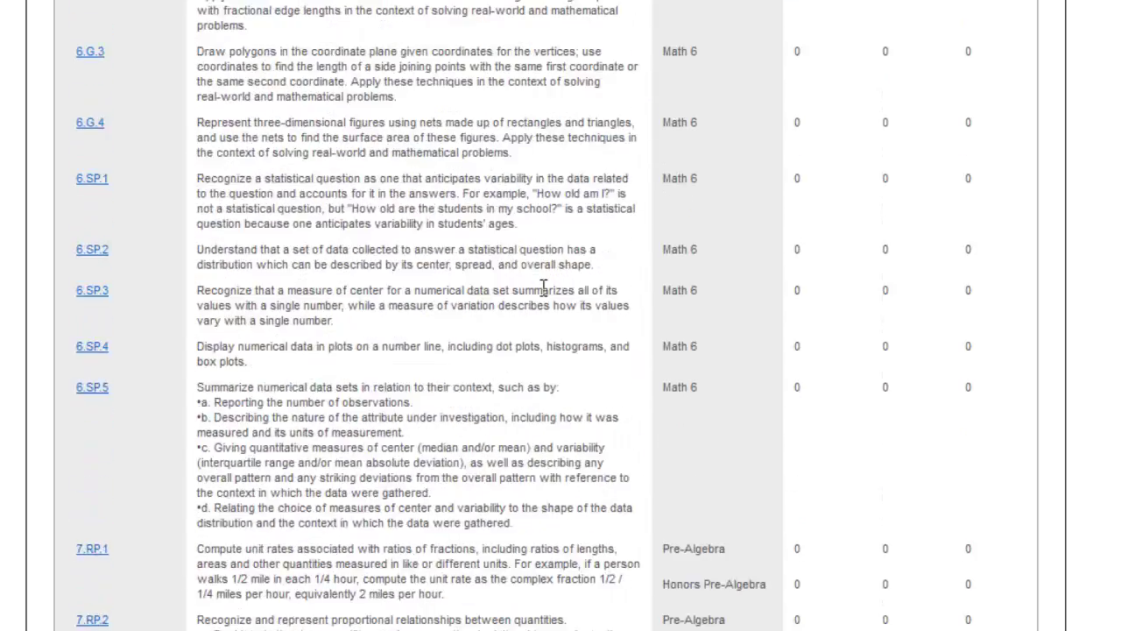
{"action": "scroll", "coordinate": [543, 288], "scroll_direction": "down", "scroll_amount": 6}
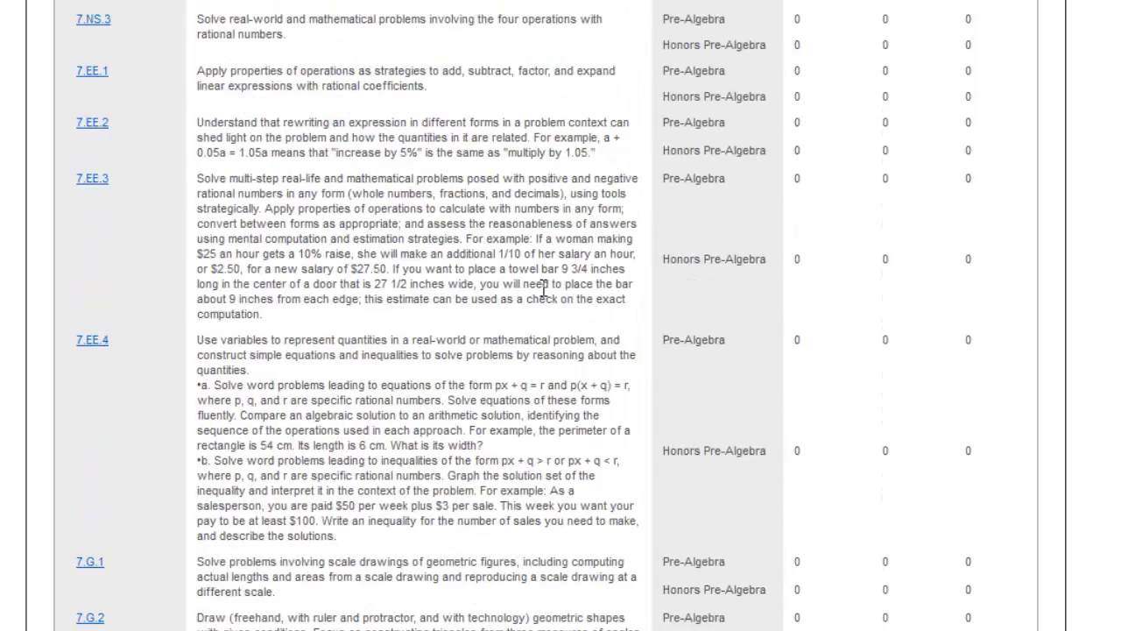
{"action": "scroll", "coordinate": [544, 287], "scroll_direction": "down", "scroll_amount": 20}
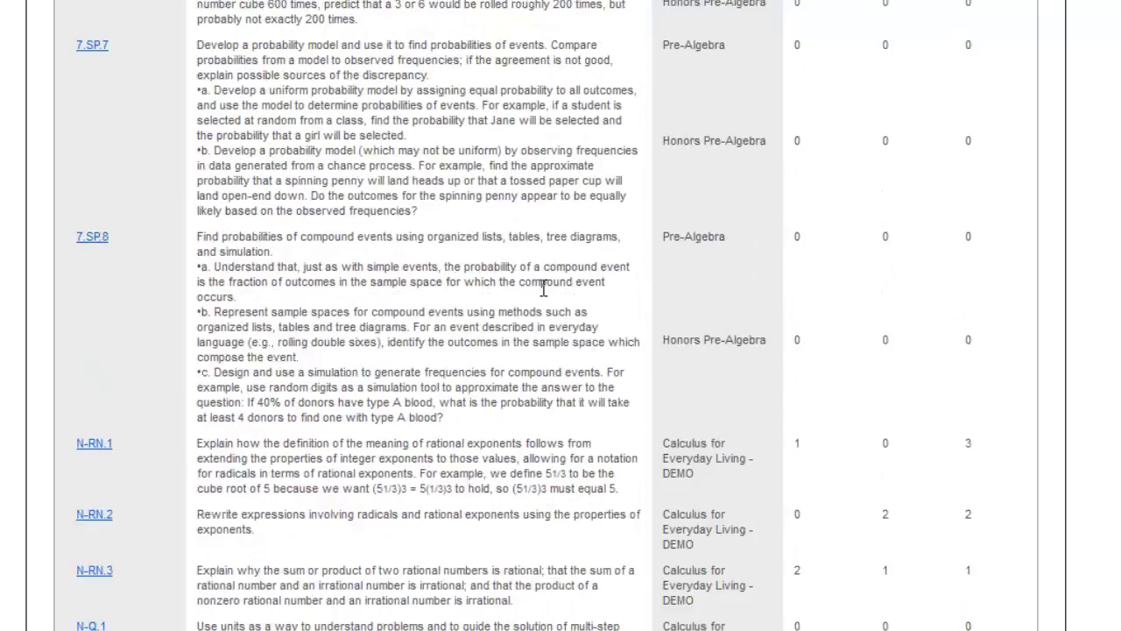
{"action": "scroll", "coordinate": [543, 288], "scroll_direction": "down", "scroll_amount": 2}
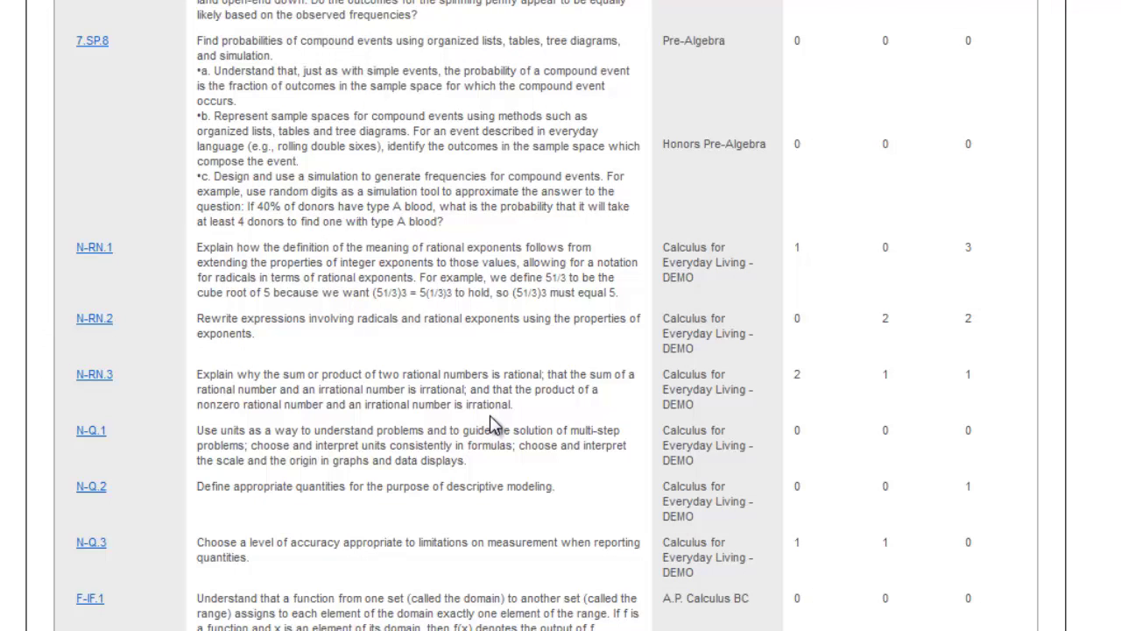
Open the Benchmarks by Course report for all Mathematics courses
{"action": "scroll", "coordinate": [493, 424], "scroll_direction": "up", "scroll_amount": 5}
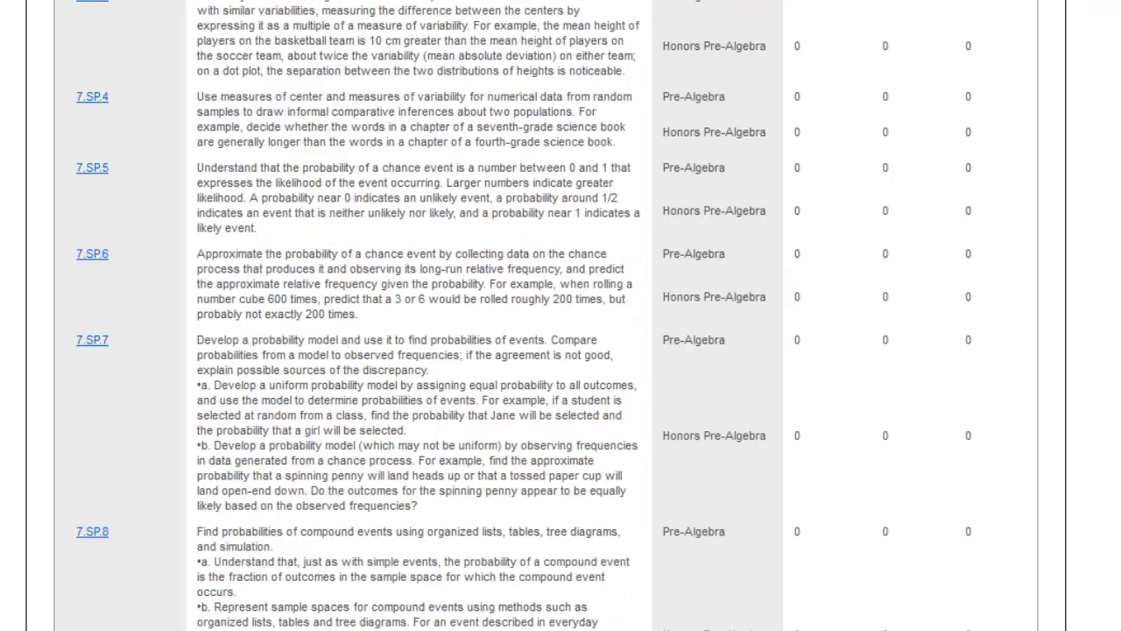
{"action": "scroll", "coordinate": [419, 315], "scroll_direction": "up", "scroll_amount": 20}
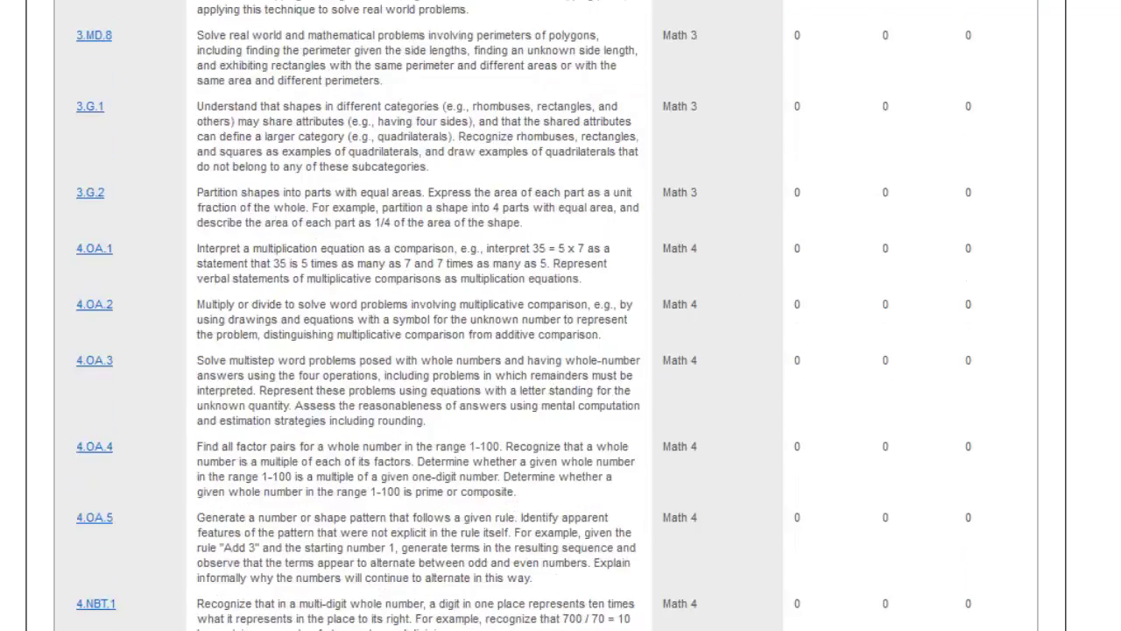
{"action": "scroll", "coordinate": [561, 315], "scroll_direction": "up", "scroll_amount": 15}
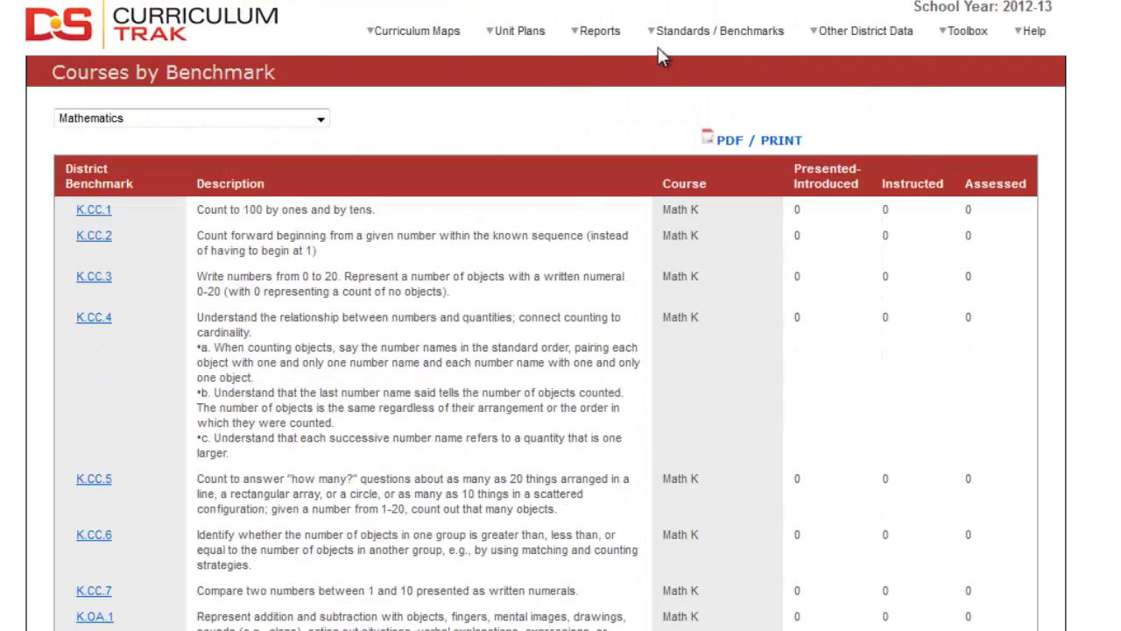
{"action": "mouse_move", "coordinate": [613, 40]}
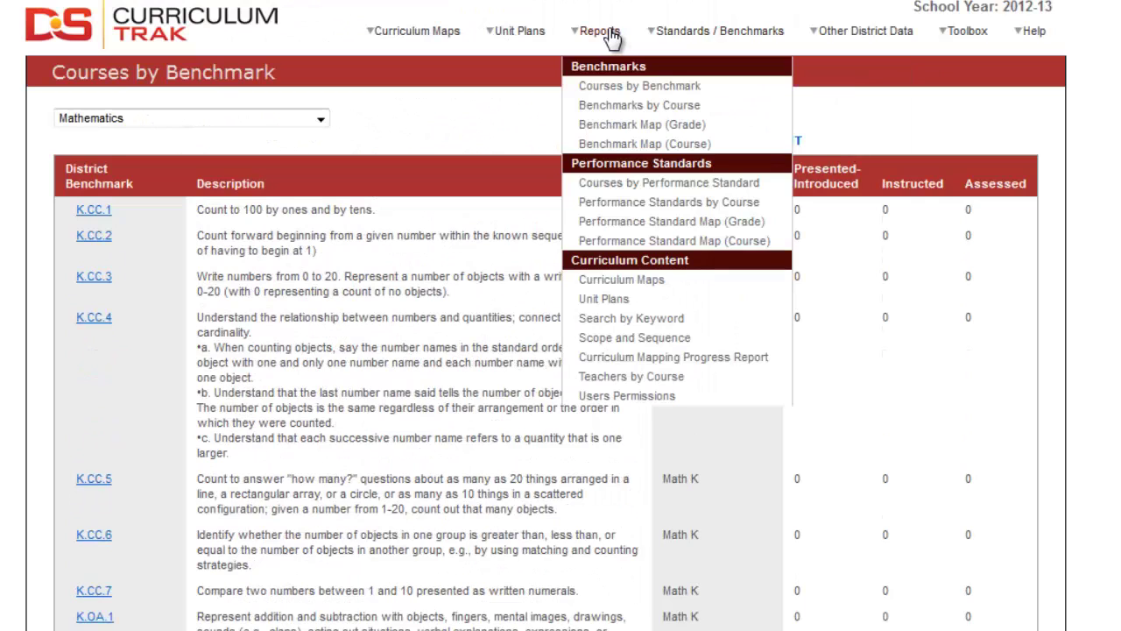
{"action": "left_click", "coordinate": [622, 115]}
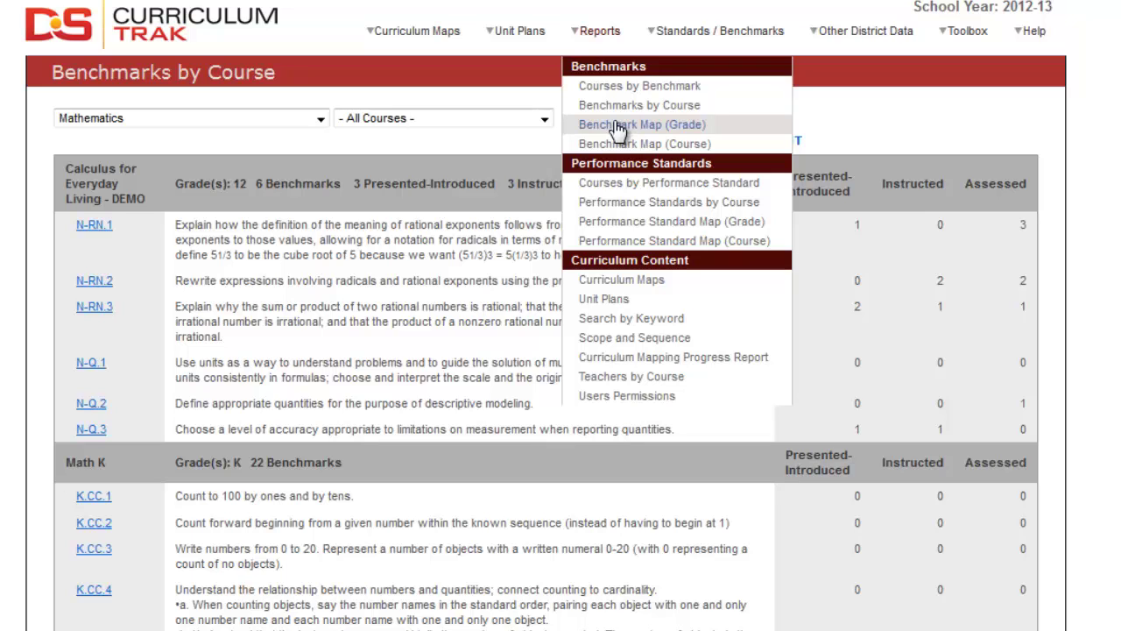
Open the Benchmark Map (Grade) report and look through the Mathematics benchmarks across all grades
{"action": "left_click", "coordinate": [618, 127]}
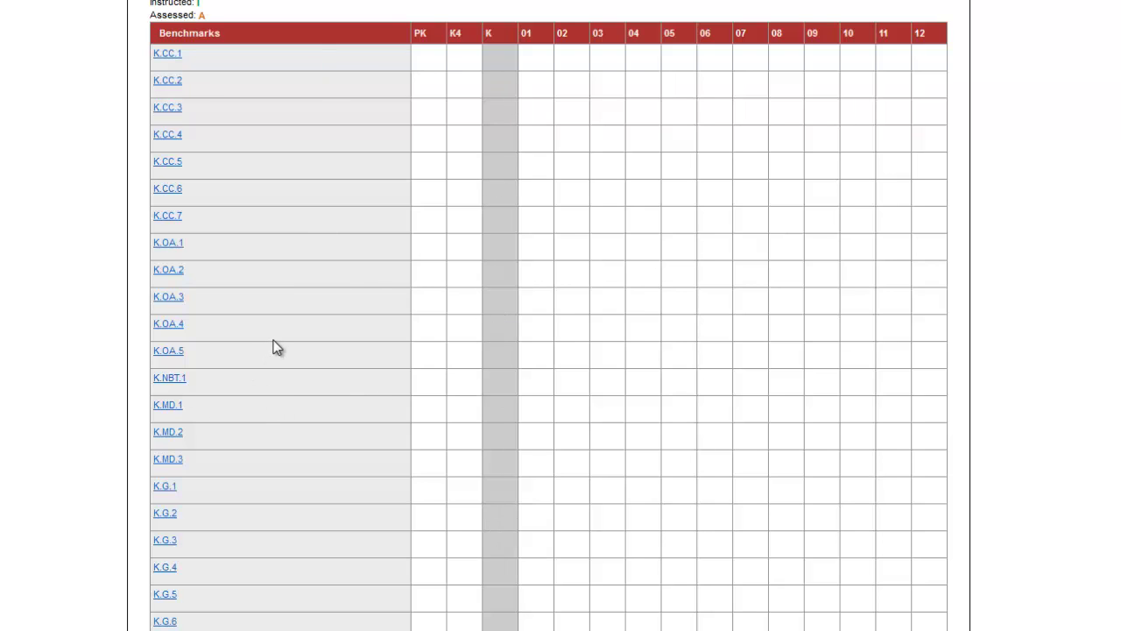
{"action": "scroll", "coordinate": [274, 342], "scroll_direction": "down", "scroll_amount": 8}
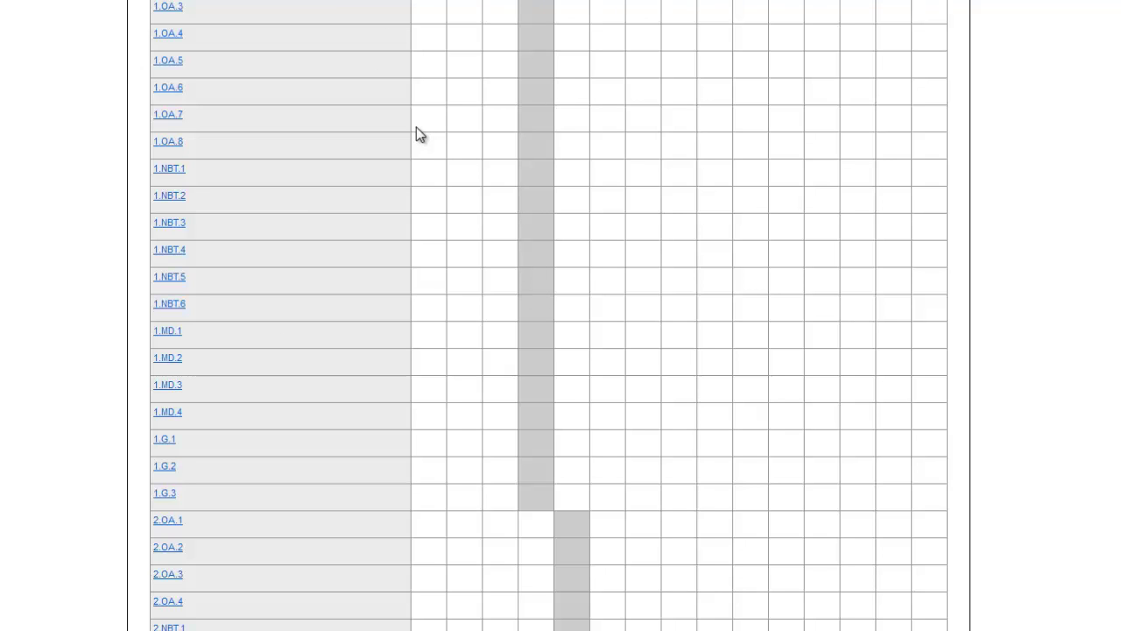
{"action": "scroll", "coordinate": [420, 134], "scroll_direction": "down", "scroll_amount": 10}
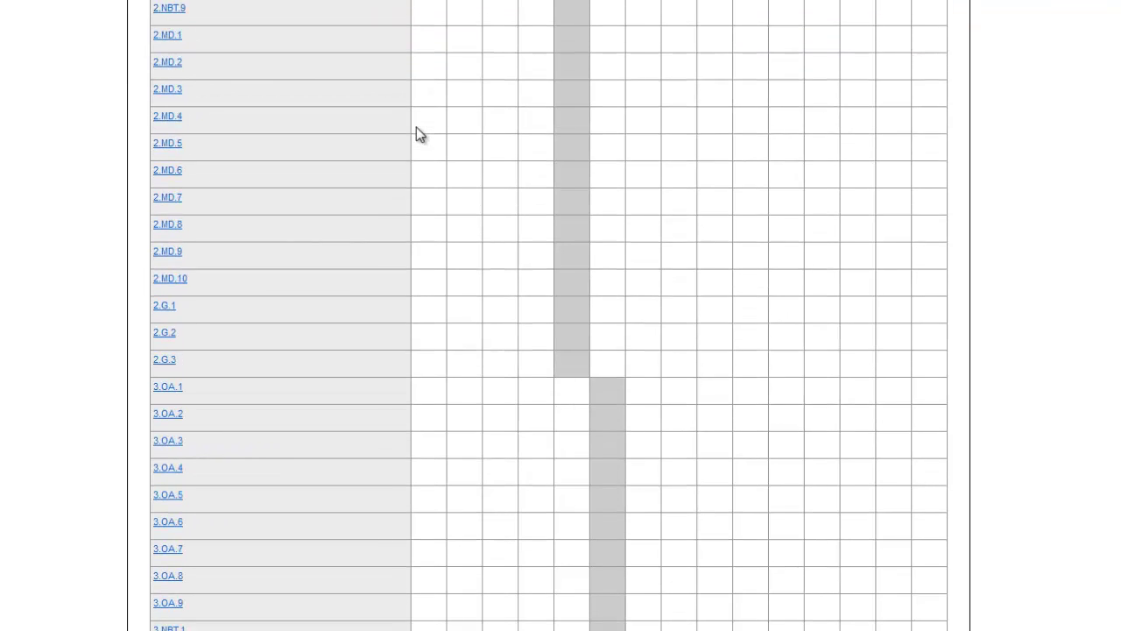
{"action": "scroll", "coordinate": [417, 129], "scroll_direction": "down", "scroll_amount": 15}
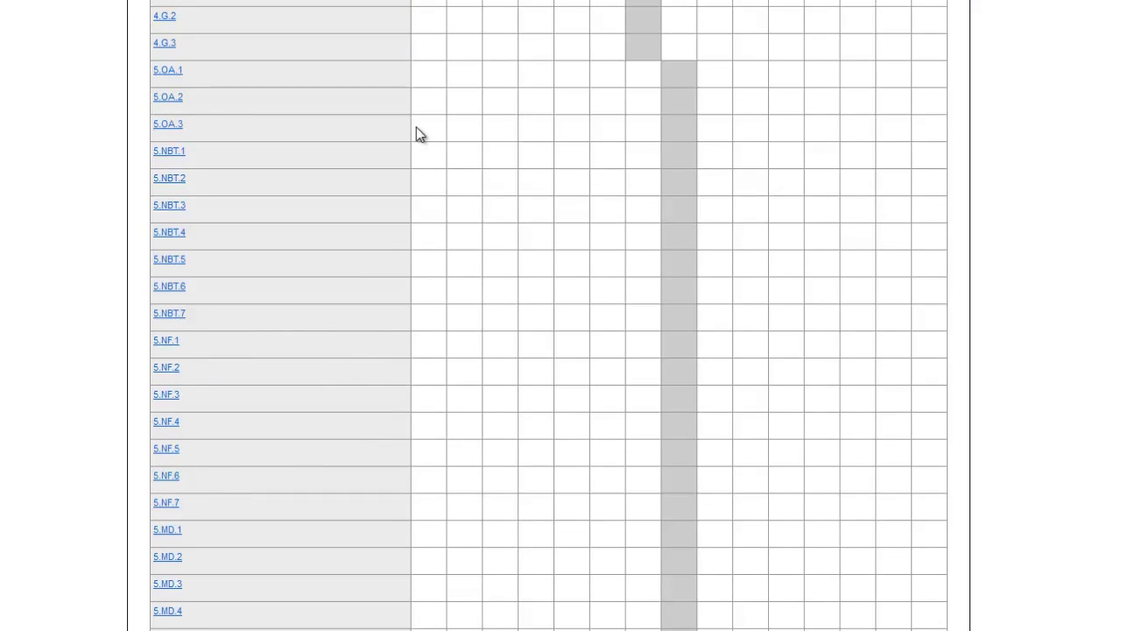
{"action": "scroll", "coordinate": [417, 128], "scroll_direction": "down", "scroll_amount": 18}
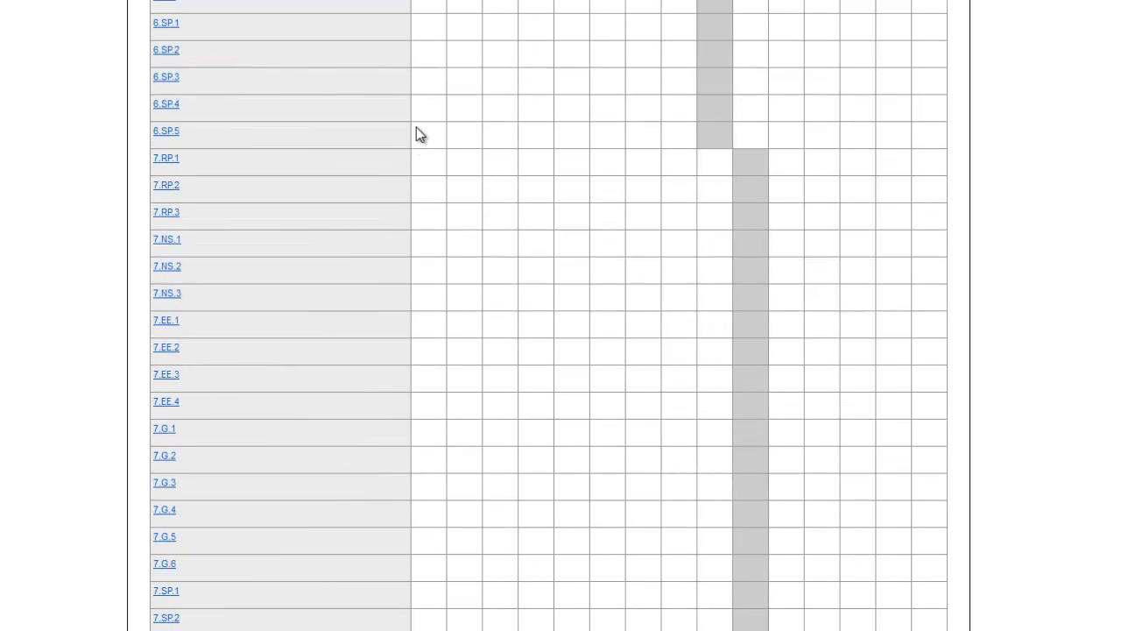
{"action": "scroll", "coordinate": [417, 134], "scroll_direction": "down", "scroll_amount": 12}
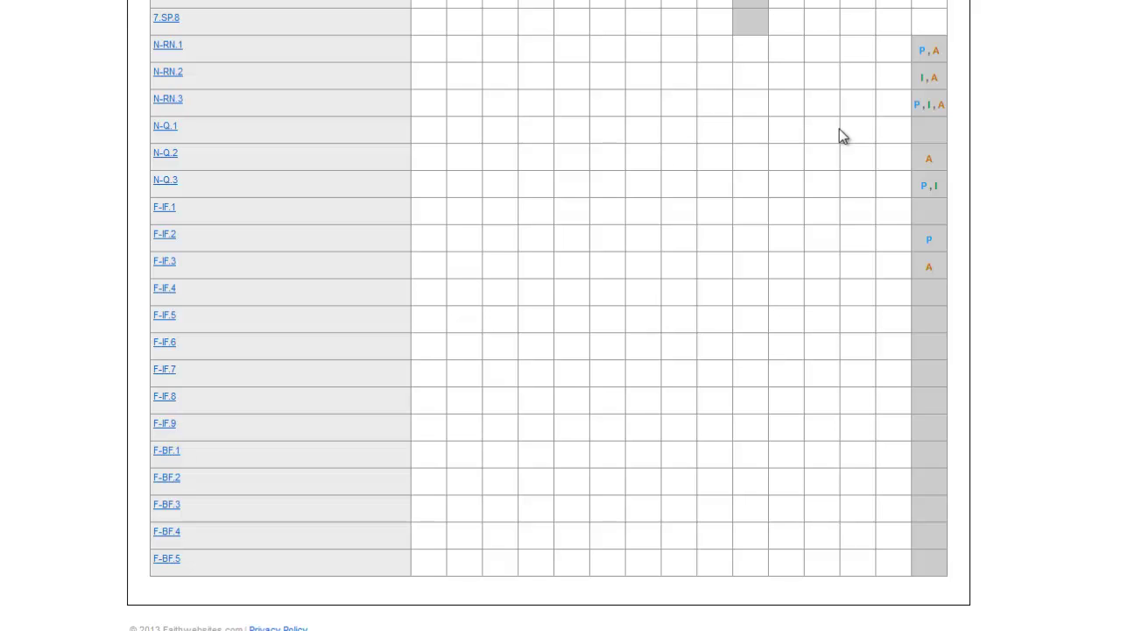
{"action": "scroll", "coordinate": [840, 135], "scroll_direction": "up", "scroll_amount": 5}
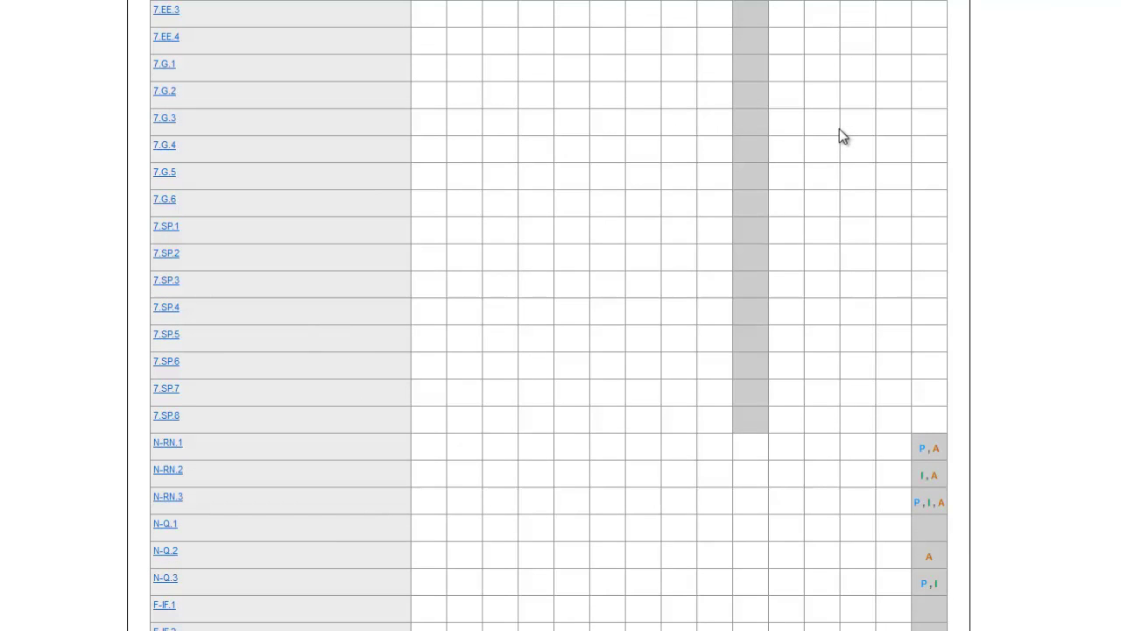
{"action": "scroll", "coordinate": [841, 135], "scroll_direction": "up", "scroll_amount": 5}
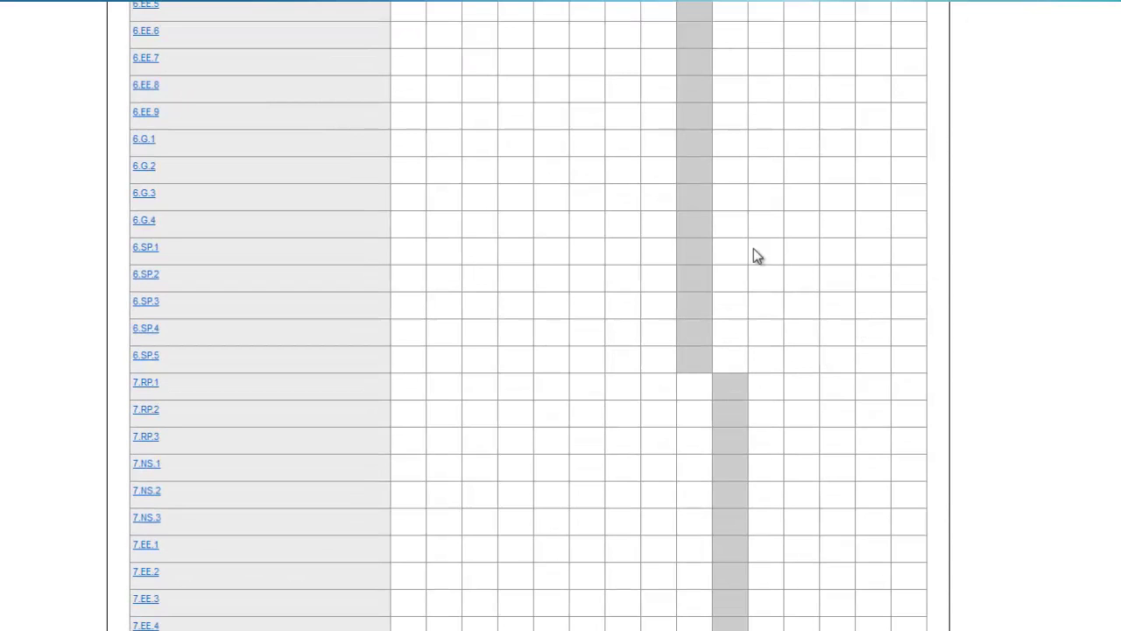
{"action": "scroll", "coordinate": [528, 316], "scroll_direction": "up", "scroll_amount": 20}
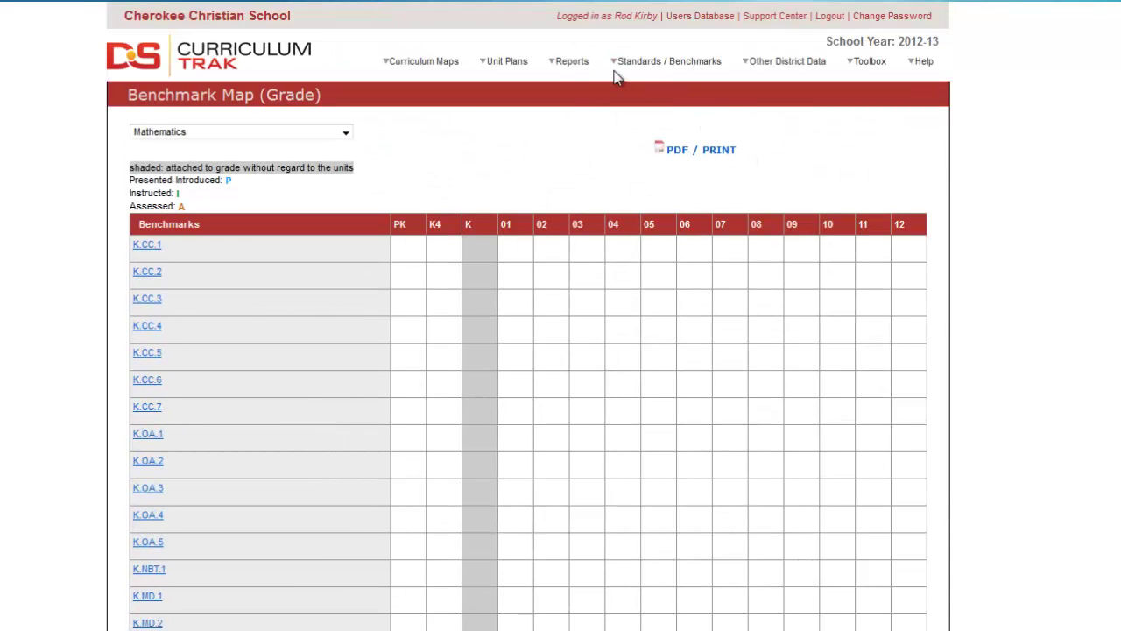
Open the Scope and Sequence report and view it for English Language Arts, returning to the Mathematics program
{"action": "left_click", "coordinate": [575, 65]}
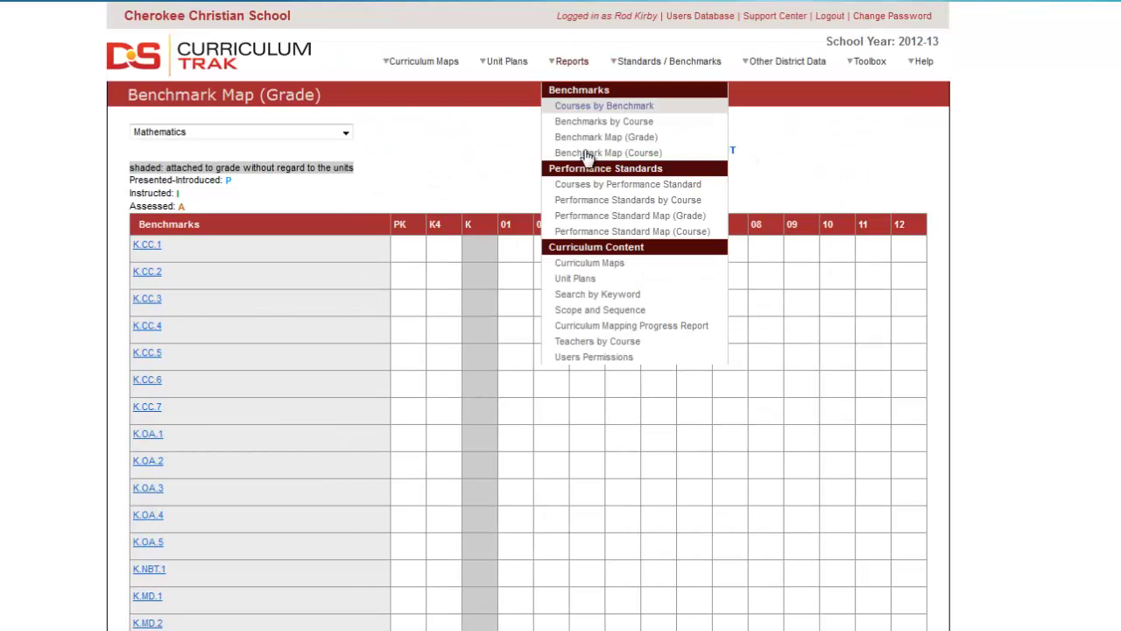
{"action": "left_click", "coordinate": [593, 311]}
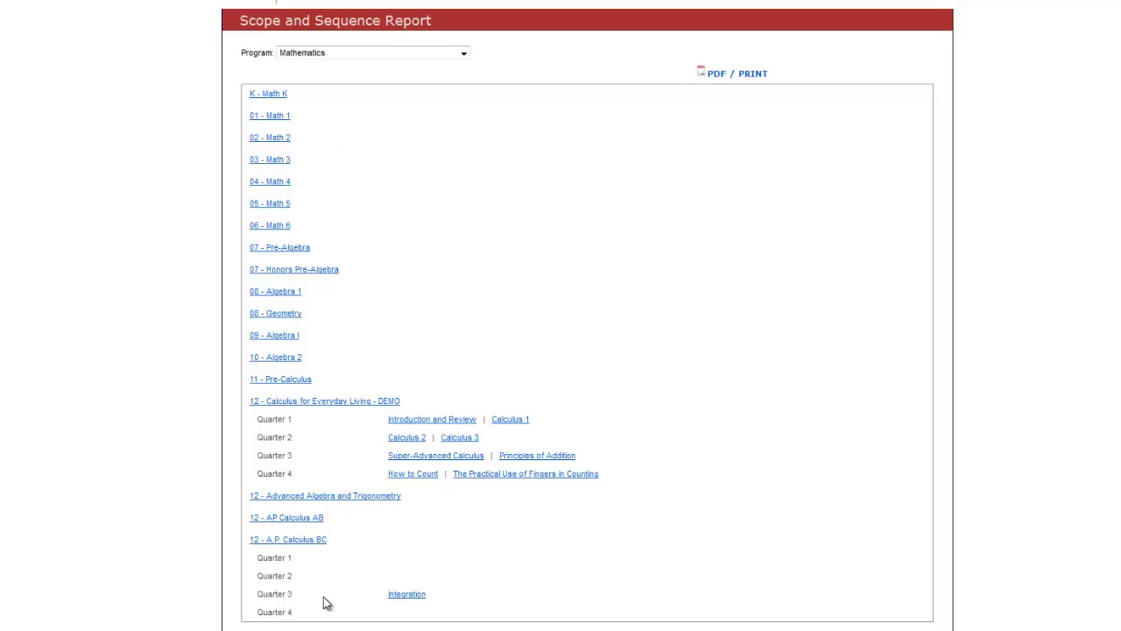
{"action": "left_click", "coordinate": [463, 53]}
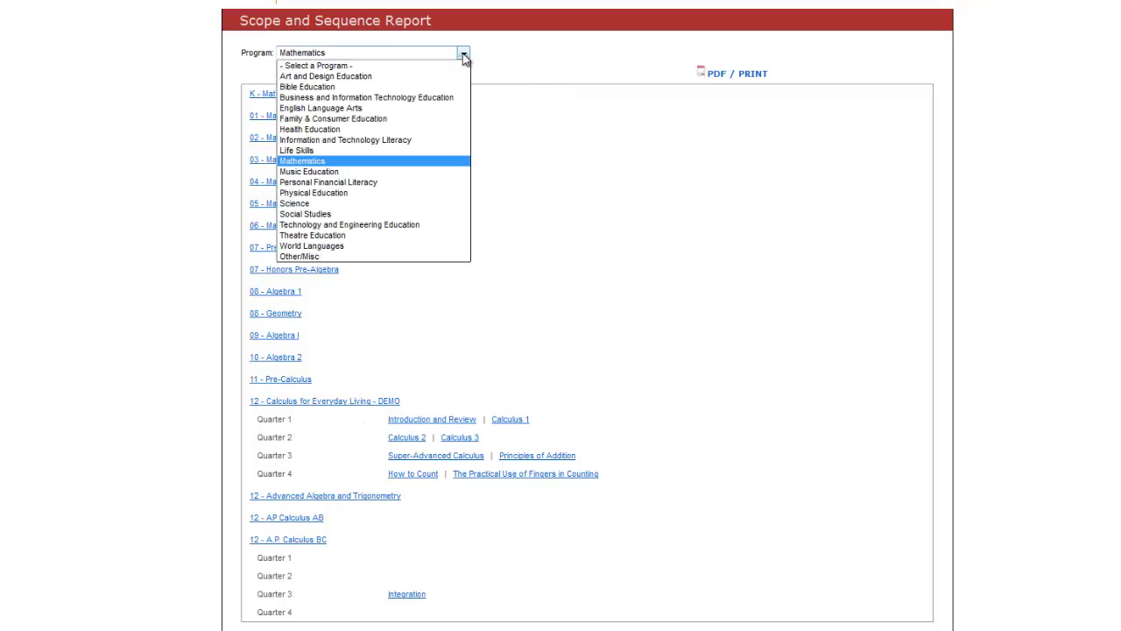
{"action": "left_click", "coordinate": [429, 107]}
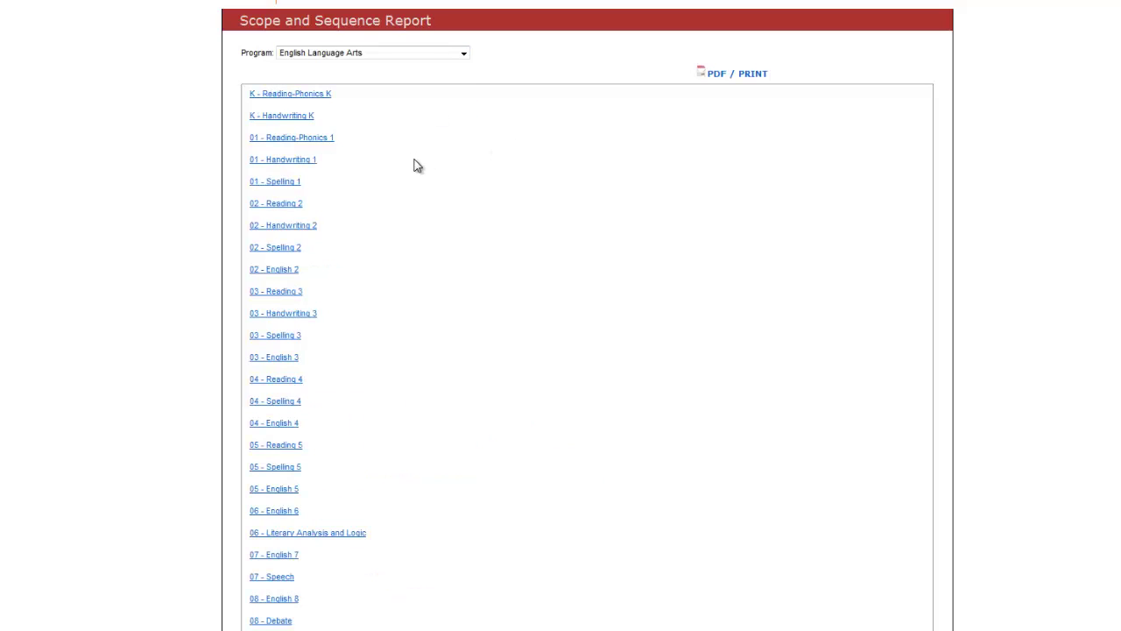
{"action": "left_click", "coordinate": [464, 55]}
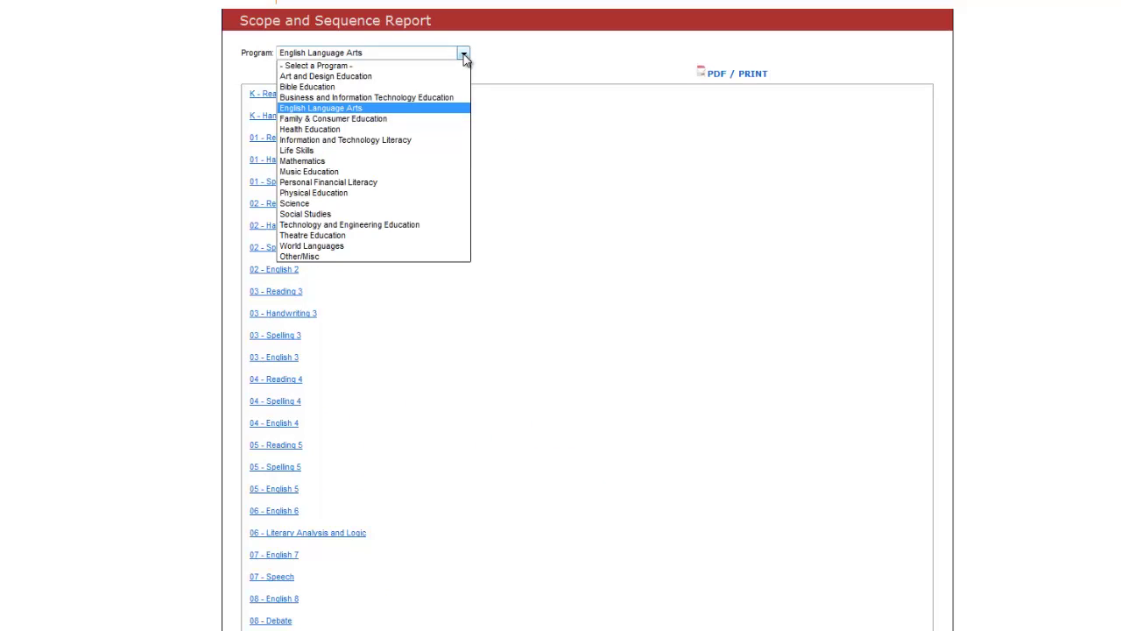
{"action": "left_click", "coordinate": [428, 163]}
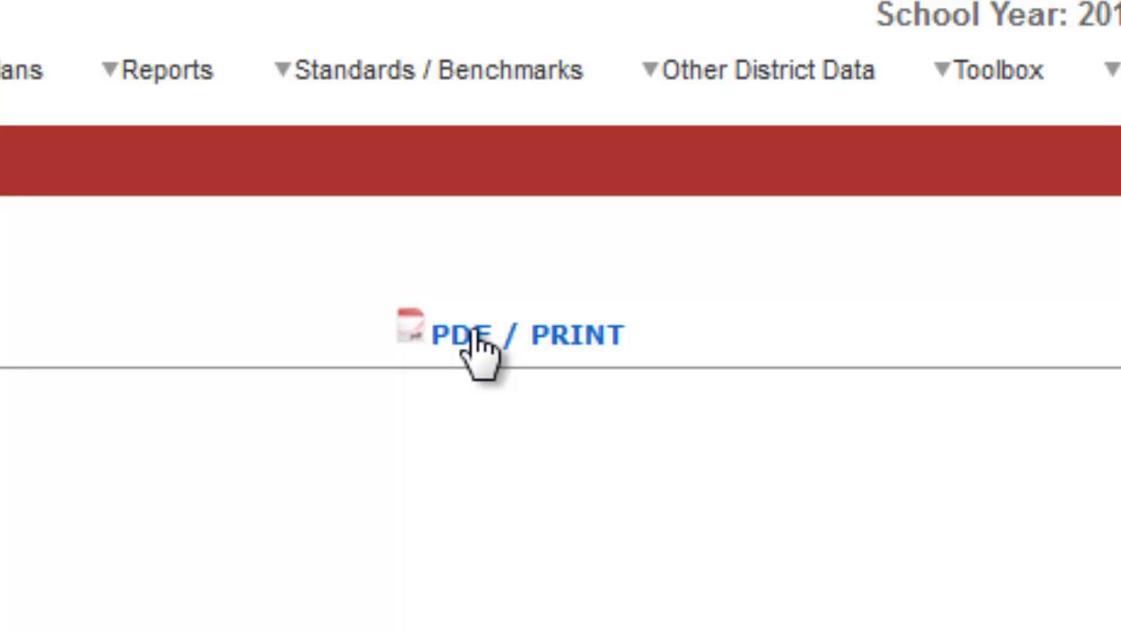
Open the Quarter 1 - Introduction and Review unit plan of the Calculus for Everyday Living - DEMO course
{"action": "mouse_move", "coordinate": [21, 70]}
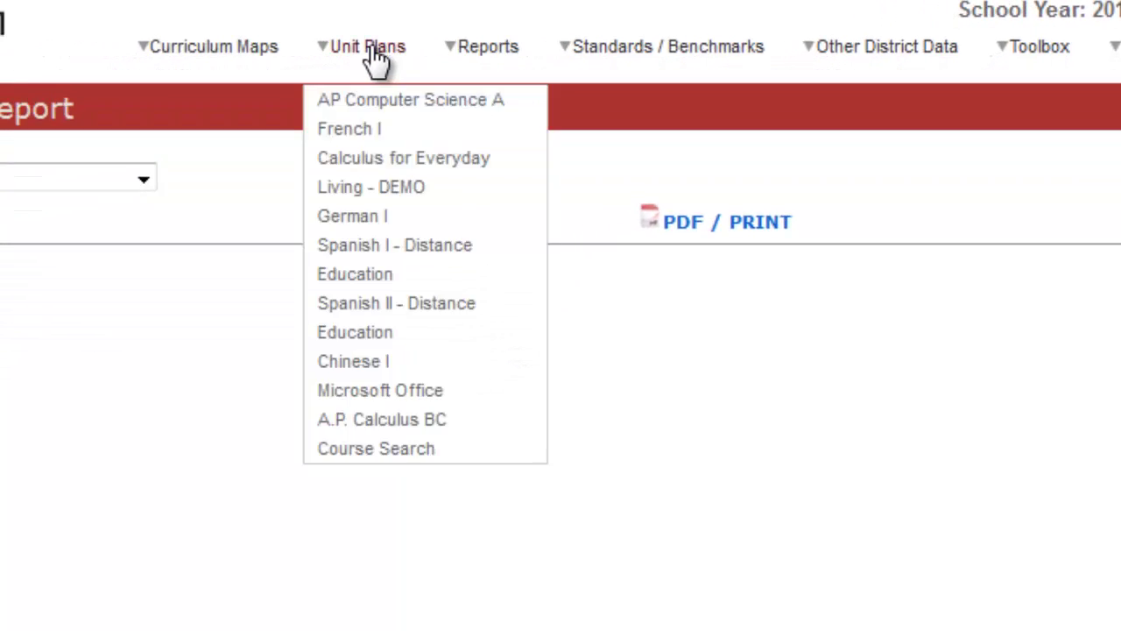
{"action": "left_click", "coordinate": [380, 184]}
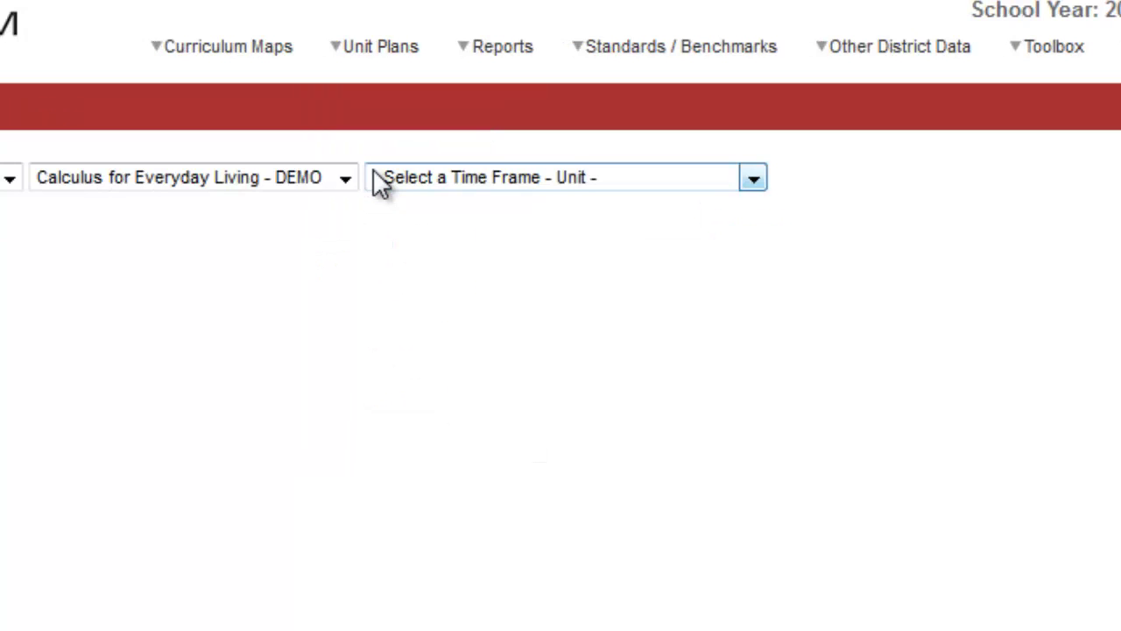
{"action": "left_click", "coordinate": [754, 179]}
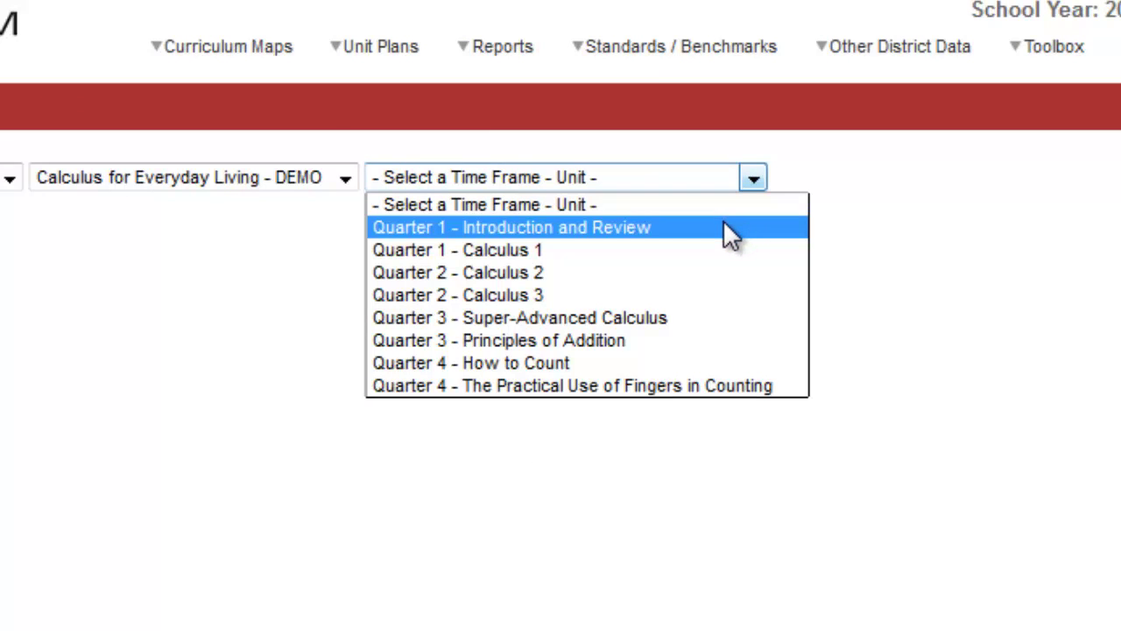
{"action": "left_click", "coordinate": [729, 230]}
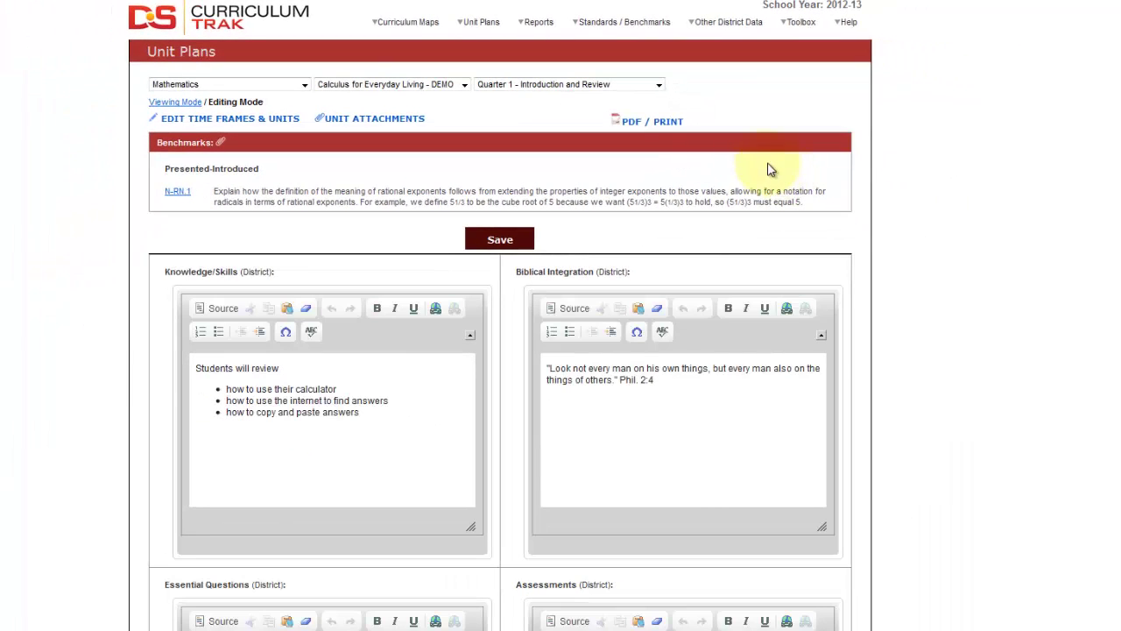
Save the Introduction and Review unit plan as a PDF with the benchmark descriptions included
{"action": "left_click", "coordinate": [665, 124]}
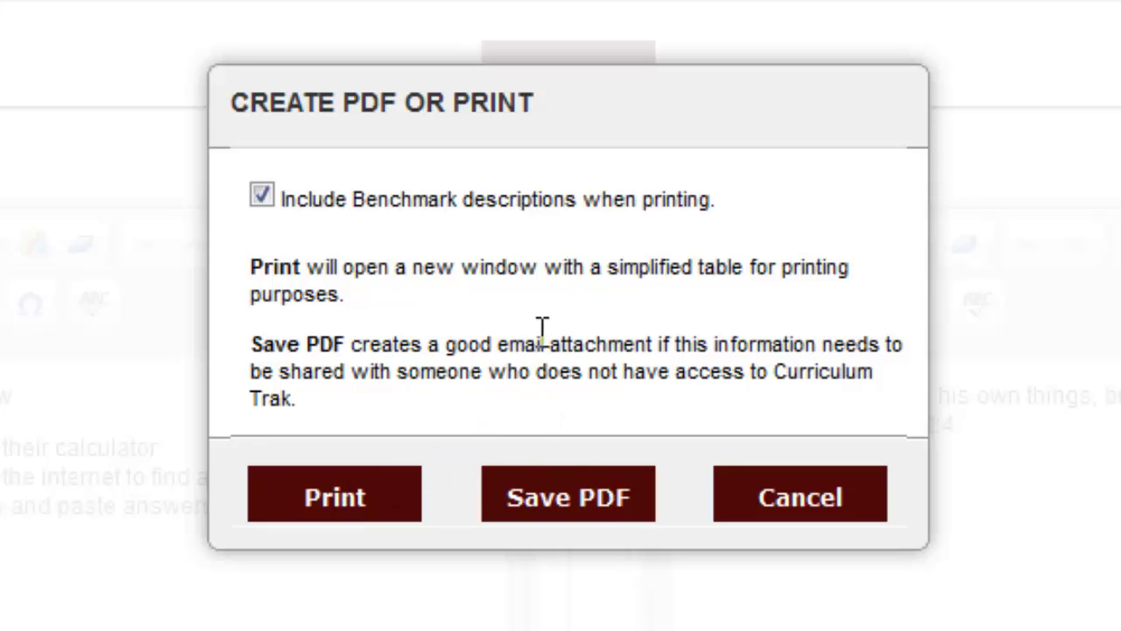
{"action": "left_click", "coordinate": [570, 506]}
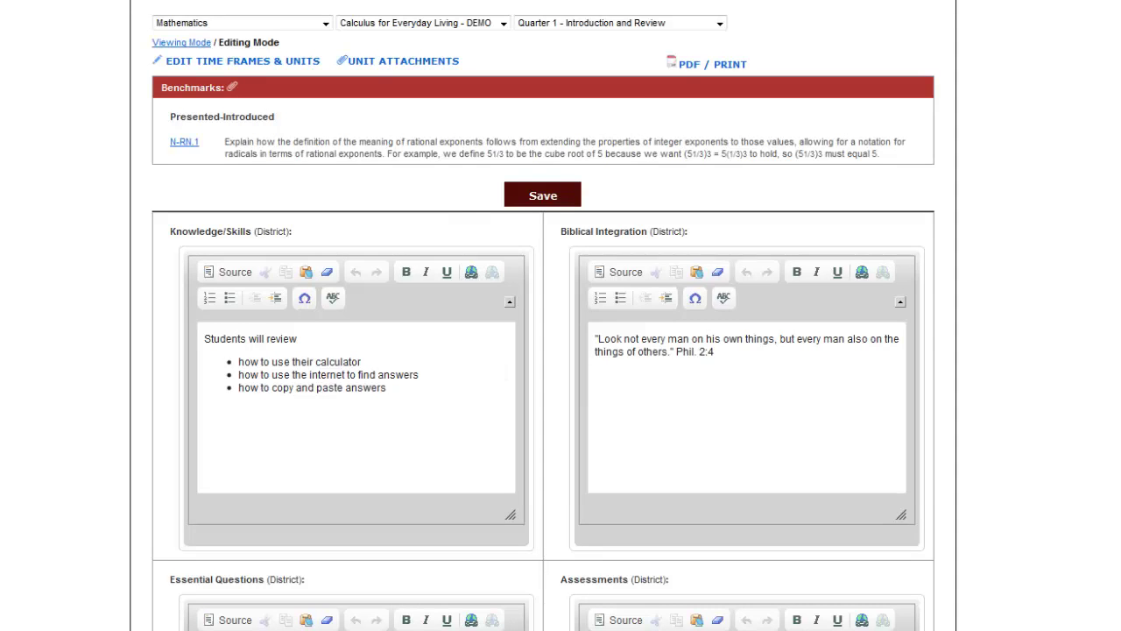
{"action": "left_click_drag", "start_coordinate": [1120, 2], "coordinate": [481, 1]}
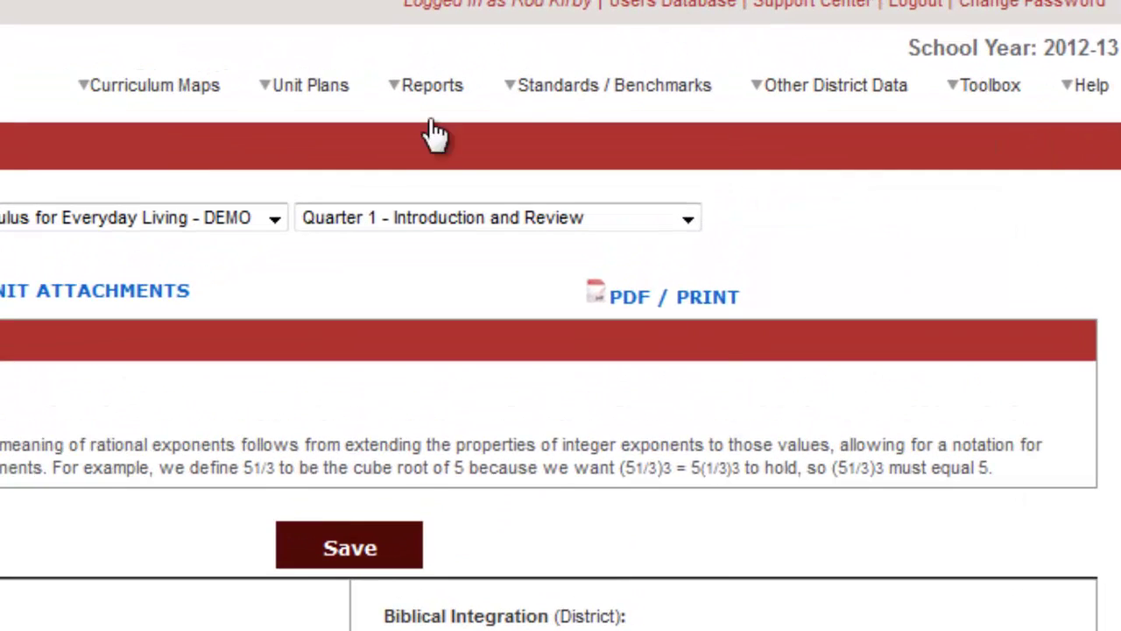
Open the Full Performance Standards / Benchmarks Listing for the Mathematics program
{"action": "left_click", "coordinate": [645, 23]}
{"action": "left_click", "coordinate": [596, 87]}
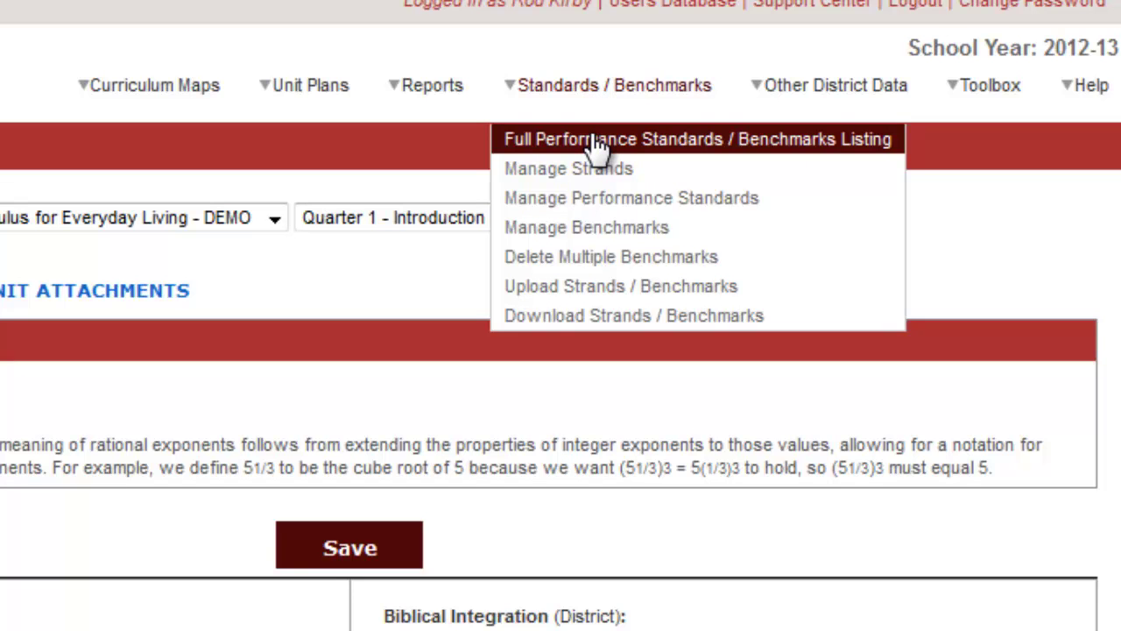
{"action": "left_click", "coordinate": [596, 143]}
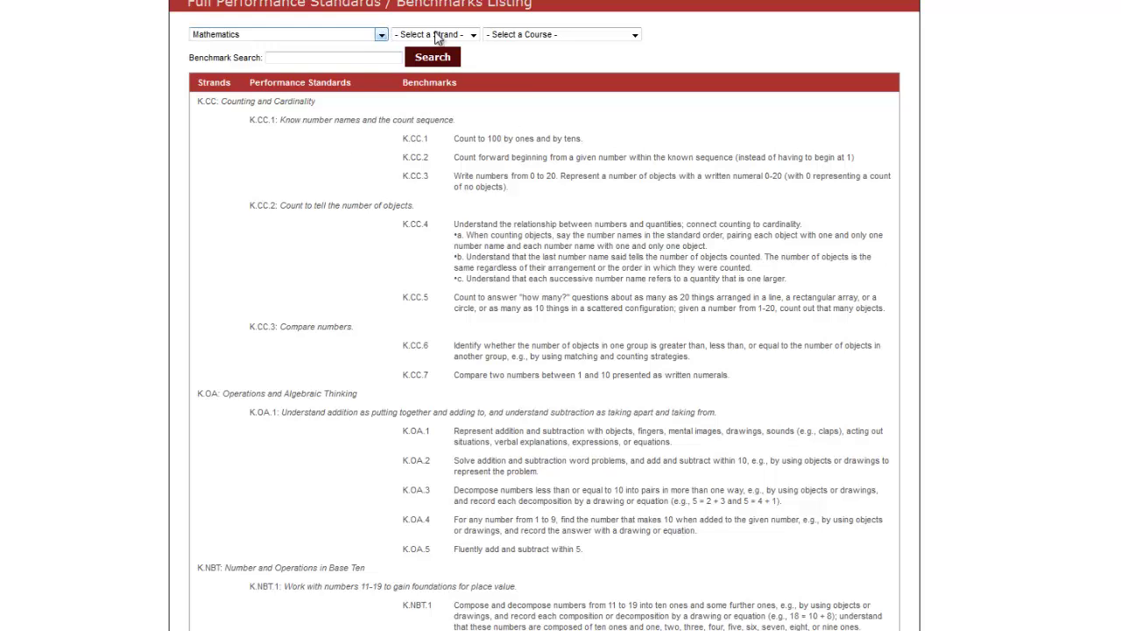
Filter the Mathematics listing by strand K.CC and narrow it to performance standard K.CC.1
{"action": "left_click", "coordinate": [473, 35]}
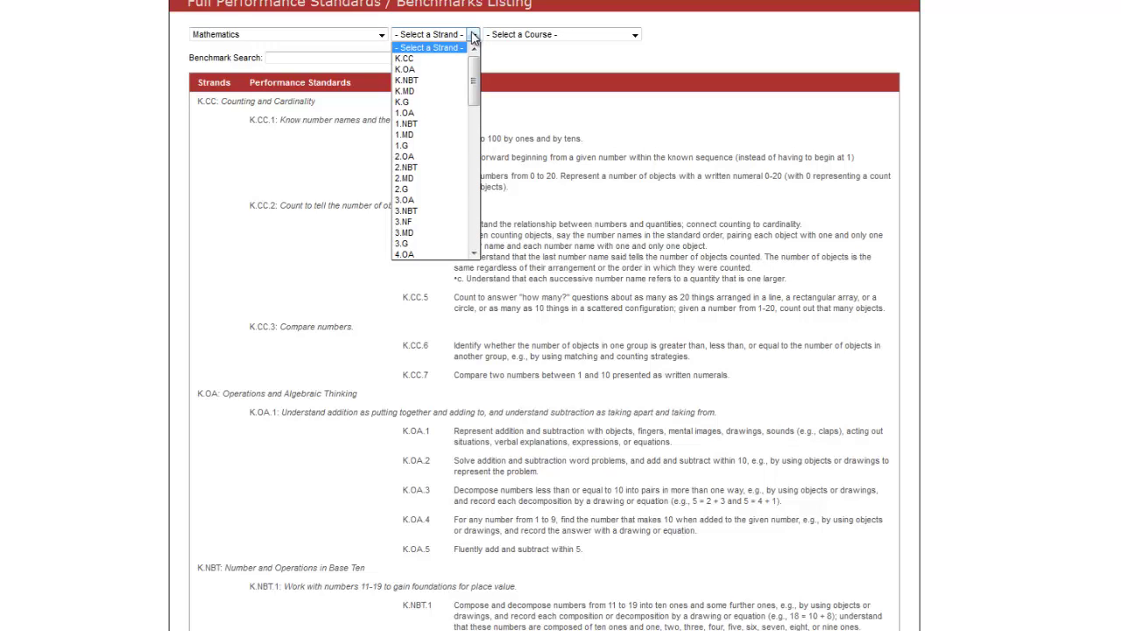
{"action": "left_click", "coordinate": [423, 66]}
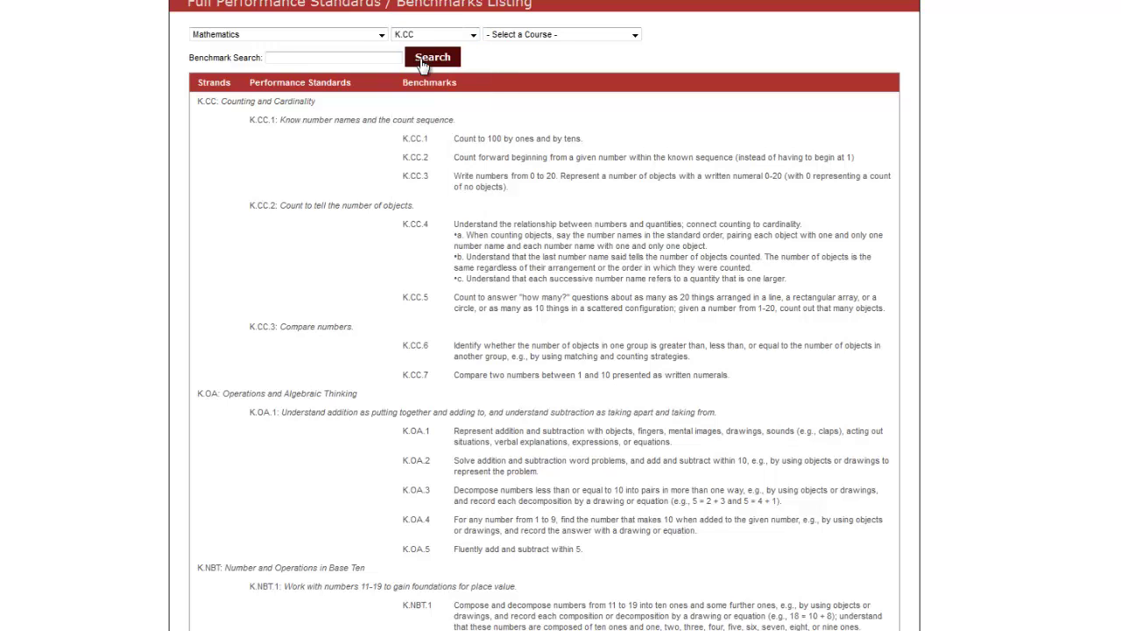
{"action": "left_click", "coordinate": [421, 61]}
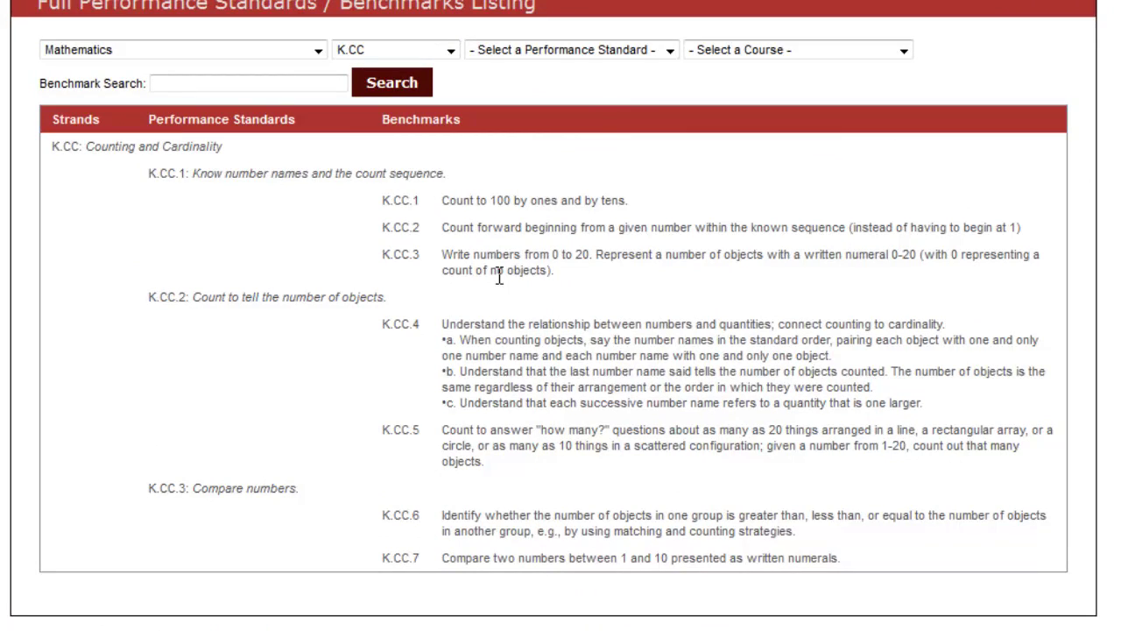
{"action": "left_click", "coordinate": [671, 51]}
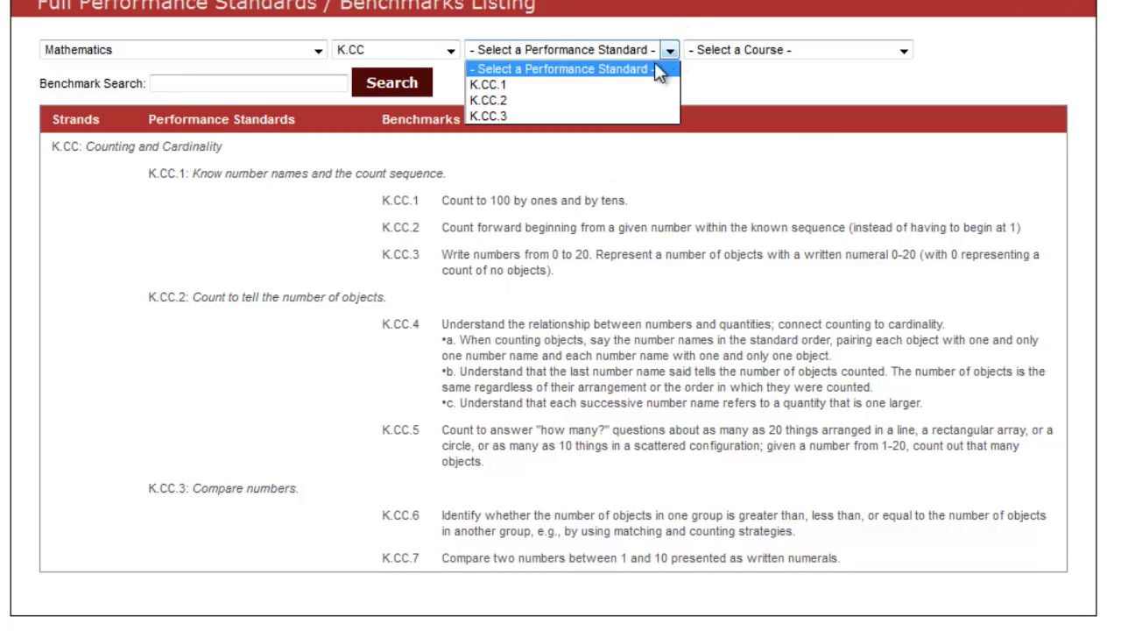
{"action": "left_click", "coordinate": [627, 81]}
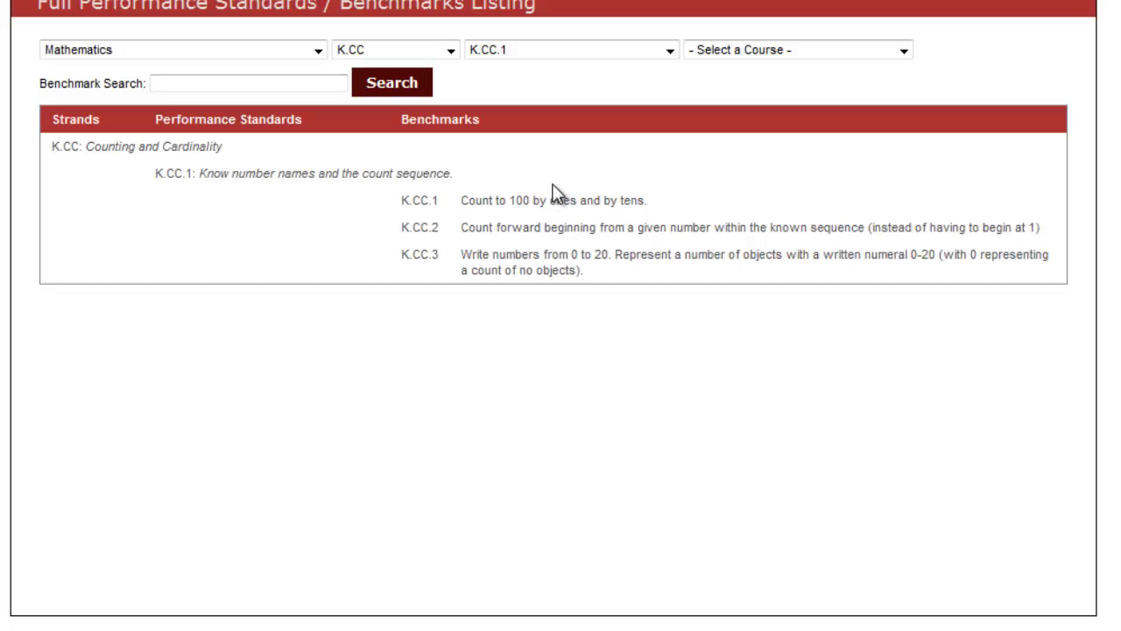
Clear the strand filter and list the benchmarks of the whole Mathematics program
{"action": "left_click", "coordinate": [451, 51]}
{"action": "left_click", "coordinate": [435, 70]}
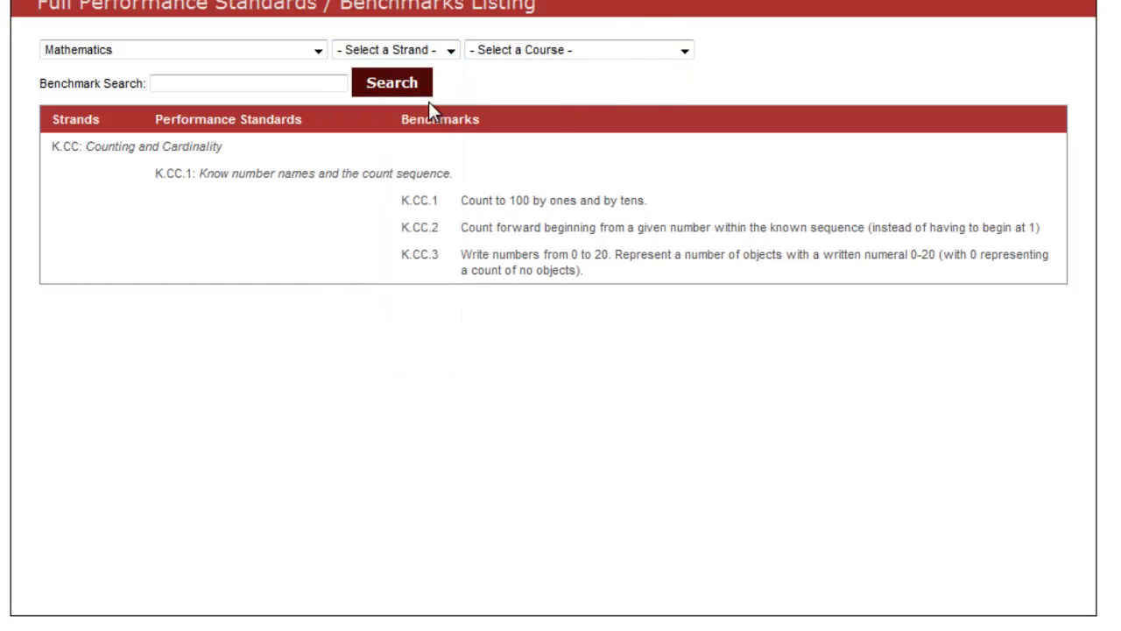
{"action": "left_click", "coordinate": [317, 51]}
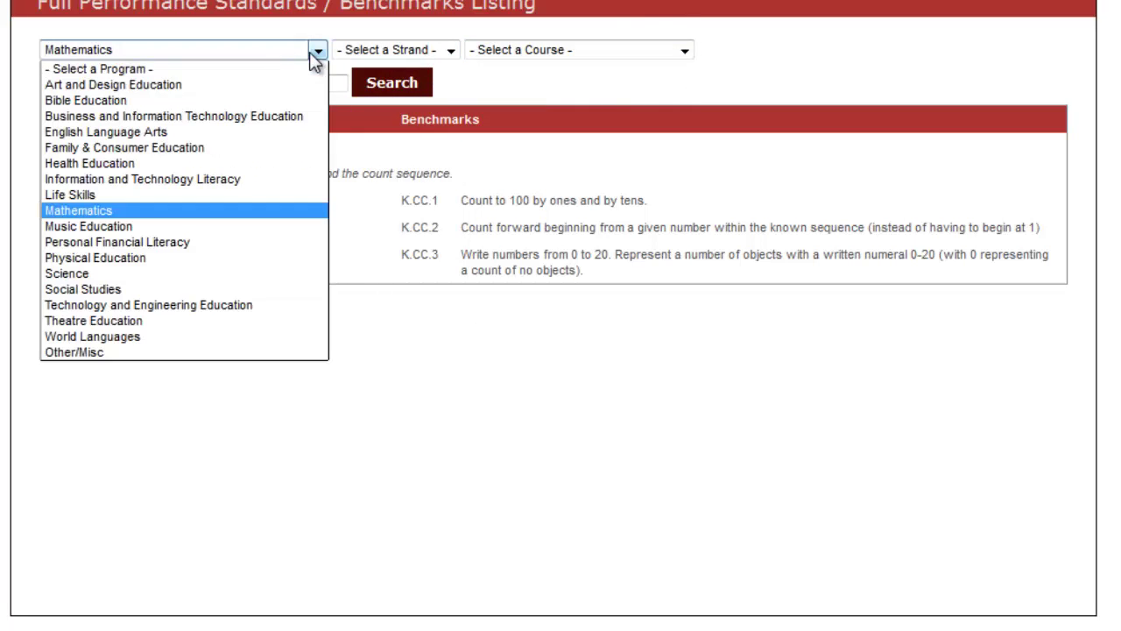
{"action": "left_click", "coordinate": [213, 213]}
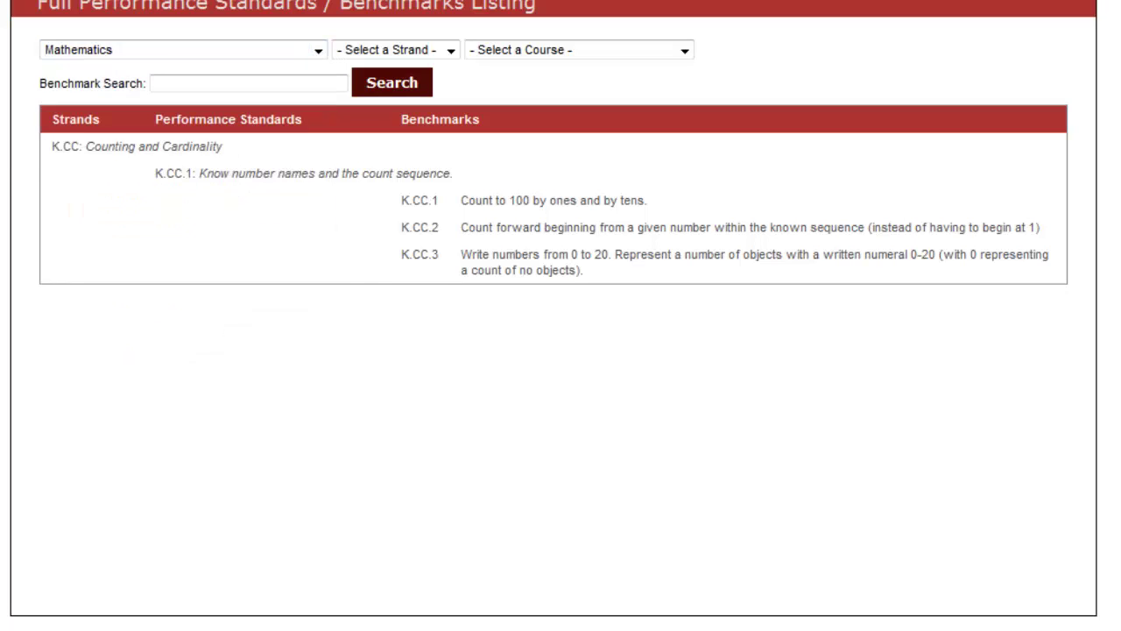
{"action": "left_click", "coordinate": [411, 87]}
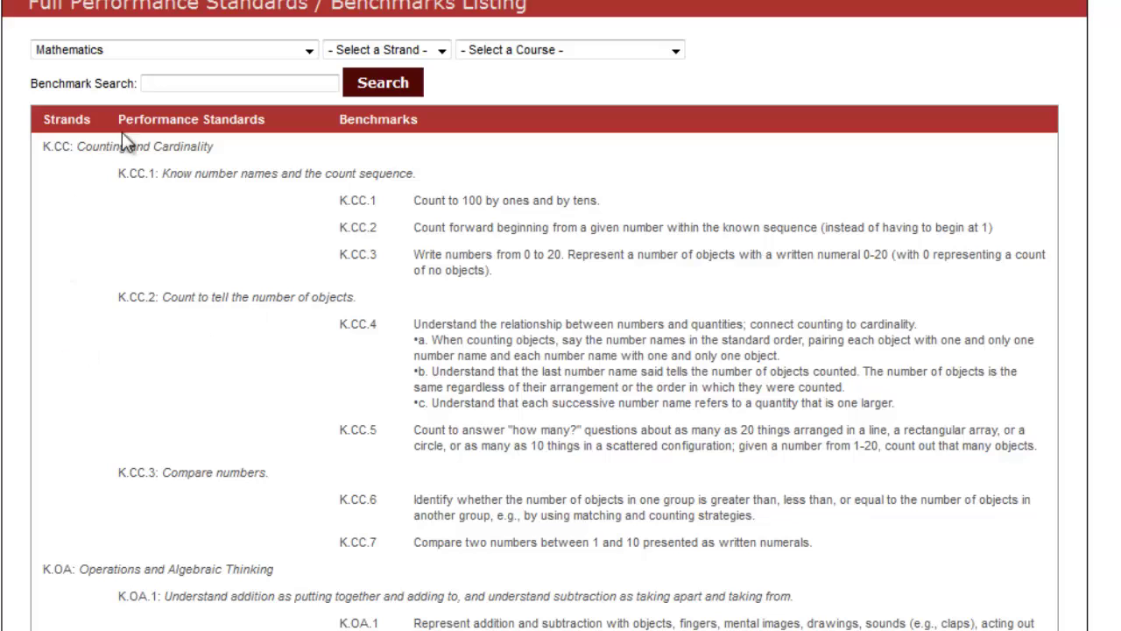
Search the Mathematics program's benchmarks for the keyword "fractions"
{"action": "left_click", "coordinate": [205, 84]}
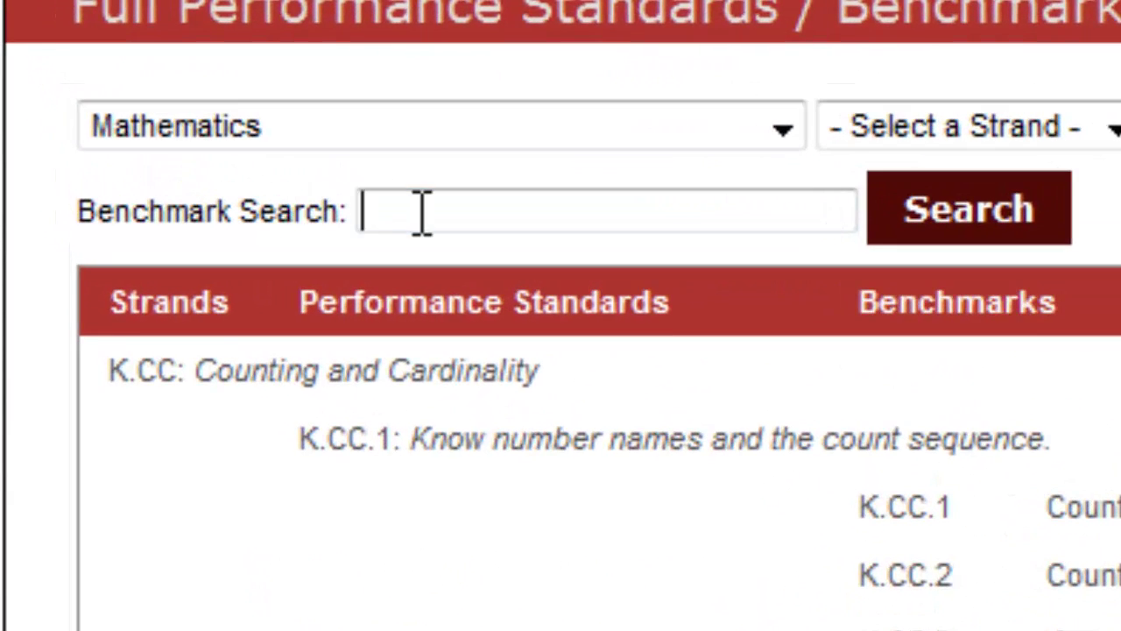
{"action": "type", "text": "fractions"}
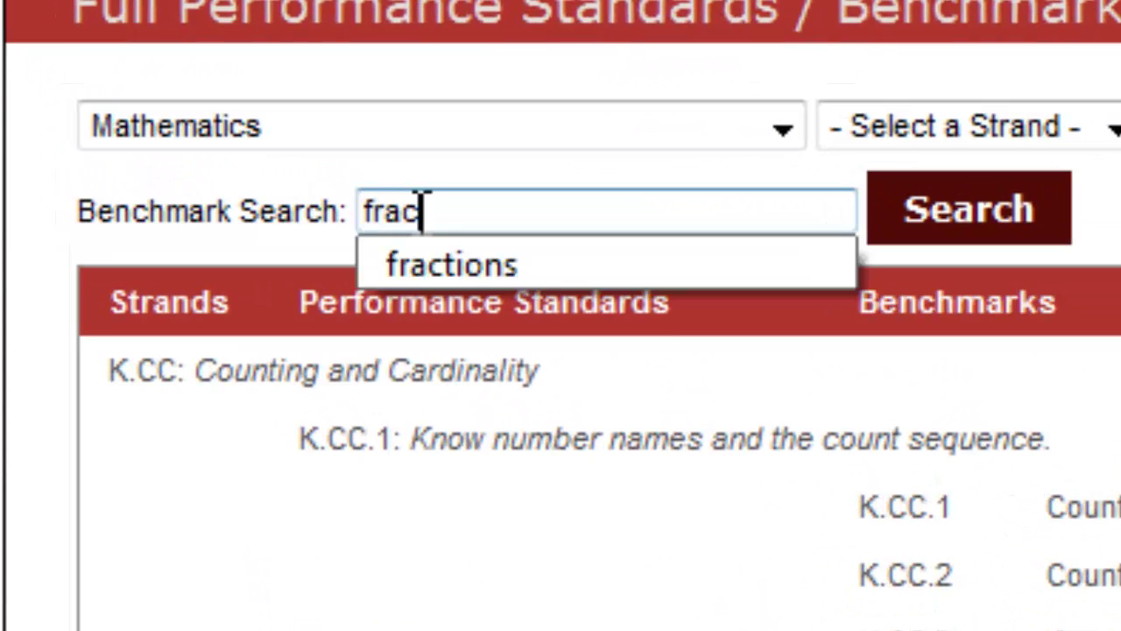
{"action": "left_click", "coordinate": [1001, 215]}
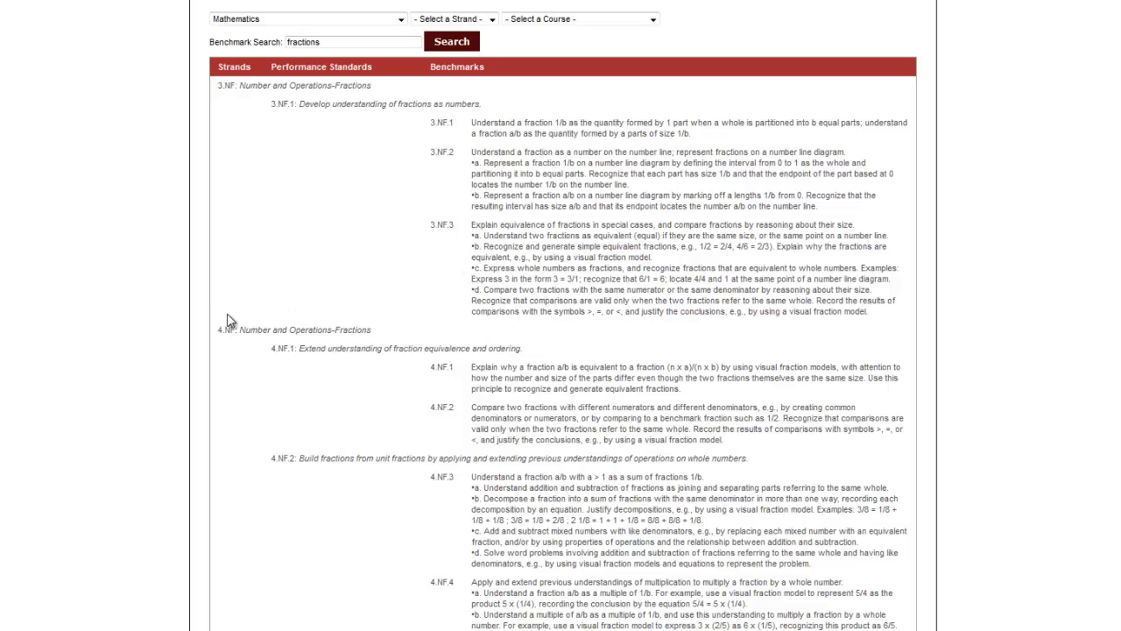
Read through the whole list of fractions benchmarks to see how the topic develops across strands and grade levels
{"action": "scroll", "coordinate": [227, 320], "scroll_direction": "down", "scroll_amount": 5}
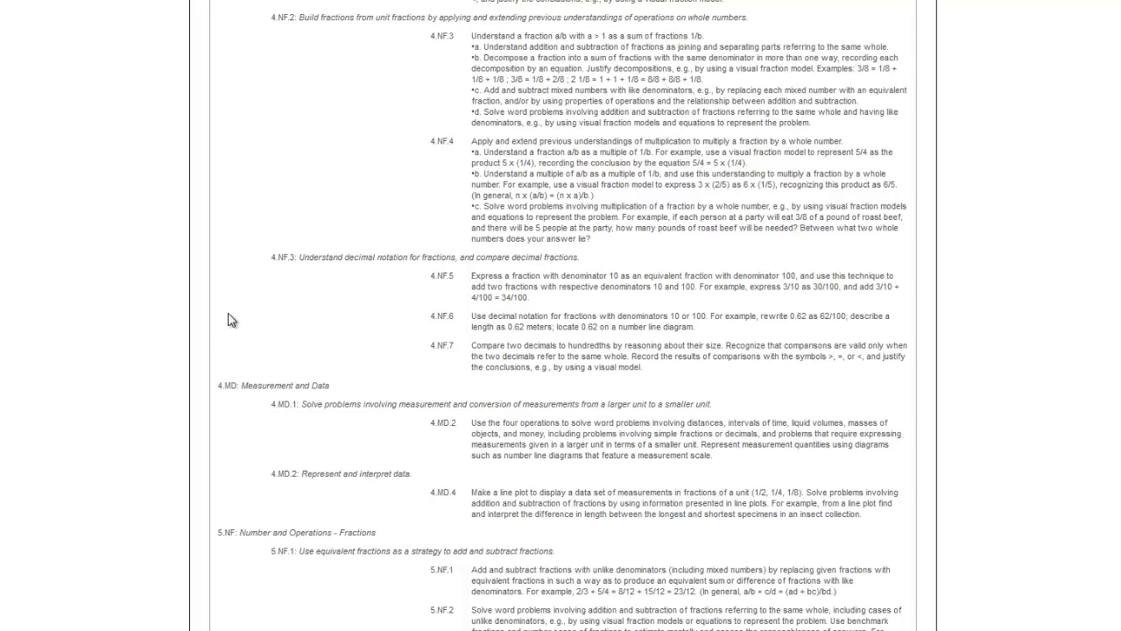
{"action": "scroll", "coordinate": [308, 355], "scroll_direction": "down", "scroll_amount": 3}
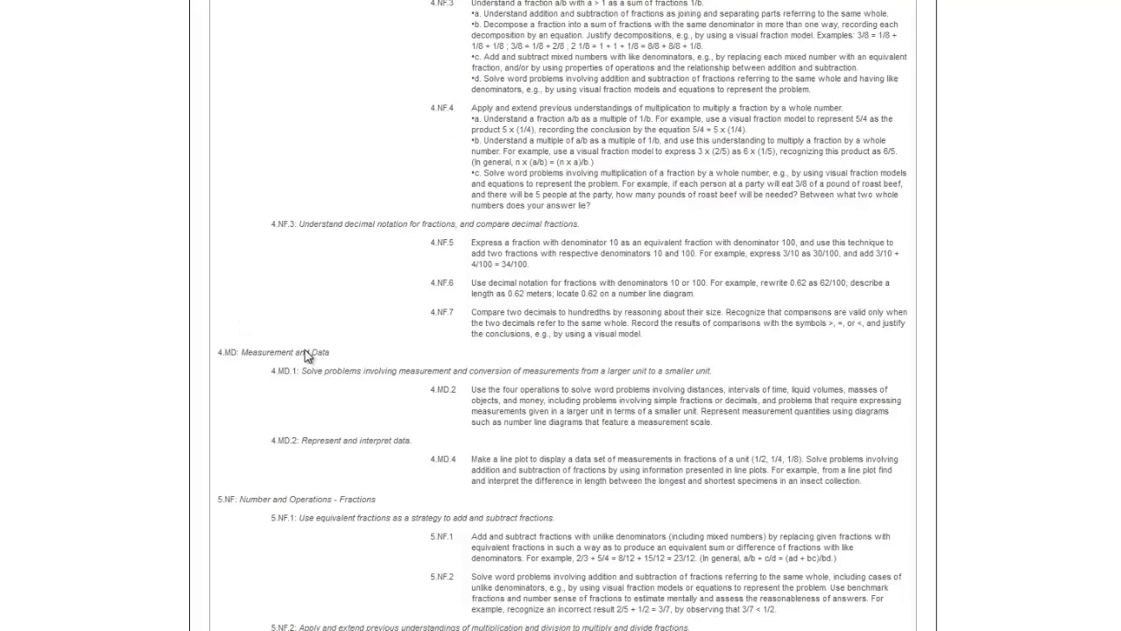
{"action": "scroll", "coordinate": [309, 355], "scroll_direction": "down", "scroll_amount": 1}
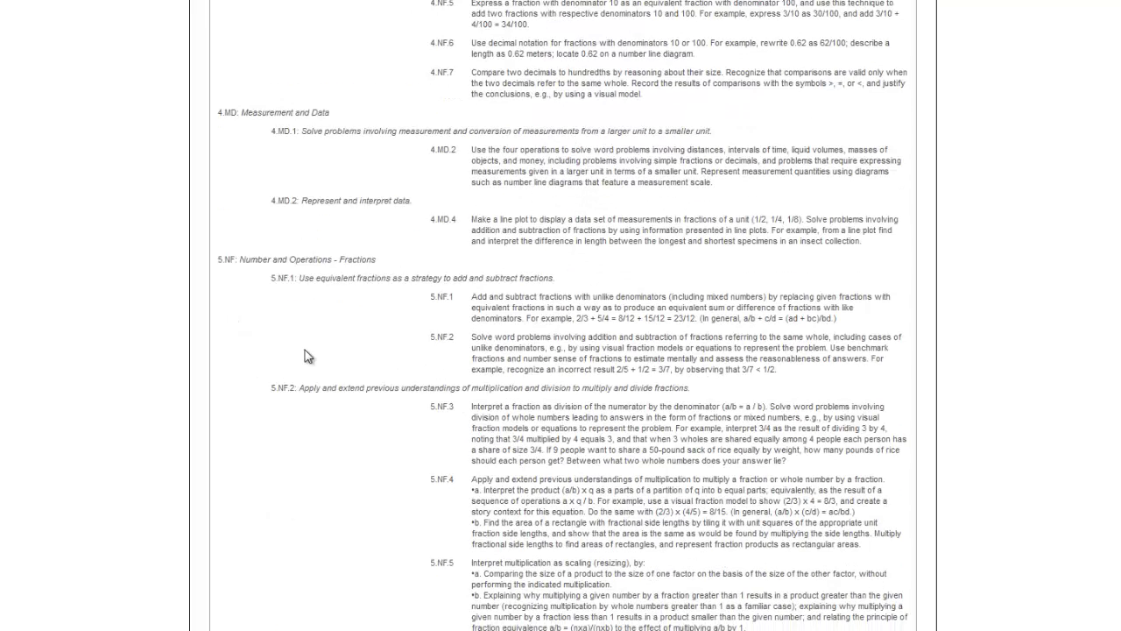
{"action": "scroll", "coordinate": [308, 356], "scroll_direction": "down", "scroll_amount": 4}
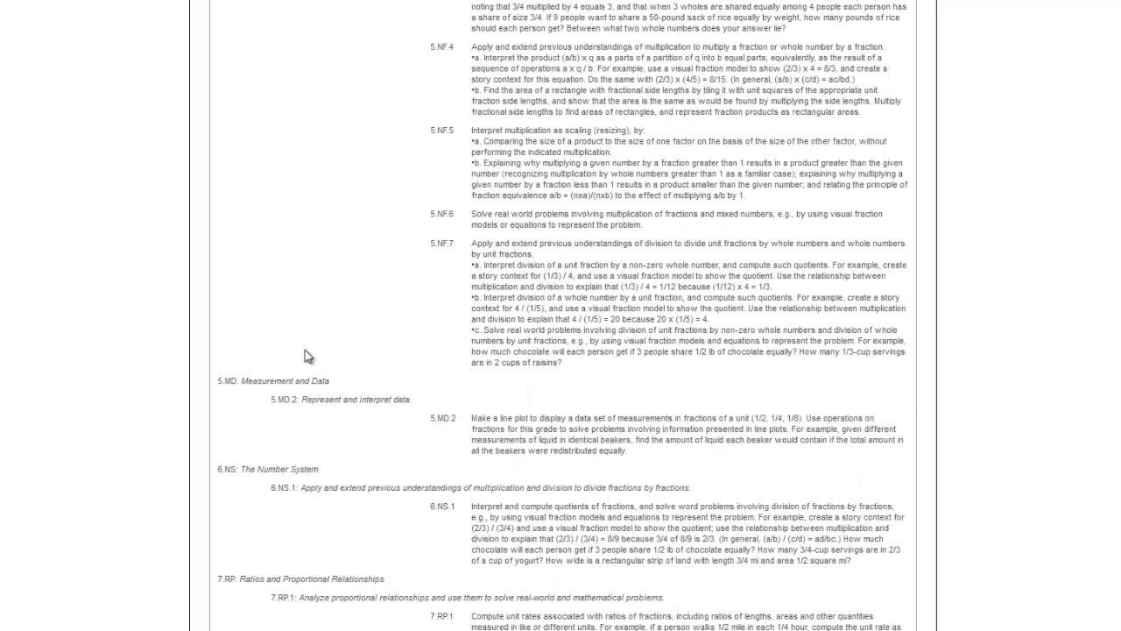
{"action": "scroll", "coordinate": [308, 356], "scroll_direction": "down", "scroll_amount": 2}
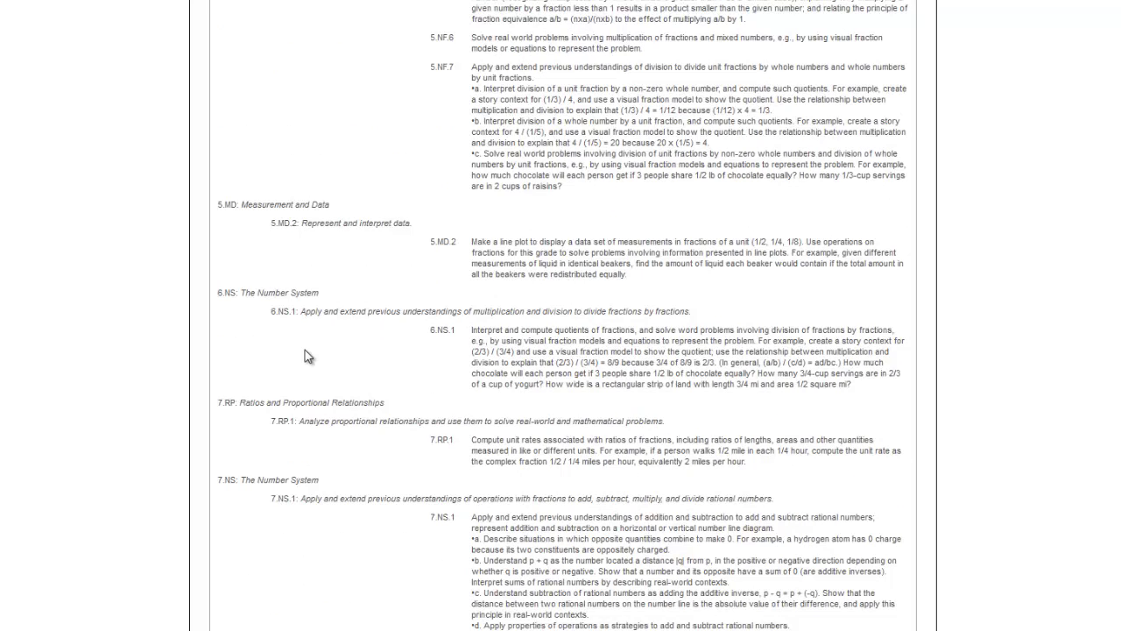
{"action": "scroll", "coordinate": [309, 356], "scroll_direction": "down", "scroll_amount": 3}
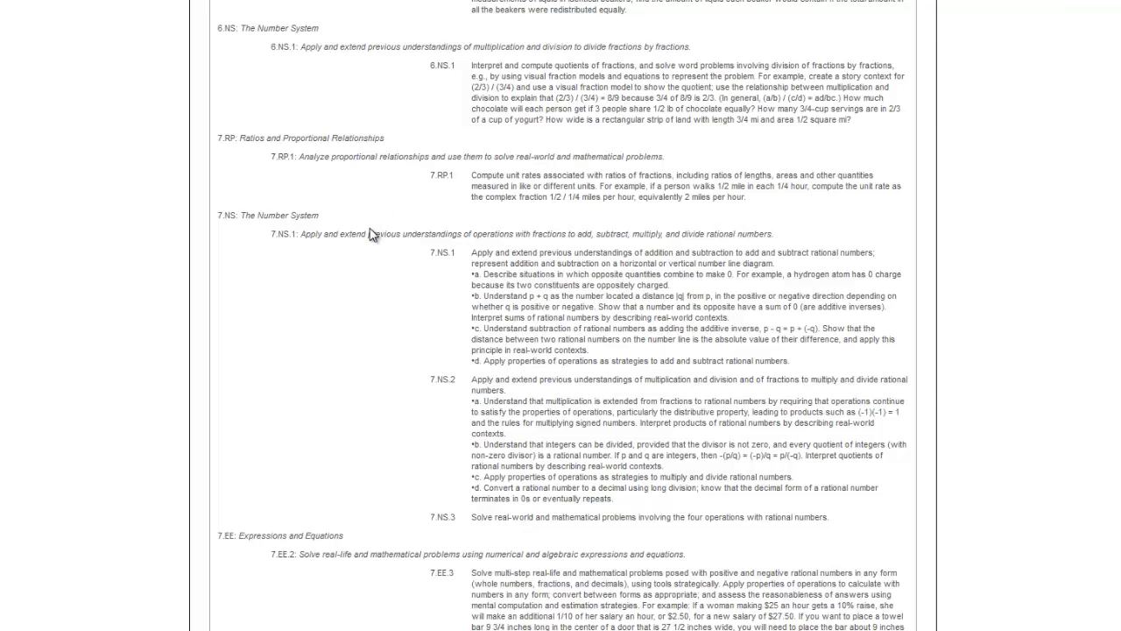
{"action": "scroll", "coordinate": [370, 233], "scroll_direction": "down", "scroll_amount": 1}
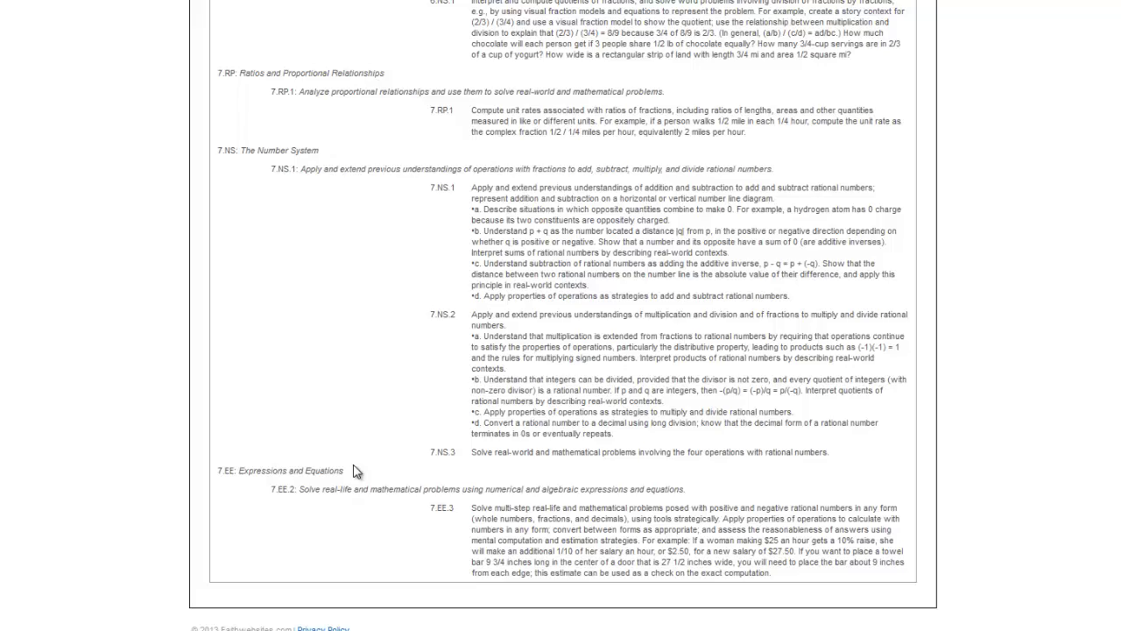
{"action": "scroll", "coordinate": [356, 471], "scroll_direction": "up", "scroll_amount": 20}
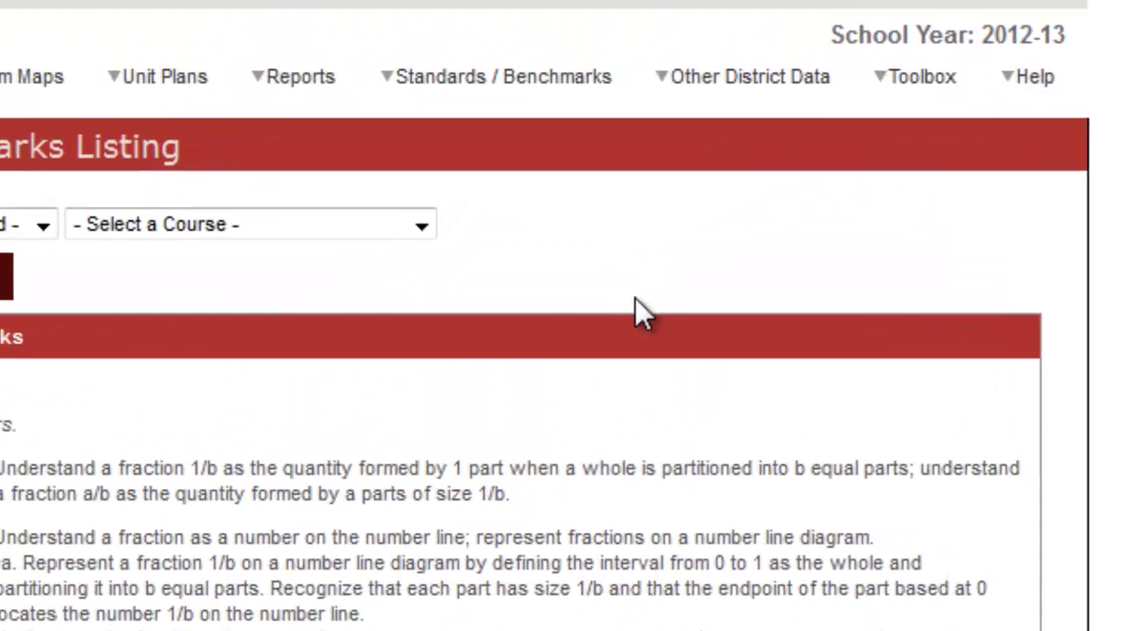
Open the search by unit name for other districts' unit plans
{"action": "left_click", "coordinate": [741, 85]}
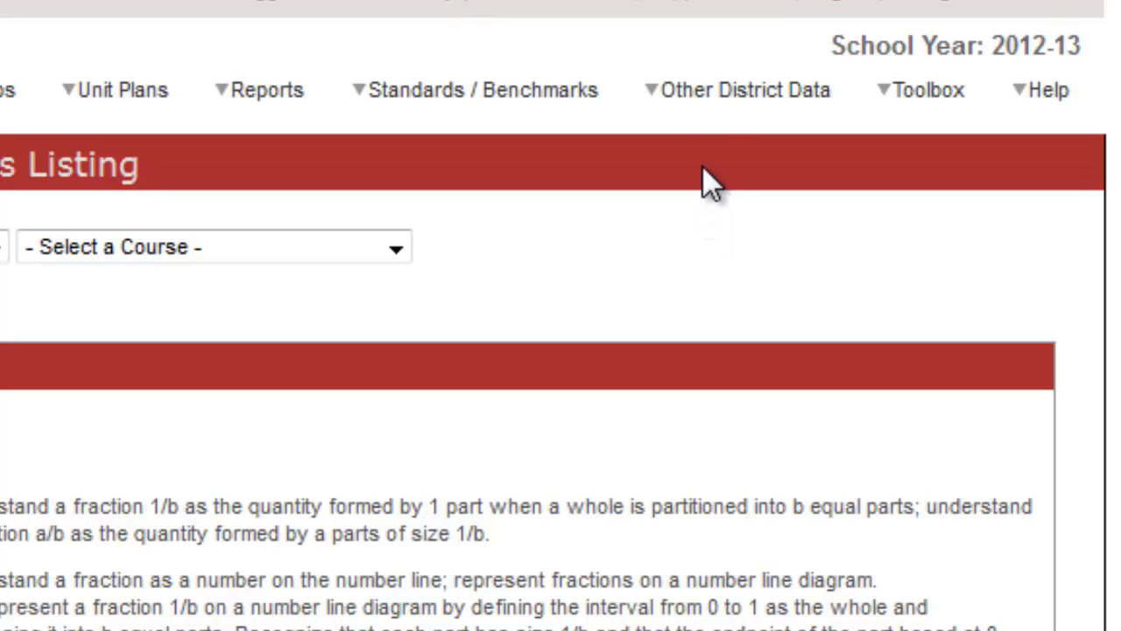
{"action": "left_click", "coordinate": [727, 95]}
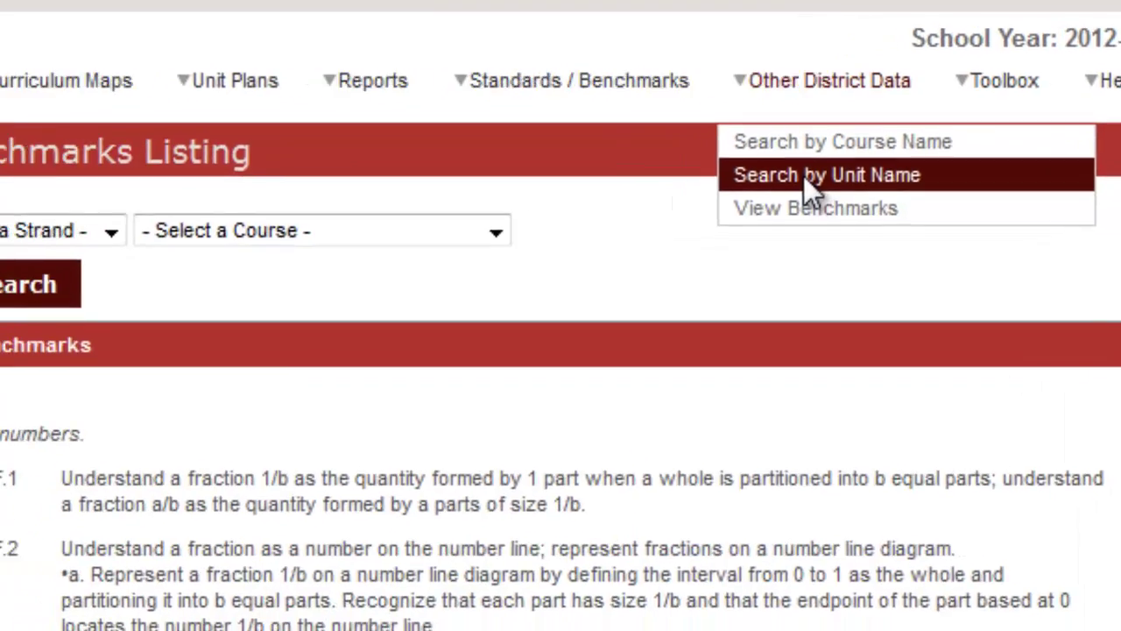
{"action": "left_click", "coordinate": [726, 191]}
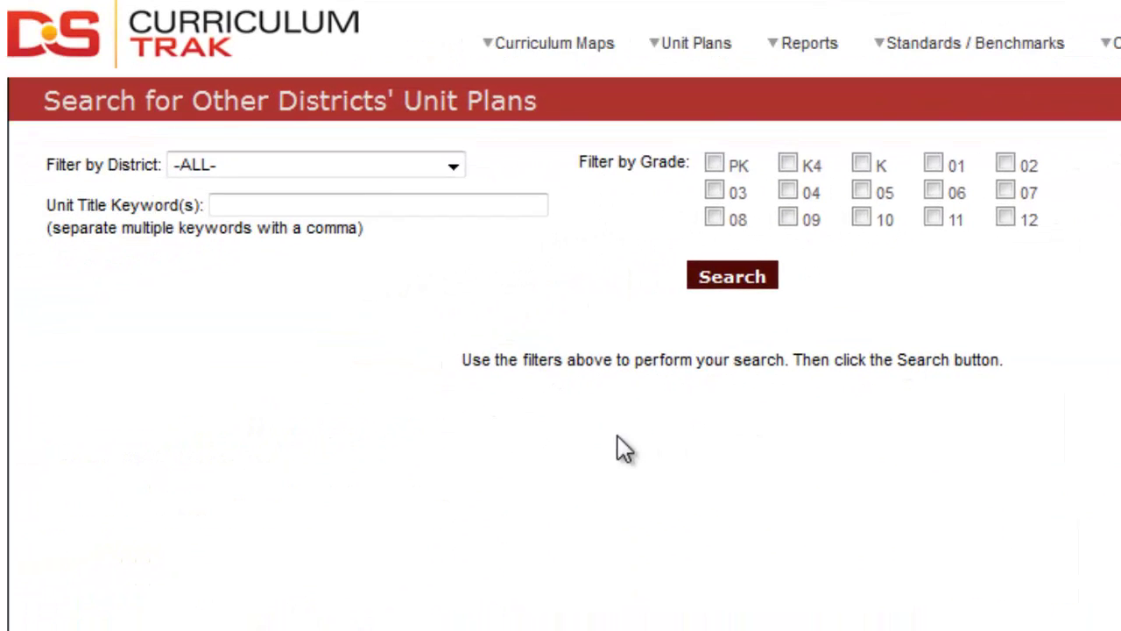
Search all districts' unit plans for grade K with the unit title keyword "birds"
{"action": "left_click", "coordinate": [454, 167]}
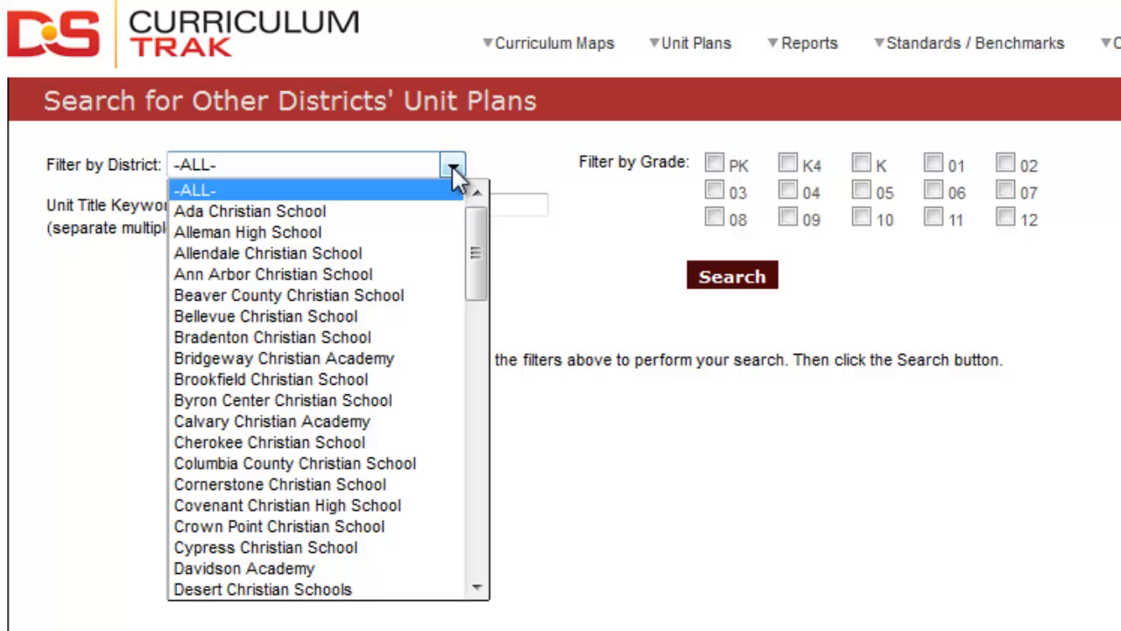
{"action": "left_click", "coordinate": [454, 166]}
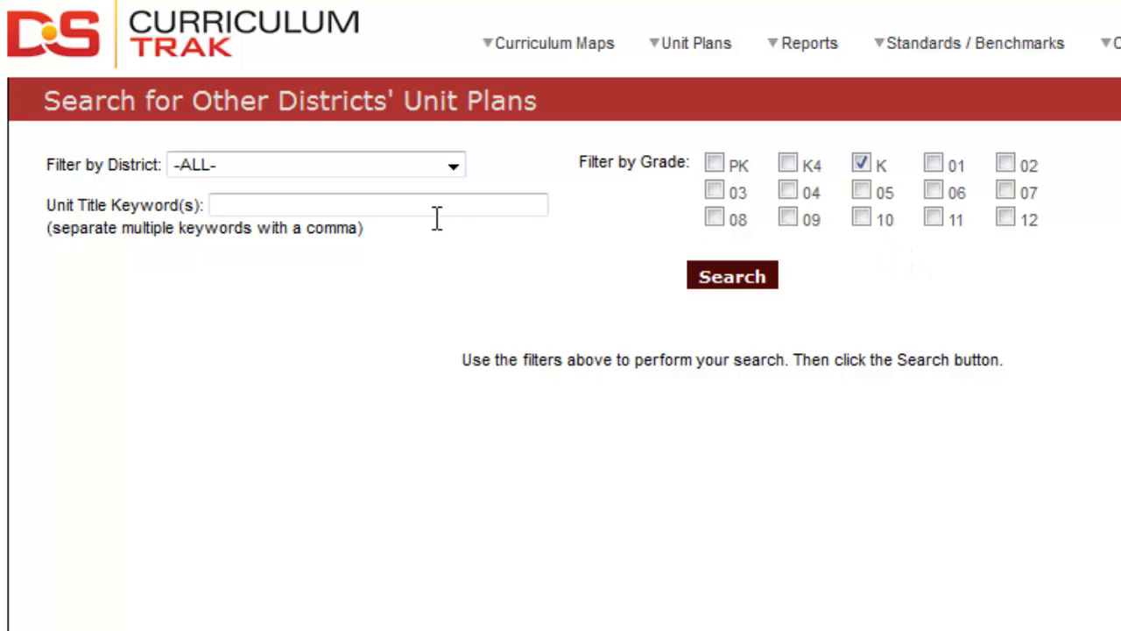
{"action": "left_click", "coordinate": [407, 205]}
{"action": "type", "text": "birds"}
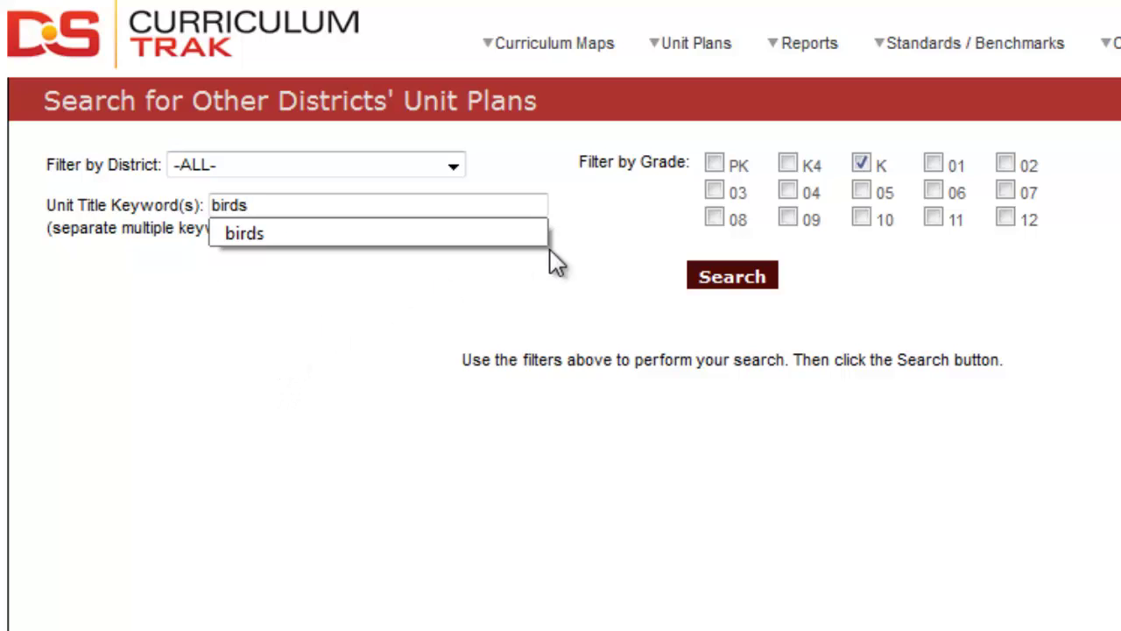
{"action": "left_click", "coordinate": [749, 299]}
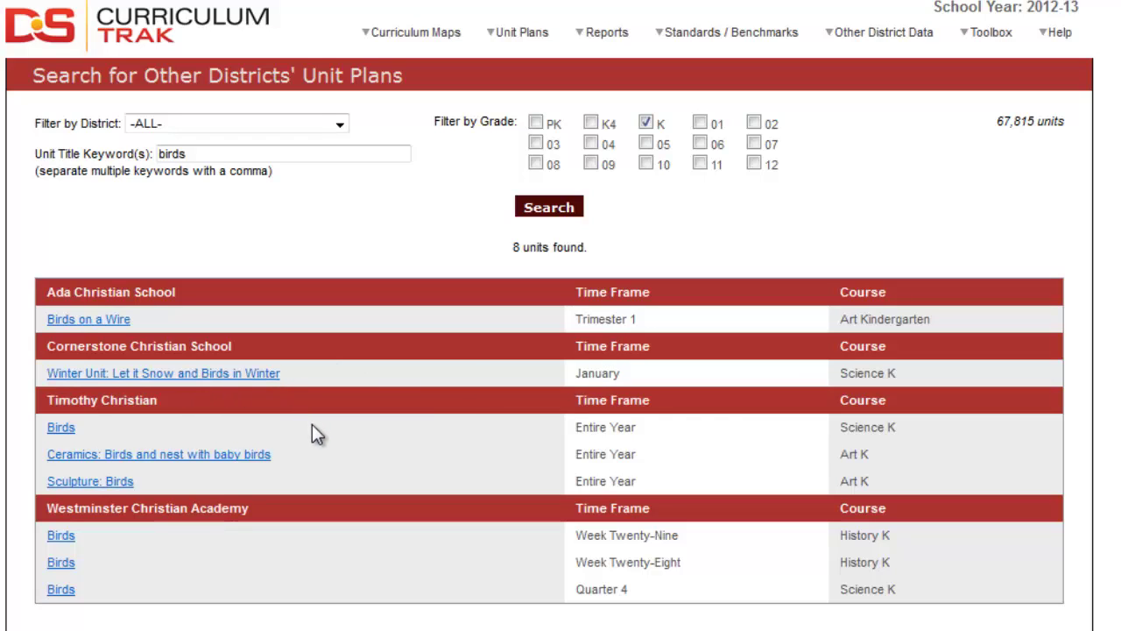
Open Cornerstone Christian School's "Winter Unit: Let it Snow and Birds in Winter" and read through its attached Winter Unit plans document
{"action": "left_click", "coordinate": [228, 377]}
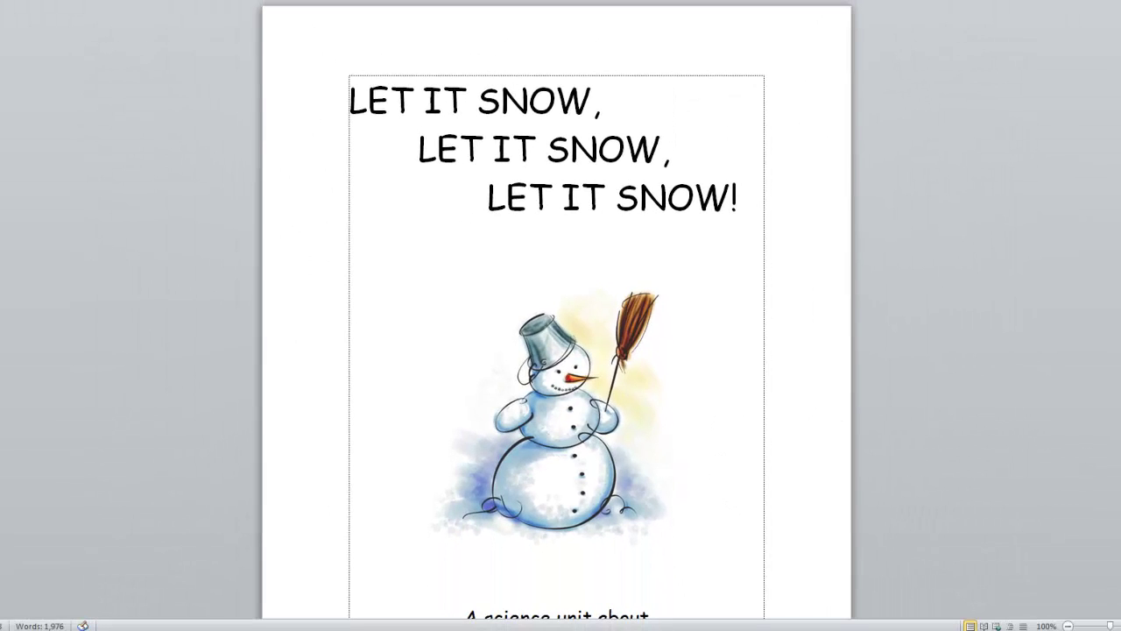
{"action": "scroll", "coordinate": [556, 315], "scroll_direction": "down", "scroll_amount": 12}
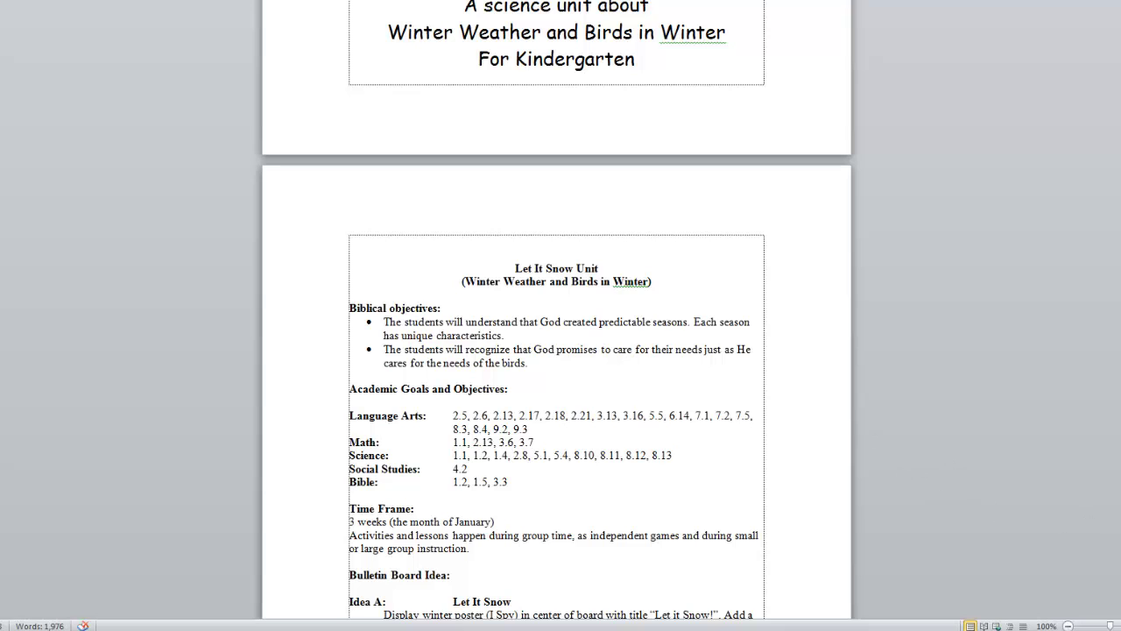
{"action": "scroll", "coordinate": [556, 307], "scroll_direction": "down", "scroll_amount": 10}
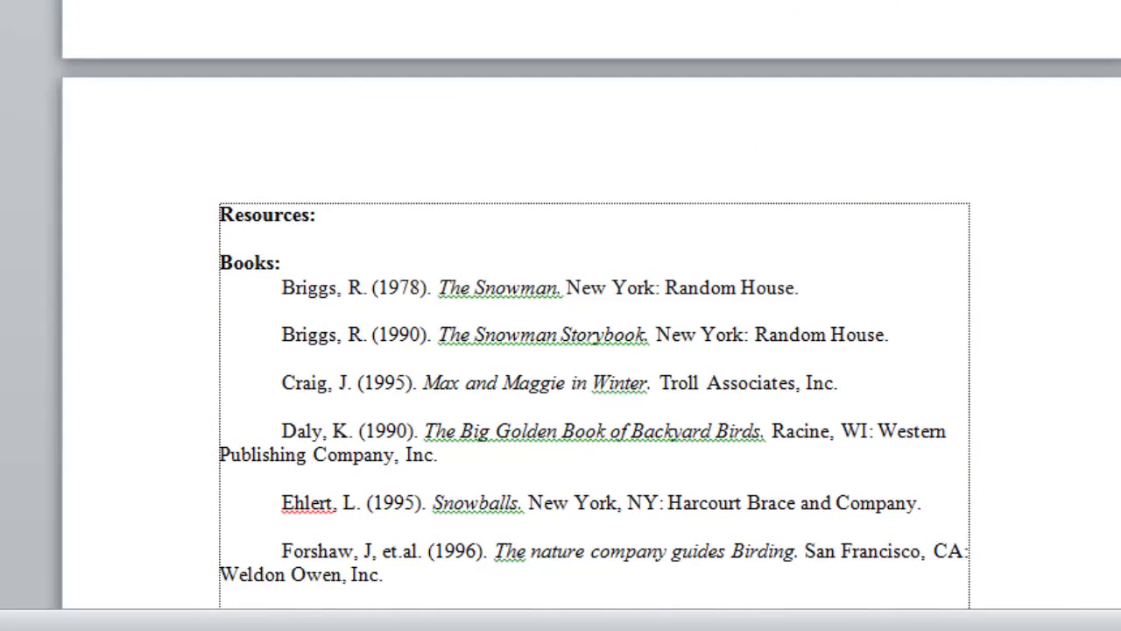
{"action": "scroll", "coordinate": [560, 315], "scroll_direction": "down", "scroll_amount": 12}
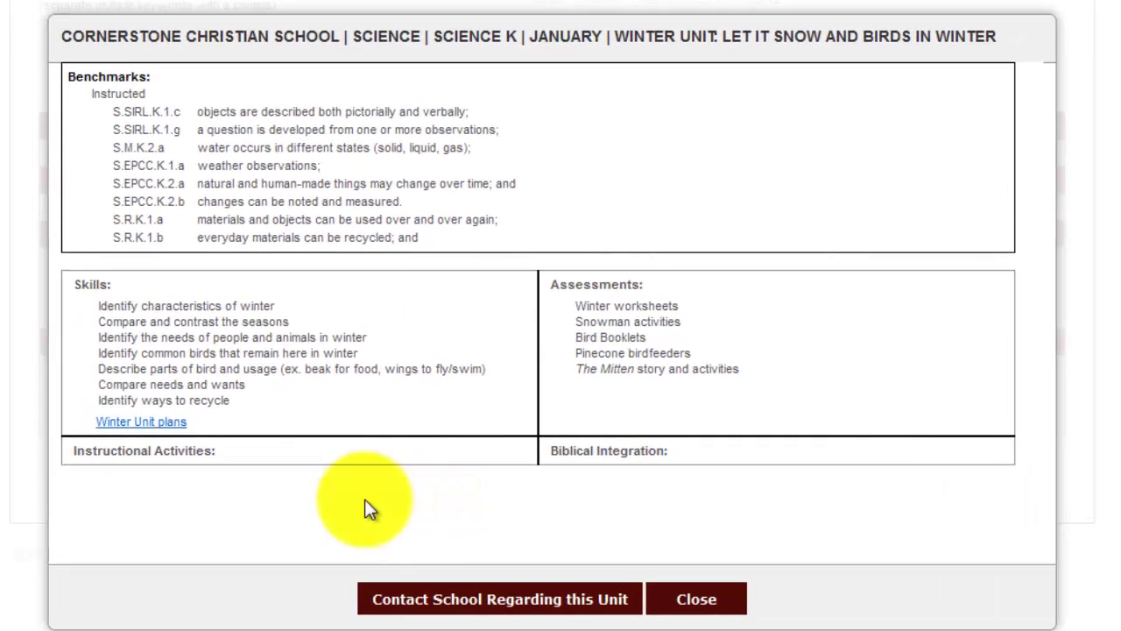
View the form for contacting the school about the winter unit, check its name, email and question fields, and close it unsent
{"action": "left_click", "coordinate": [479, 603]}
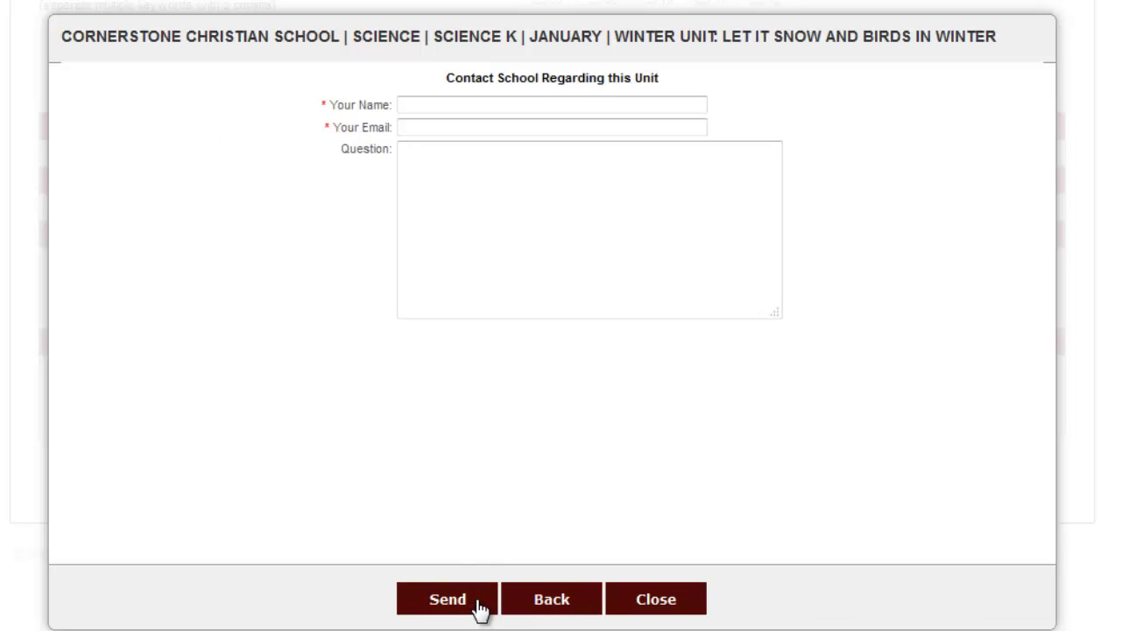
{"action": "left_click", "coordinate": [476, 235]}
{"action": "left_click", "coordinate": [449, 105]}
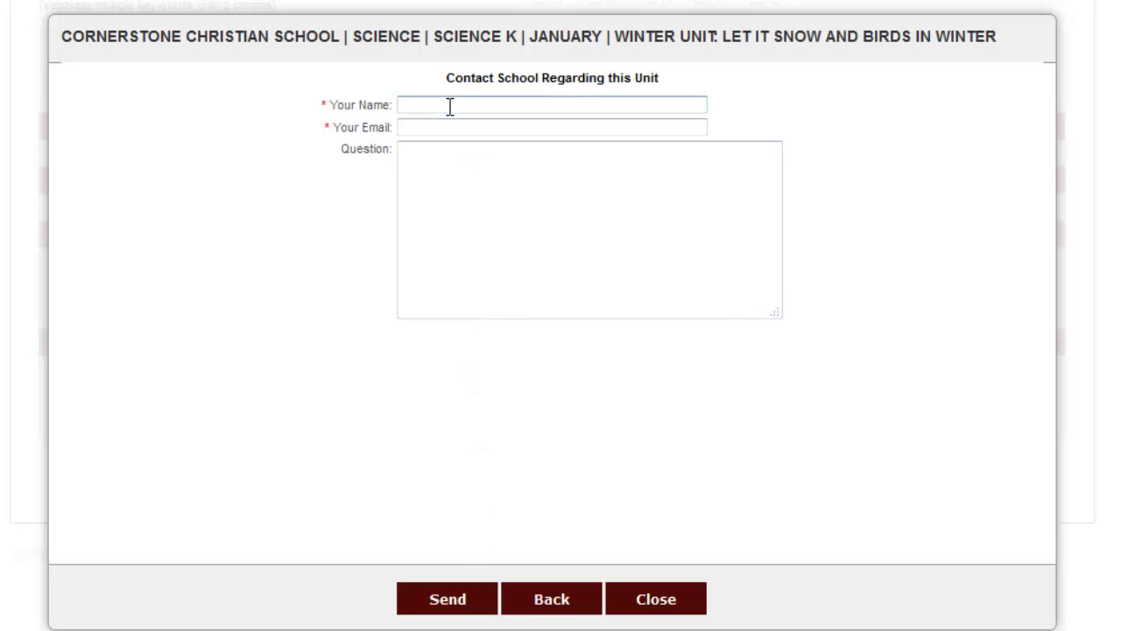
{"action": "left_click", "coordinate": [450, 130]}
{"action": "left_click", "coordinate": [467, 164]}
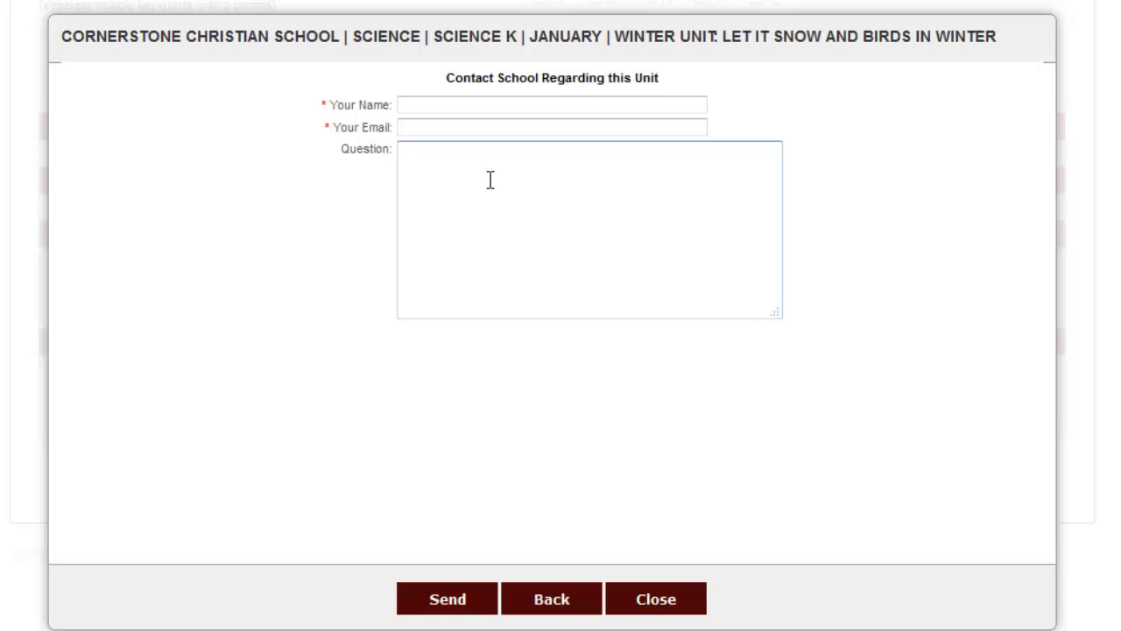
{"action": "left_click", "coordinate": [659, 399]}
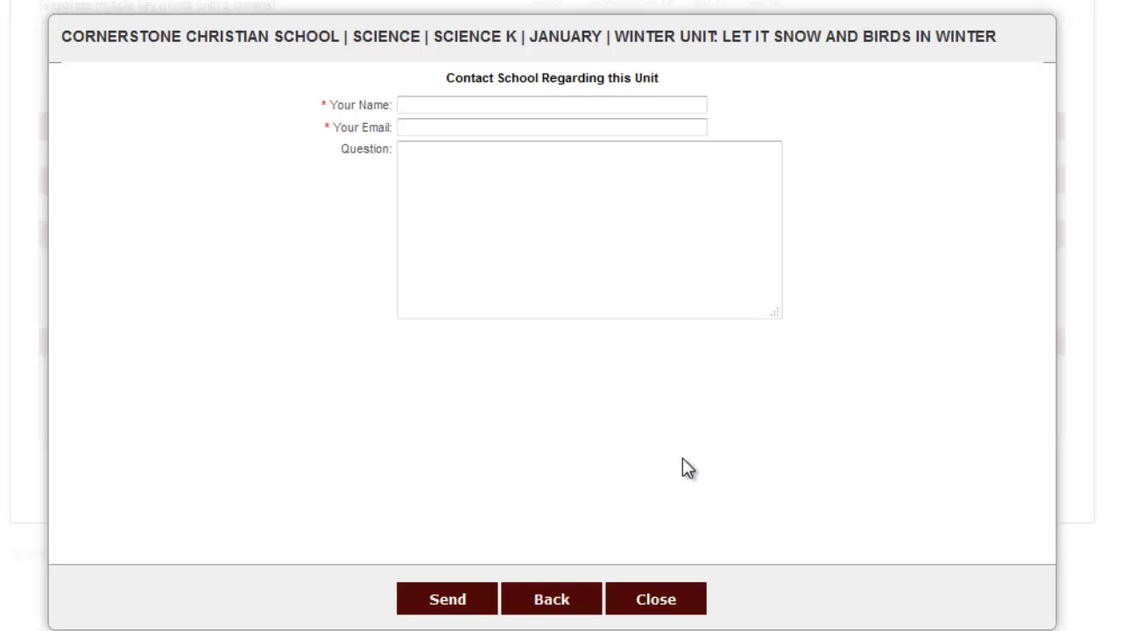
{"action": "left_click", "coordinate": [656, 601]}
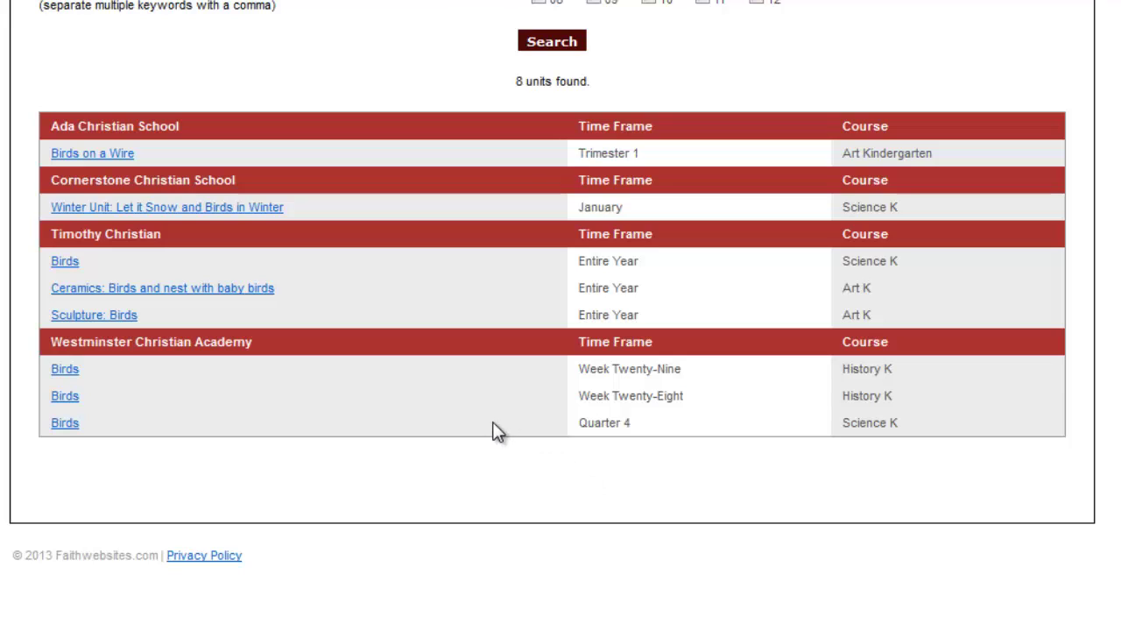
View Ada Christian School's "Birds on a Wire" unit plan and close it
{"action": "left_click", "coordinate": [113, 158]}
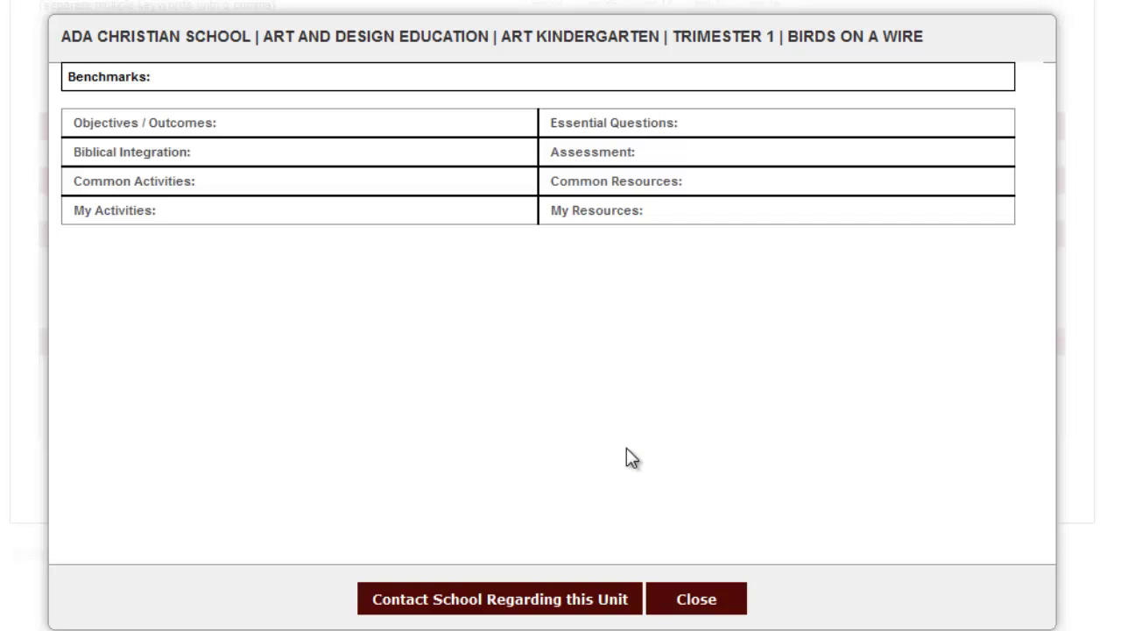
{"action": "left_click", "coordinate": [685, 603]}
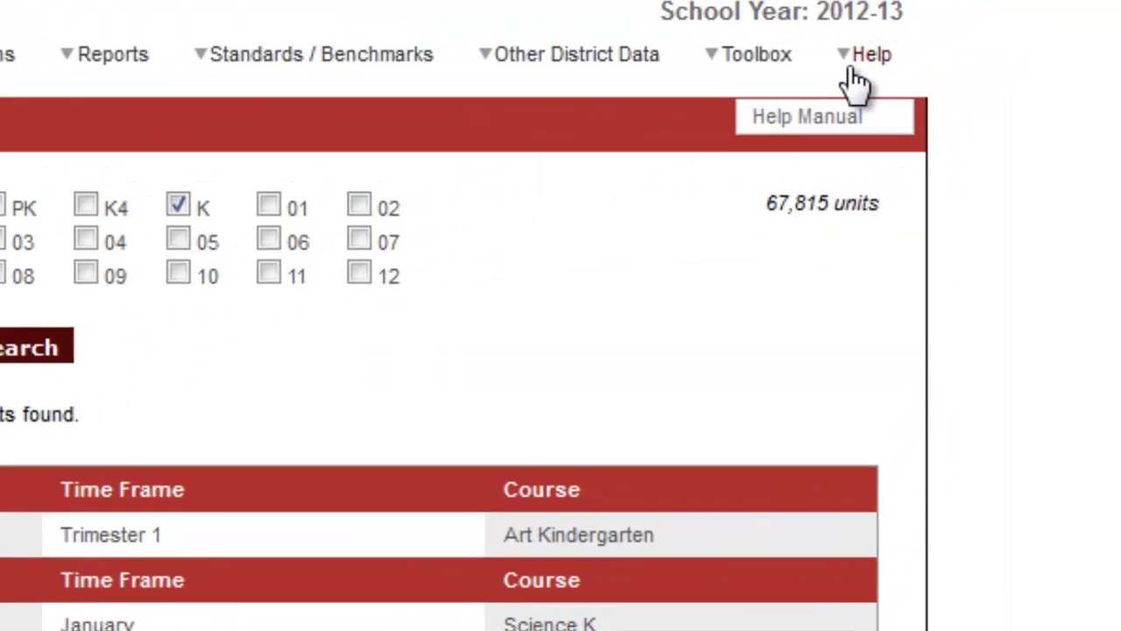
Open the Help Manual
{"action": "mouse_move", "coordinate": [949, 26]}
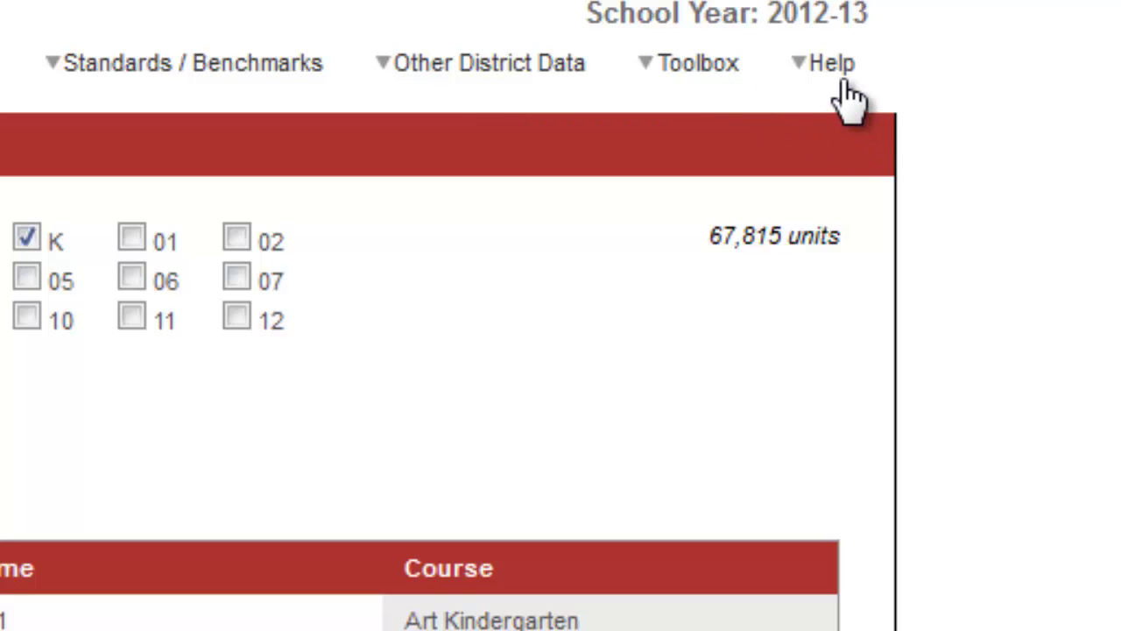
{"action": "mouse_move", "coordinate": [839, 74]}
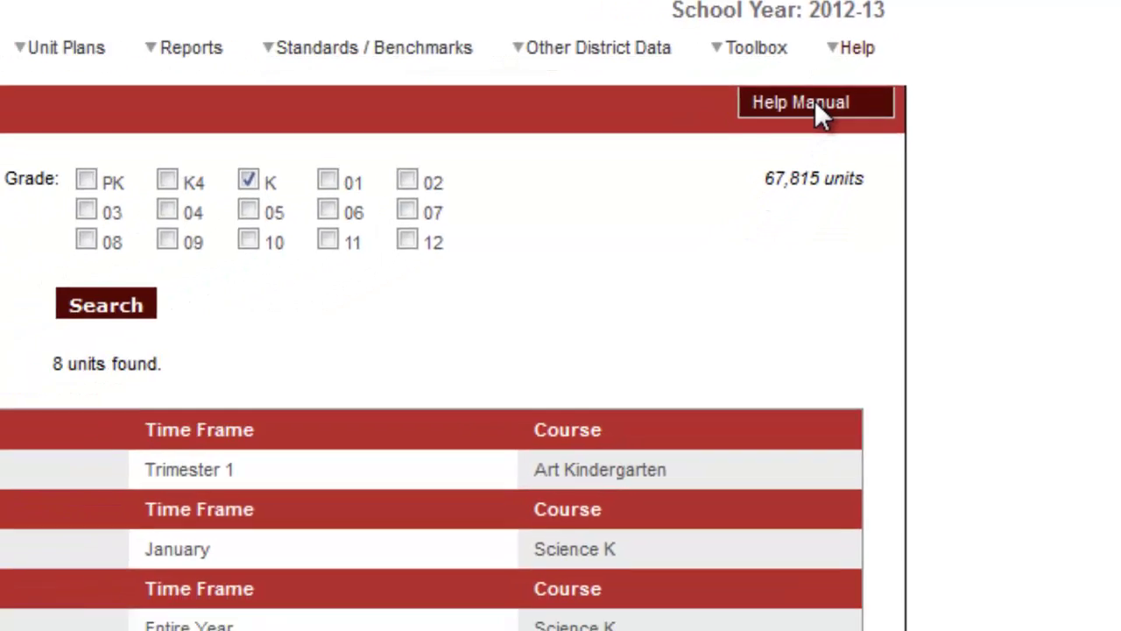
{"action": "left_click", "coordinate": [816, 100]}
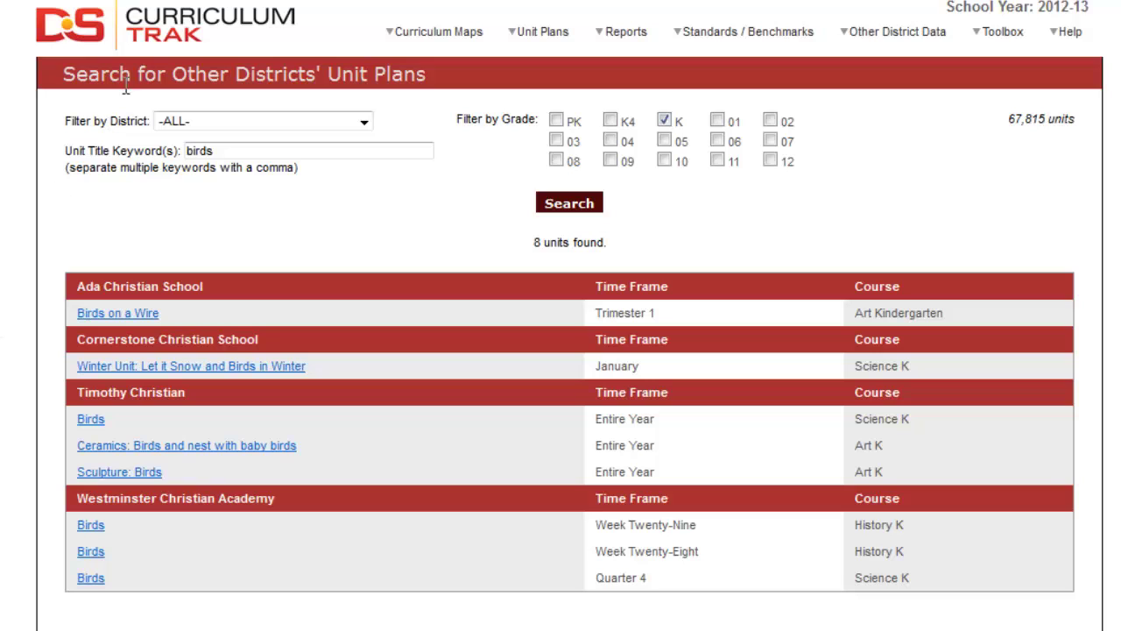
Return to My Courses, open a course's unit plan and examine its benchmarks, knowledge/skills, assessments, instructional strategies and resources
{"action": "left_click", "coordinate": [174, 27]}
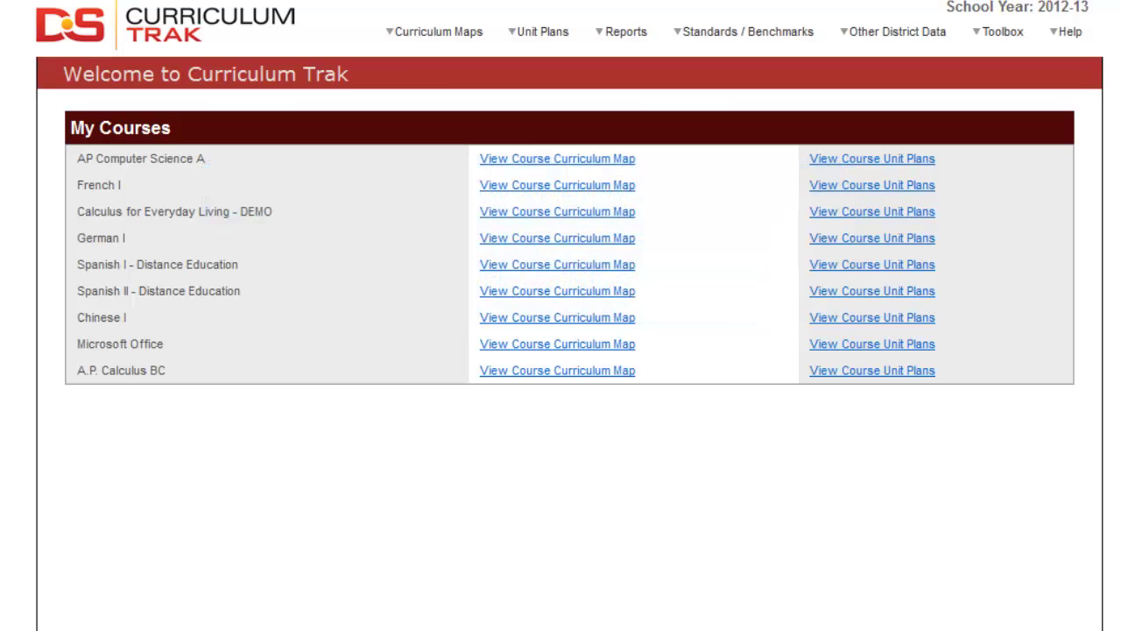
{"action": "left_click", "coordinate": [873, 162]}
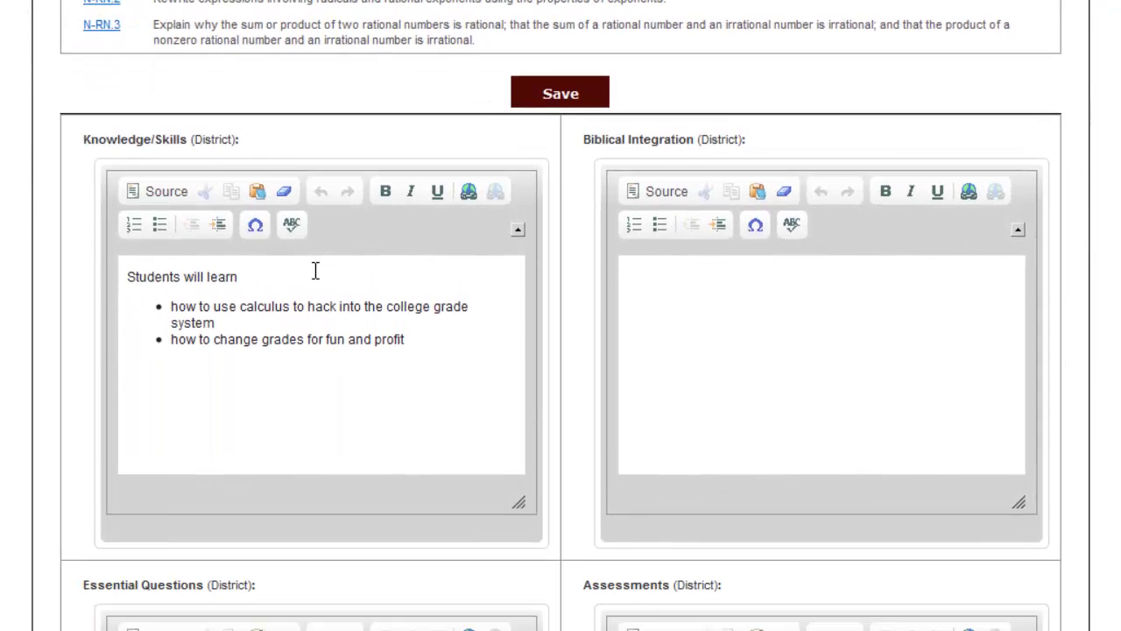
{"action": "scroll", "coordinate": [315, 271], "scroll_direction": "down", "scroll_amount": 3}
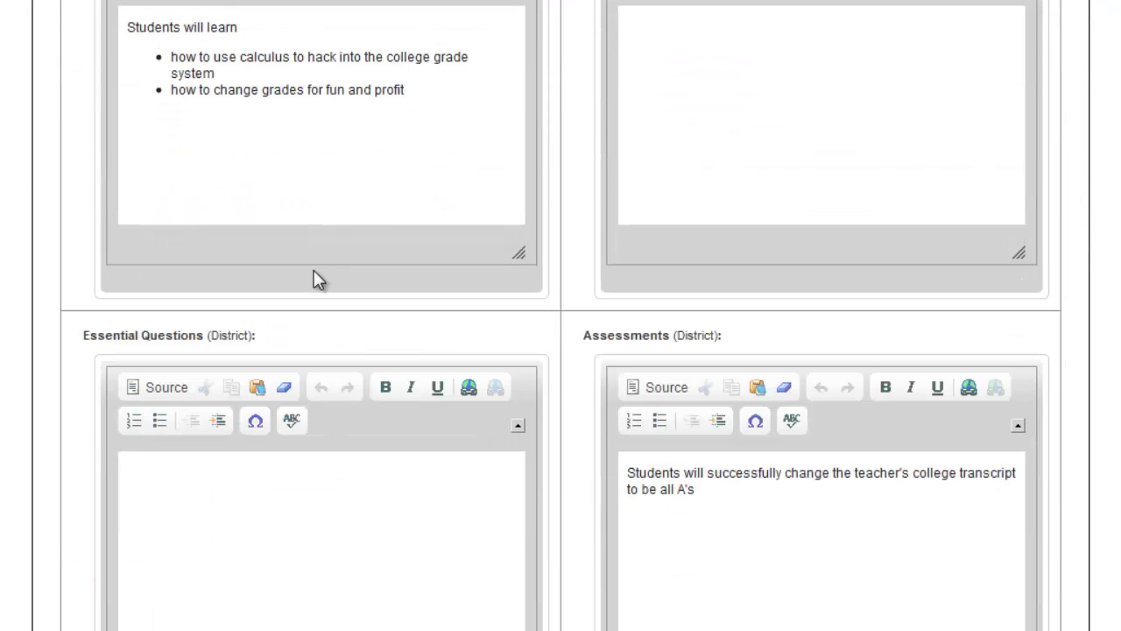
{"action": "scroll", "coordinate": [315, 270], "scroll_direction": "down", "scroll_amount": 3}
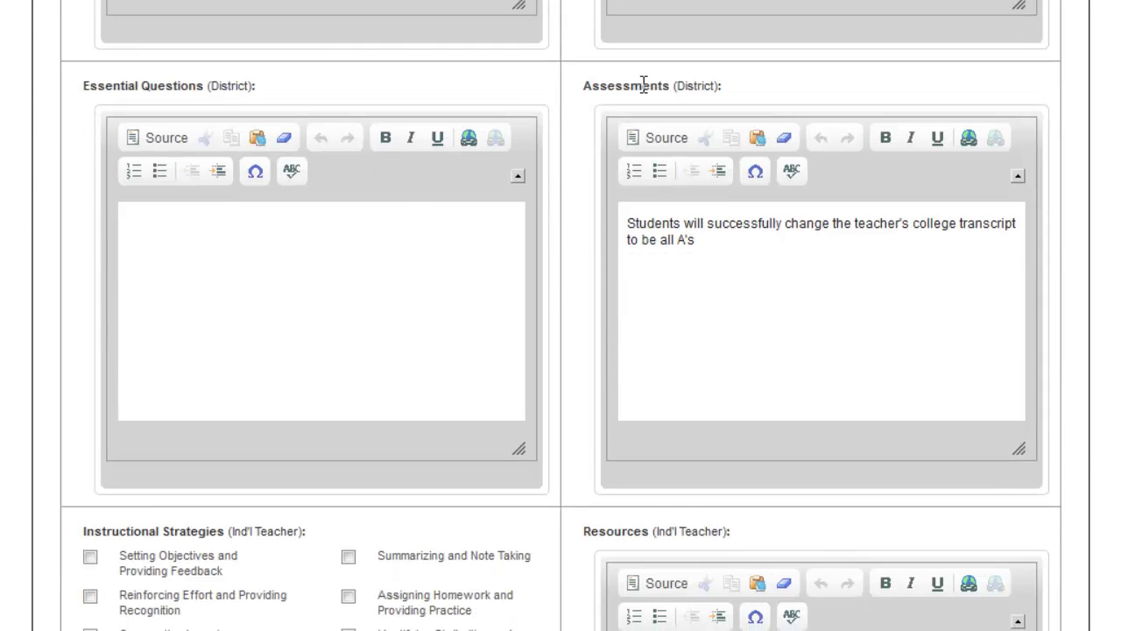
{"action": "scroll", "coordinate": [688, 182], "scroll_direction": "down", "scroll_amount": 5}
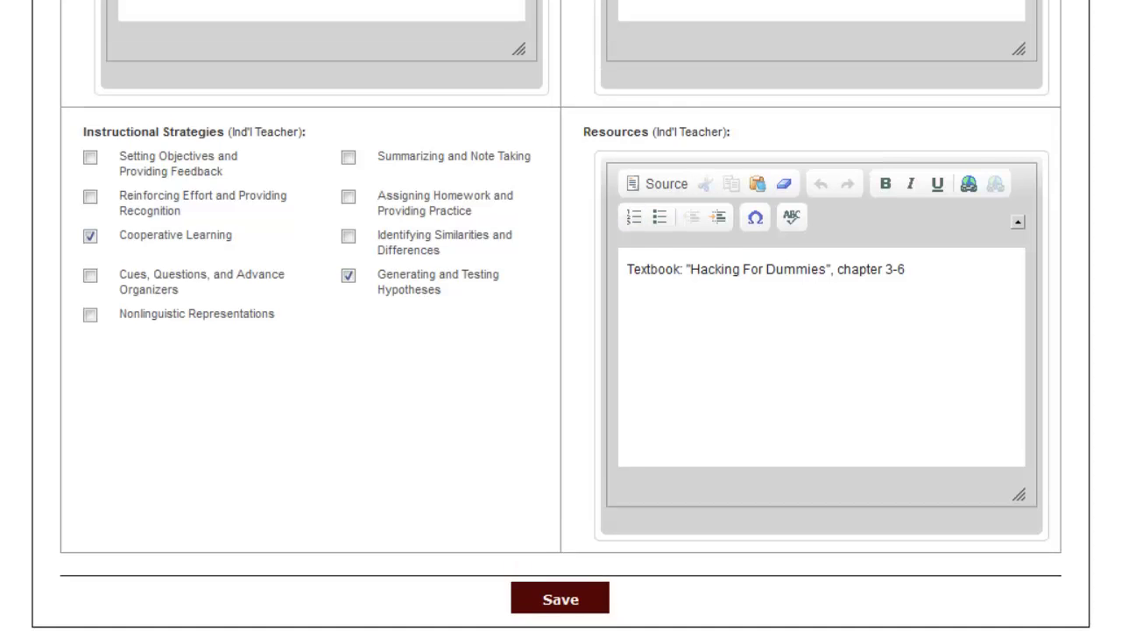
{"action": "scroll", "coordinate": [561, 316], "scroll_direction": "up", "scroll_amount": 4}
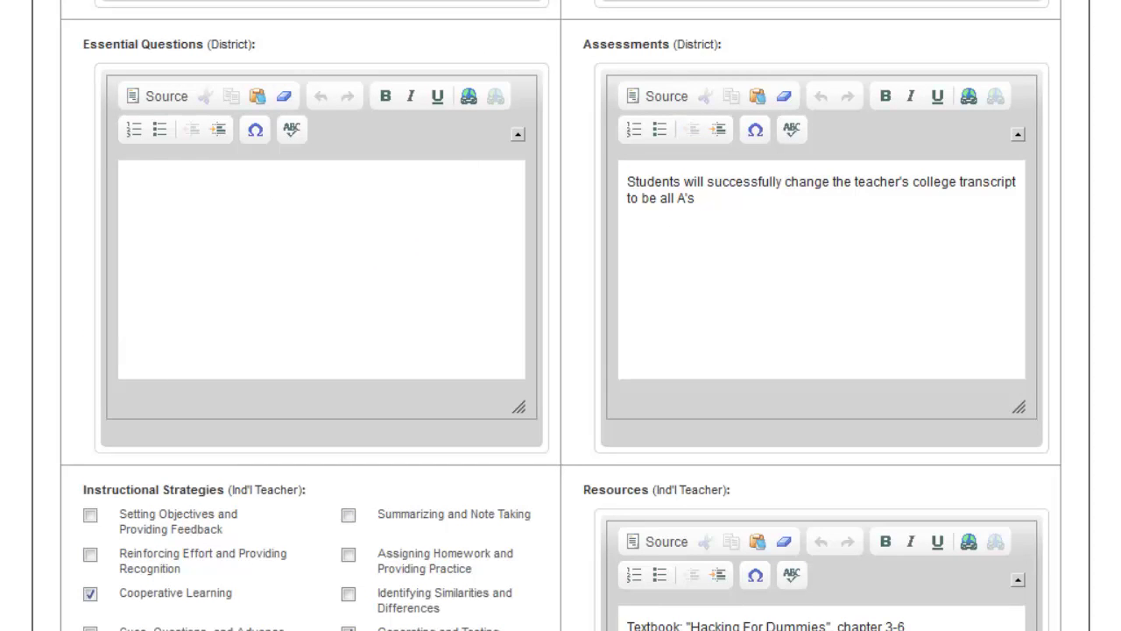
{"action": "scroll", "coordinate": [417, 115], "scroll_direction": "up", "scroll_amount": 5}
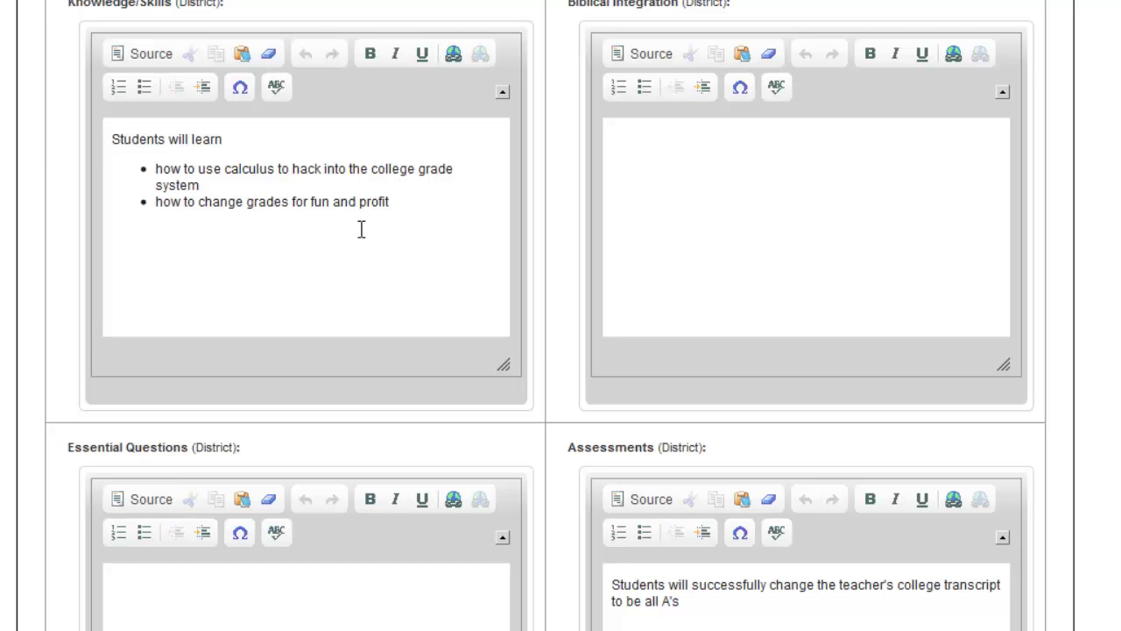
{"action": "scroll", "coordinate": [361, 229], "scroll_direction": "up", "scroll_amount": 3}
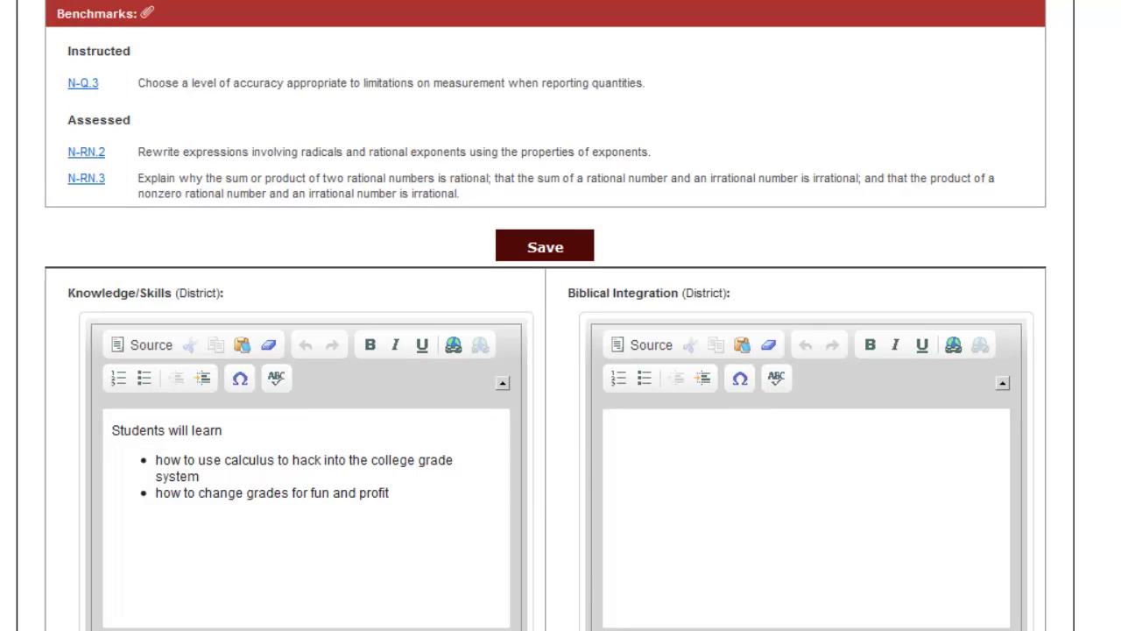